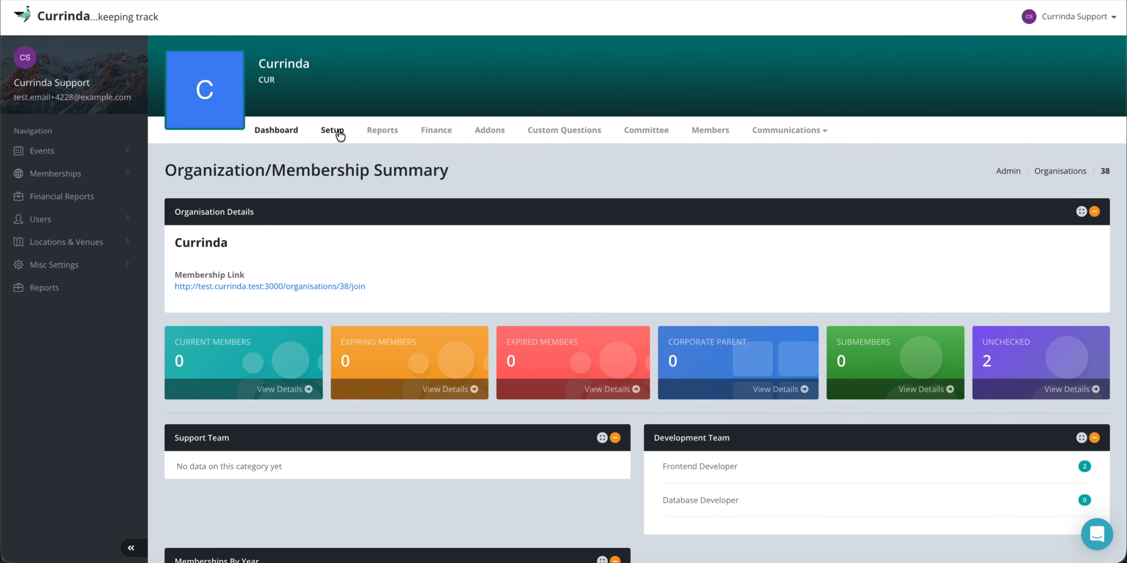
# Review the organisation's General Details form on the Setup page, then switch to its Email settings.
pyautogui.click(334, 130)
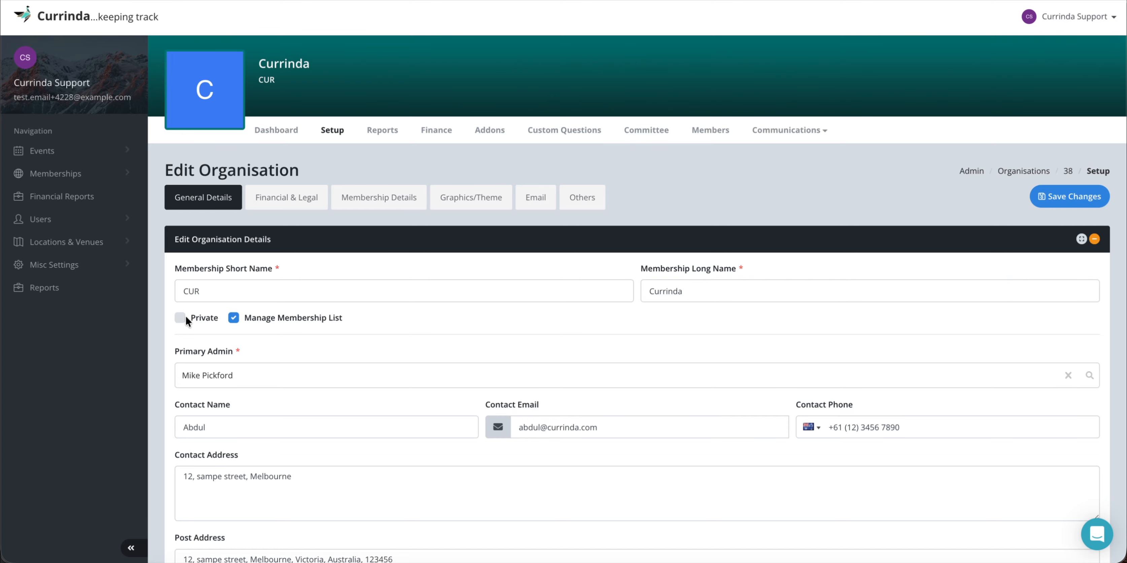
pyautogui.scroll(-3, 371, 328)
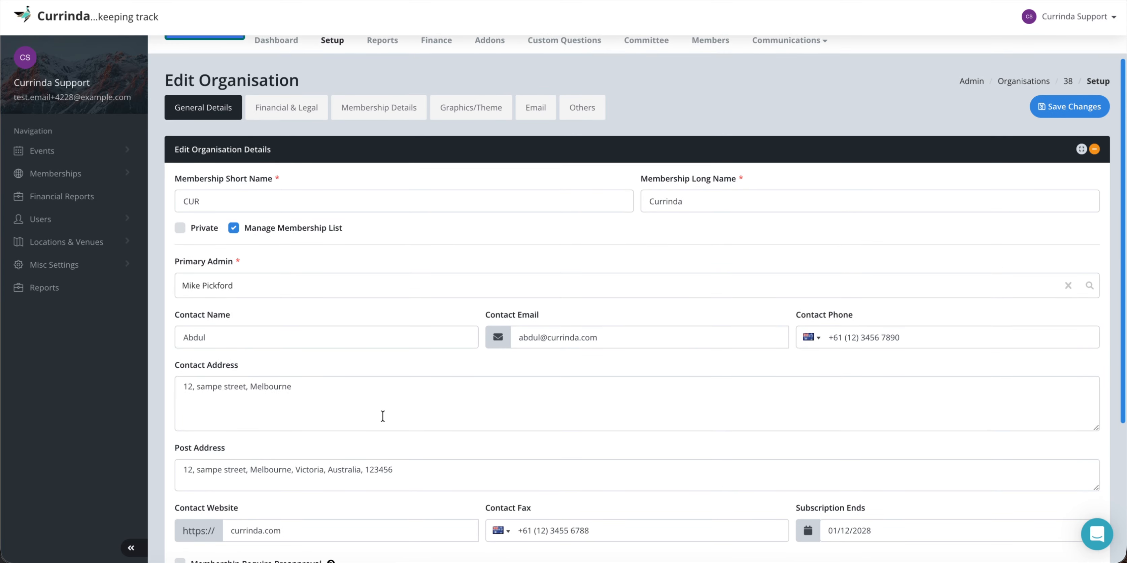
pyautogui.scroll(-4, 414, 416)
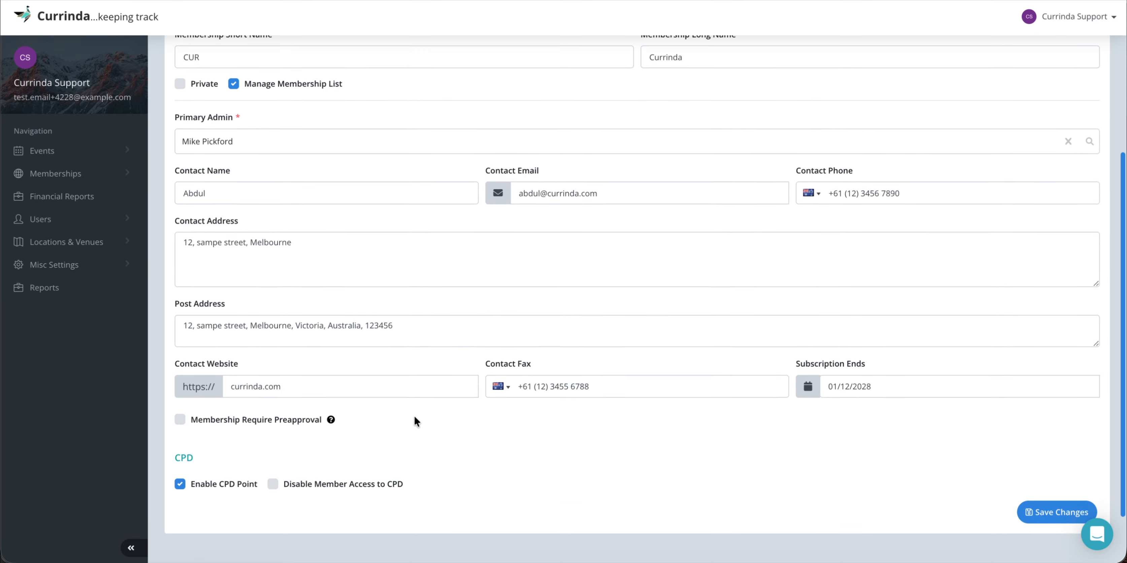
pyautogui.scroll(7, 402, 406)
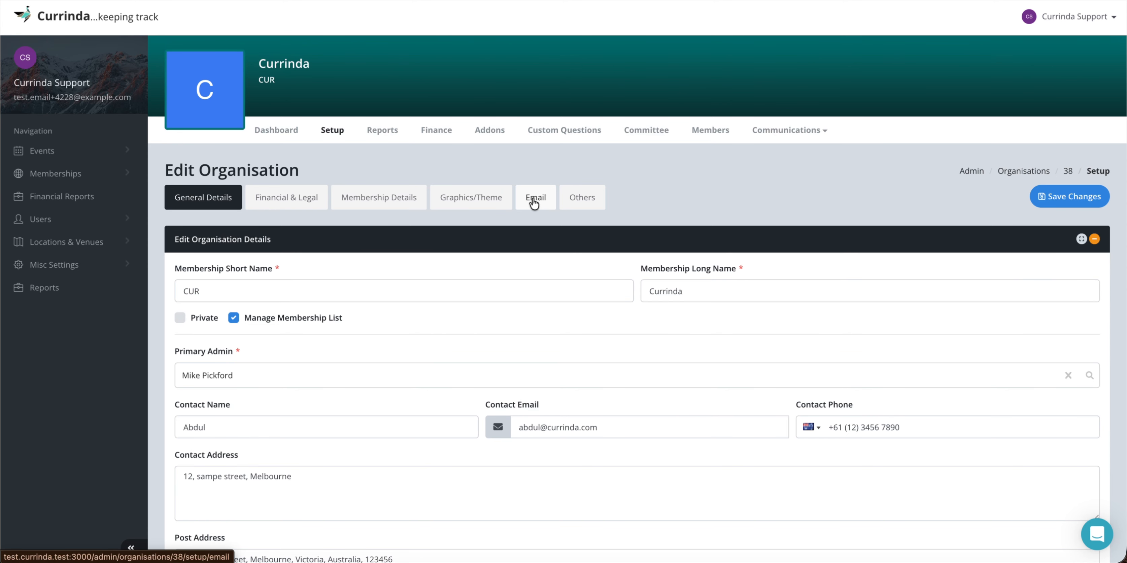
pyautogui.click(533, 199)
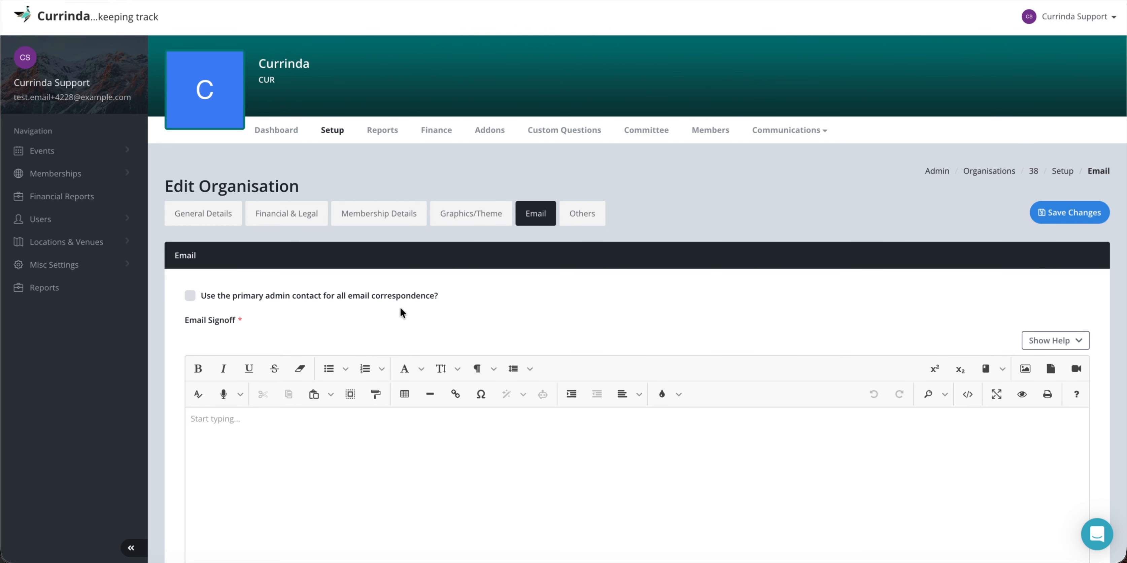
# Scroll through the Email Signoff settings, view the Others integration fields, then open Addons.
pyautogui.scroll(-1, 400, 306)
pyautogui.scroll(-1, 421, 320)
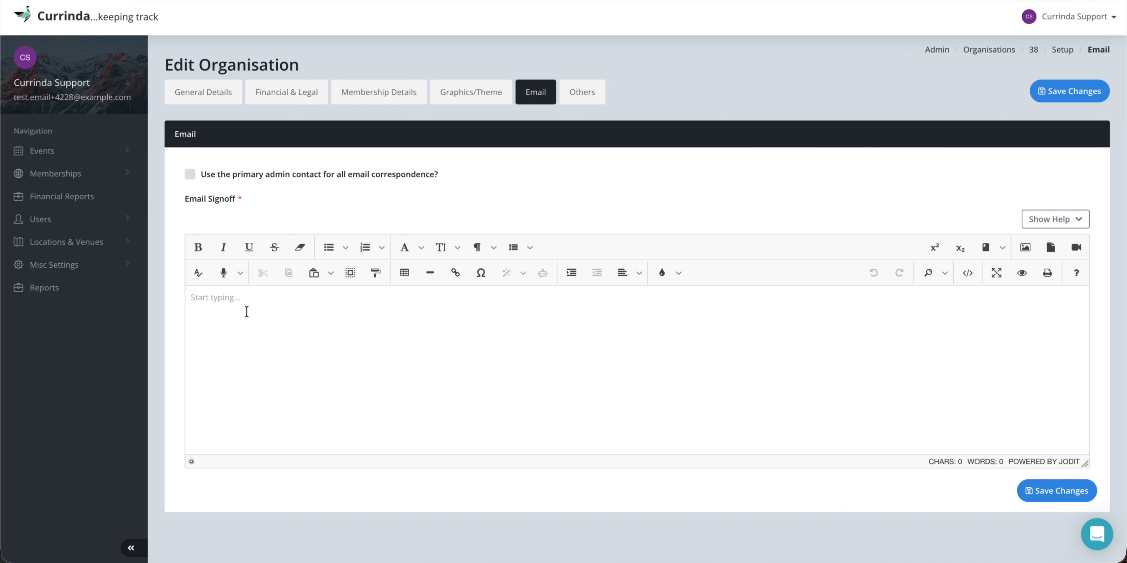
pyautogui.scroll(-1, 275, 327)
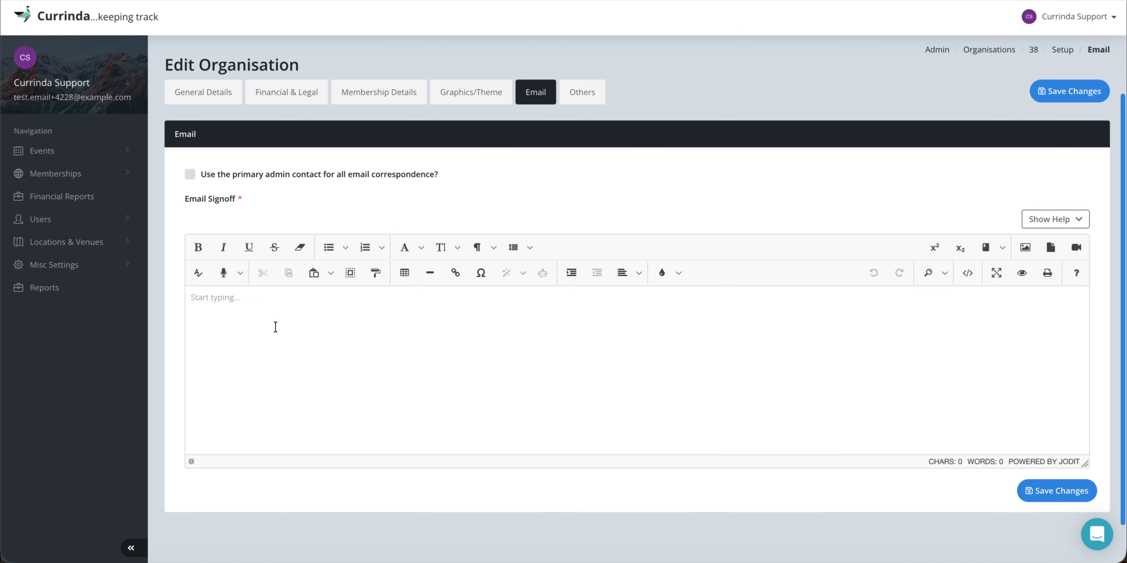
pyautogui.scroll(1, 276, 327)
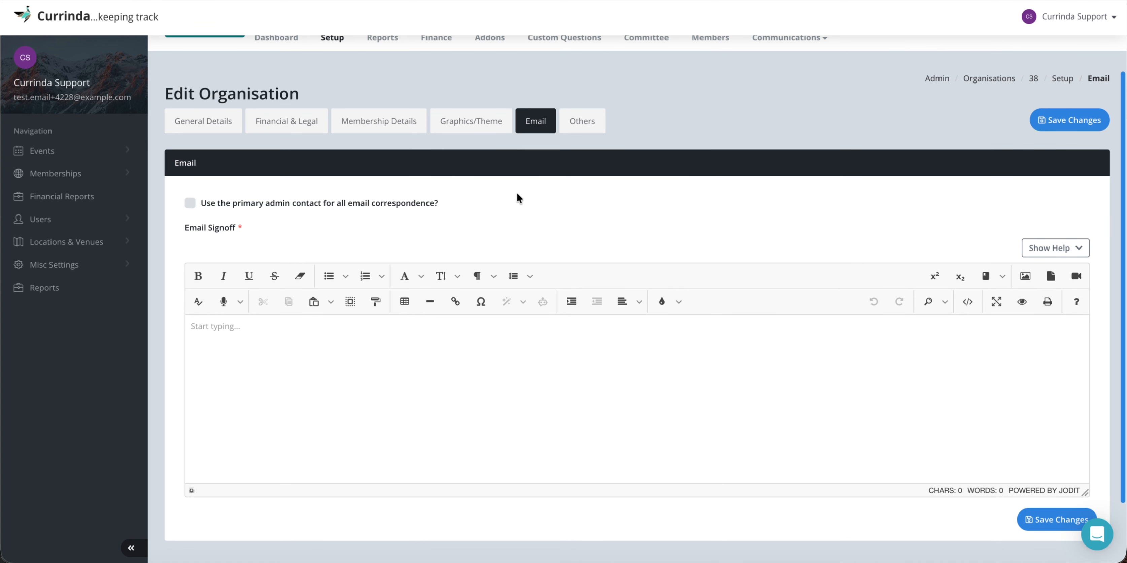
pyautogui.click(589, 124)
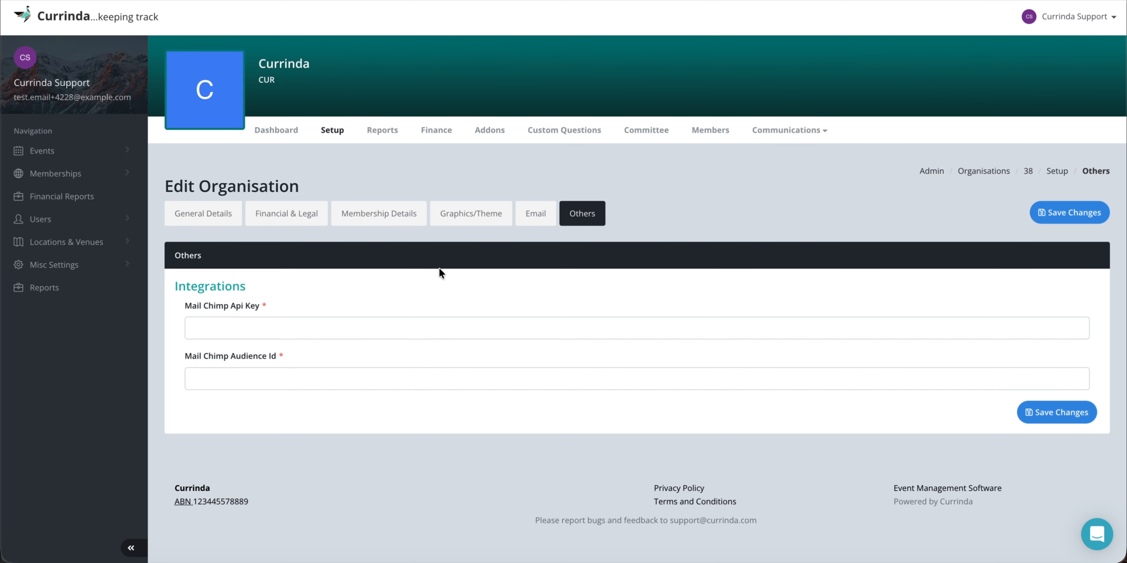
pyautogui.click(489, 131)
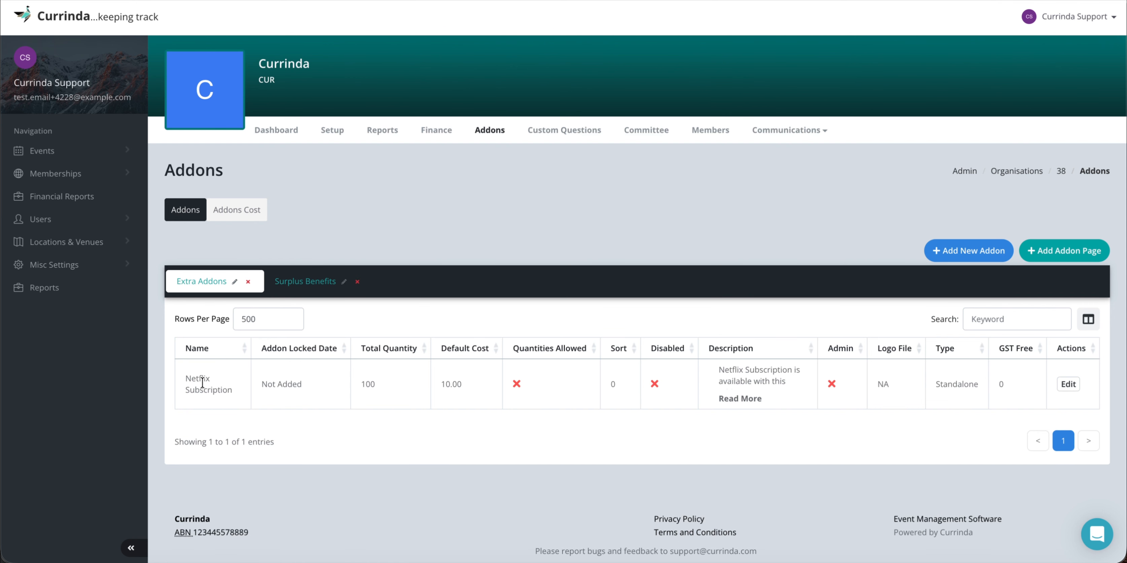
# Inspect the Participation in Event Dinners surplus benefit (cost 50.00) and close it without saving.
pyautogui.click(292, 282)
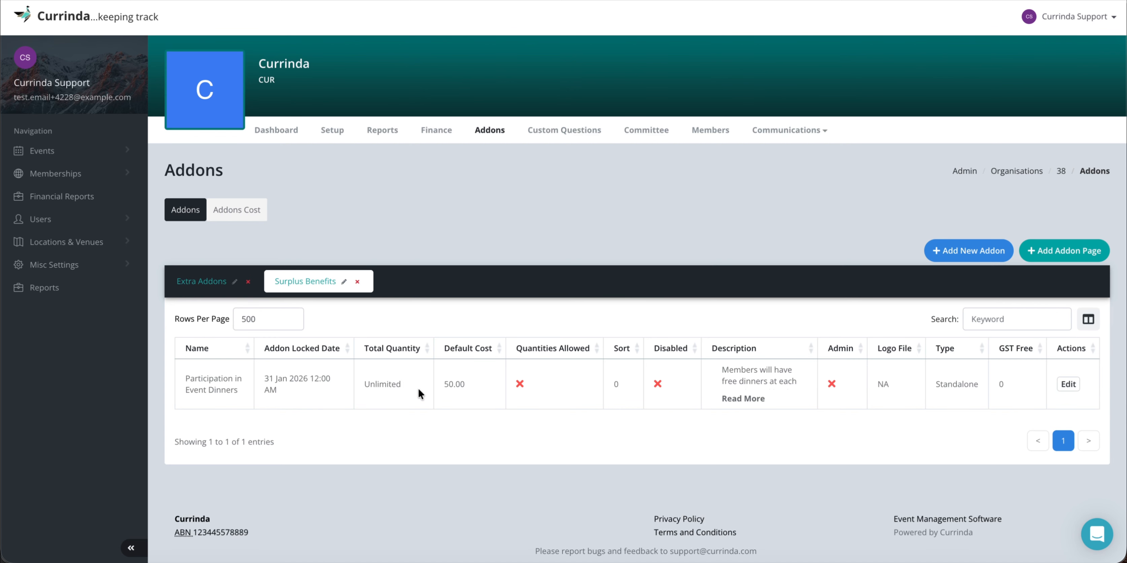
pyautogui.click(1069, 384)
pyautogui.scroll(-2, 671, 364)
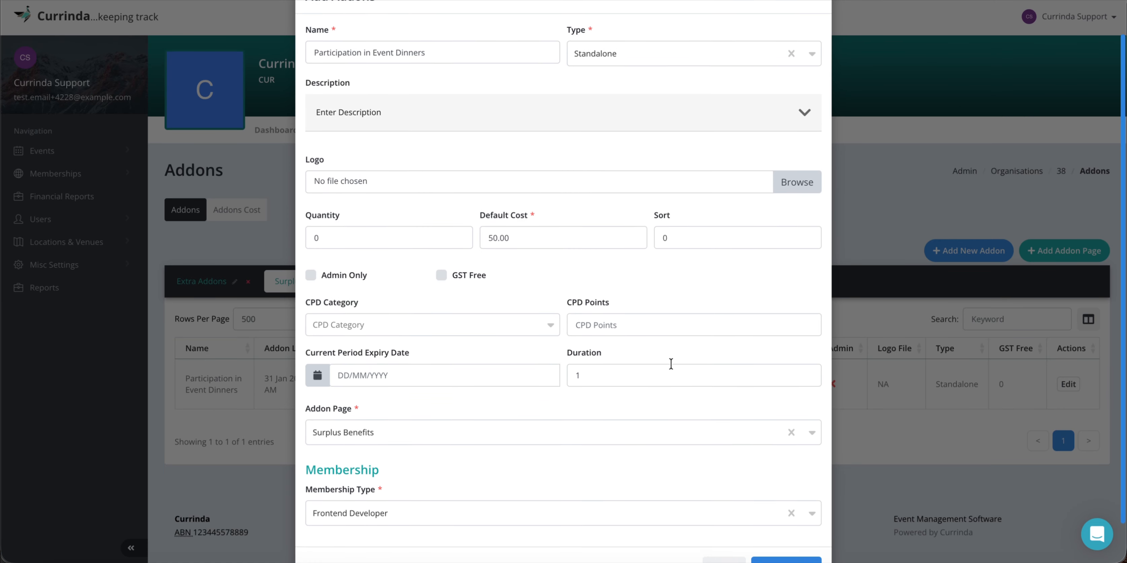
pyautogui.scroll(2, 672, 363)
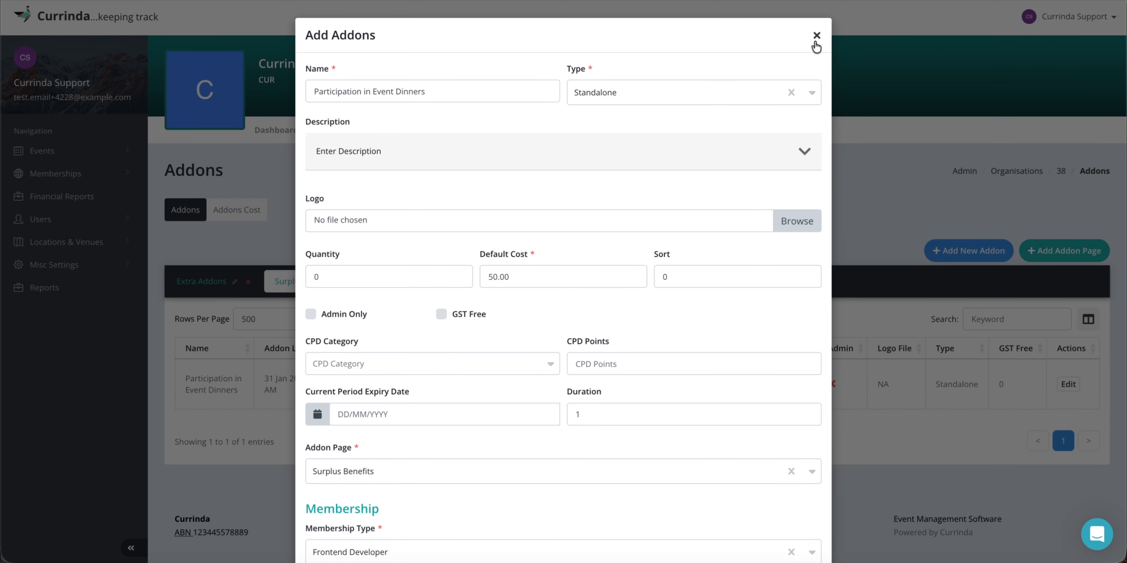
pyautogui.click(817, 36)
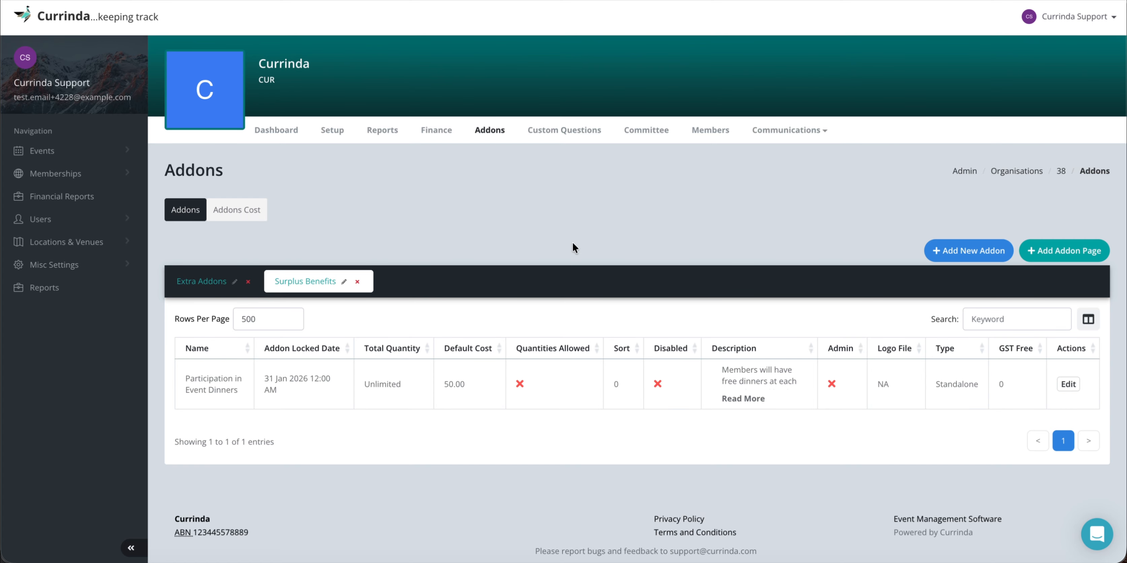
# Start a new membership type named Corporate Membership in Support Team, always available.
pyautogui.click(331, 136)
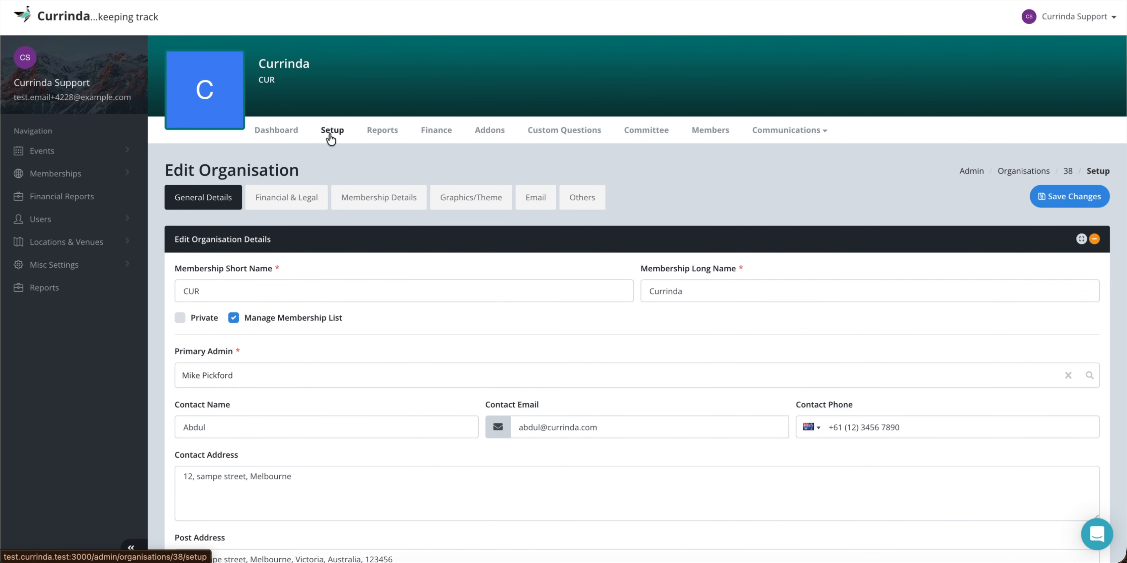
pyautogui.click(384, 200)
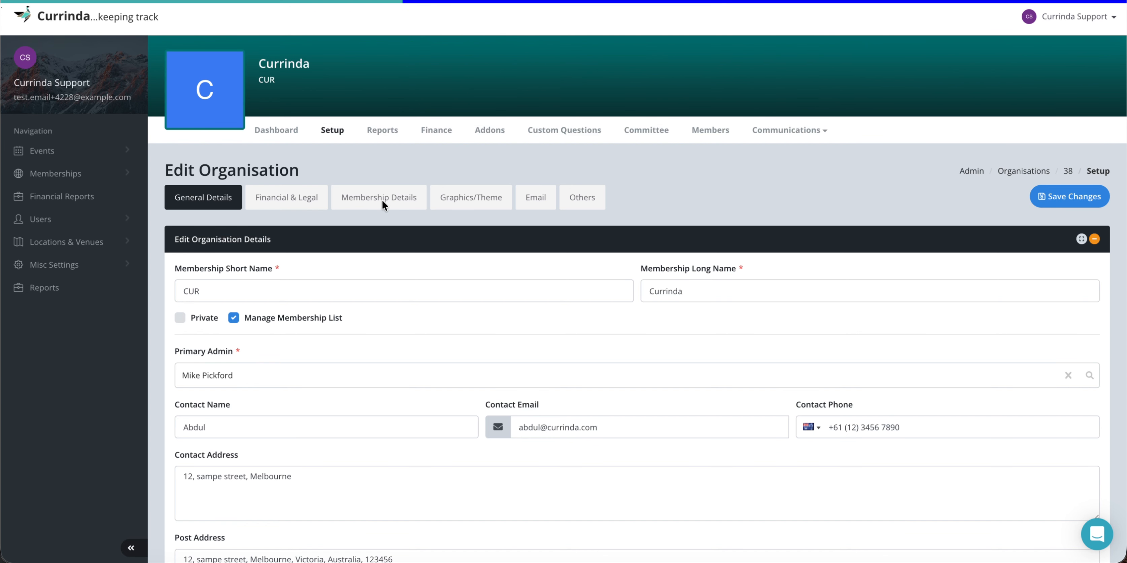
pyautogui.scroll(-12, 620, 314)
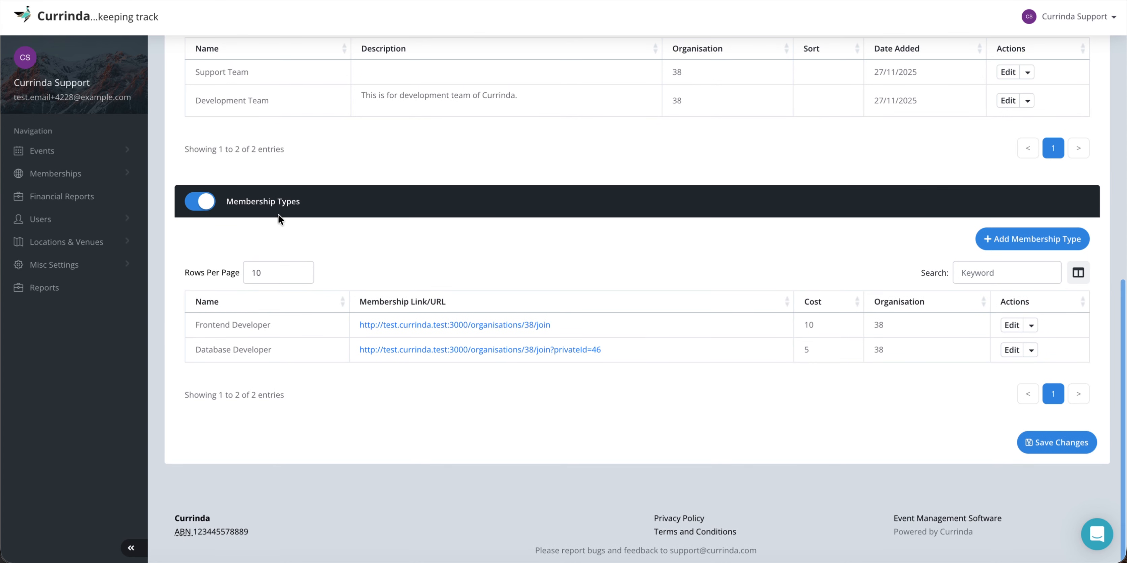
pyautogui.click(1022, 239)
pyautogui.click(403, 85)
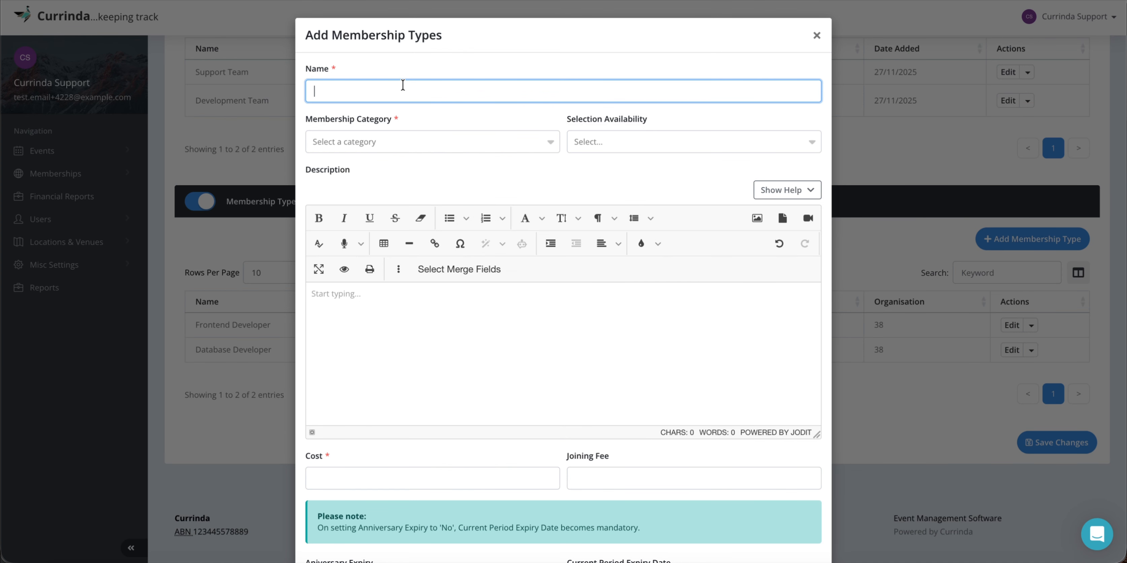
pyautogui.write('Corporate Membership')
pyautogui.click(355, 140)
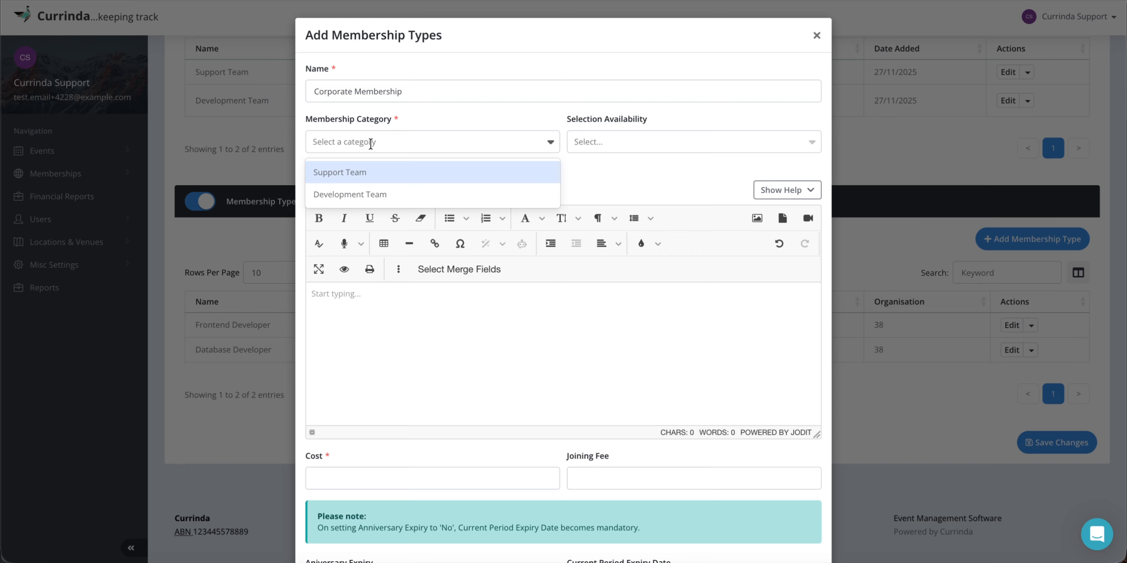
pyautogui.click(337, 172)
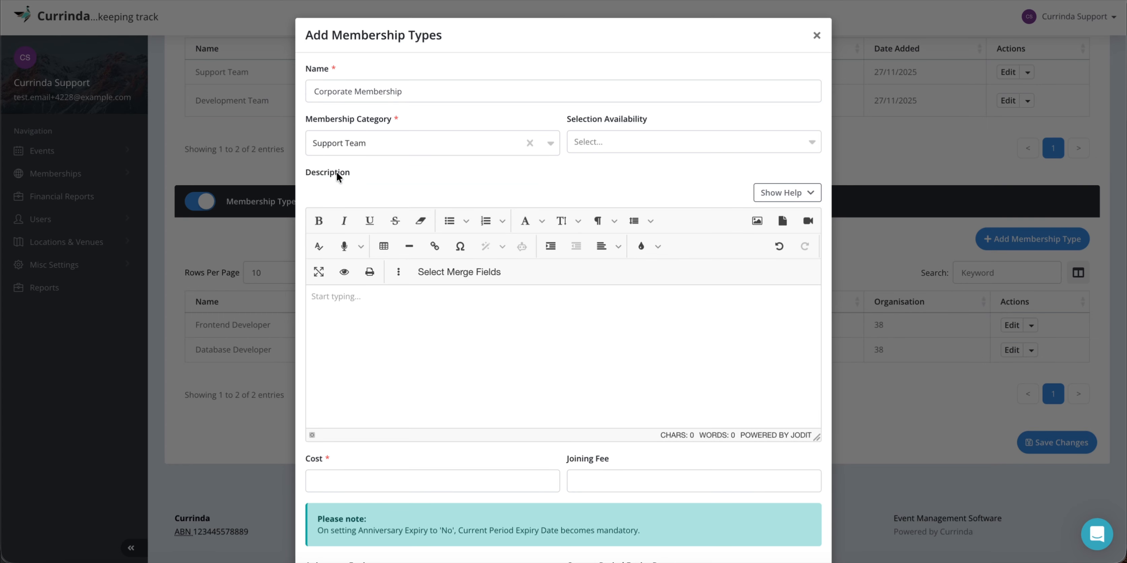
pyautogui.click(615, 143)
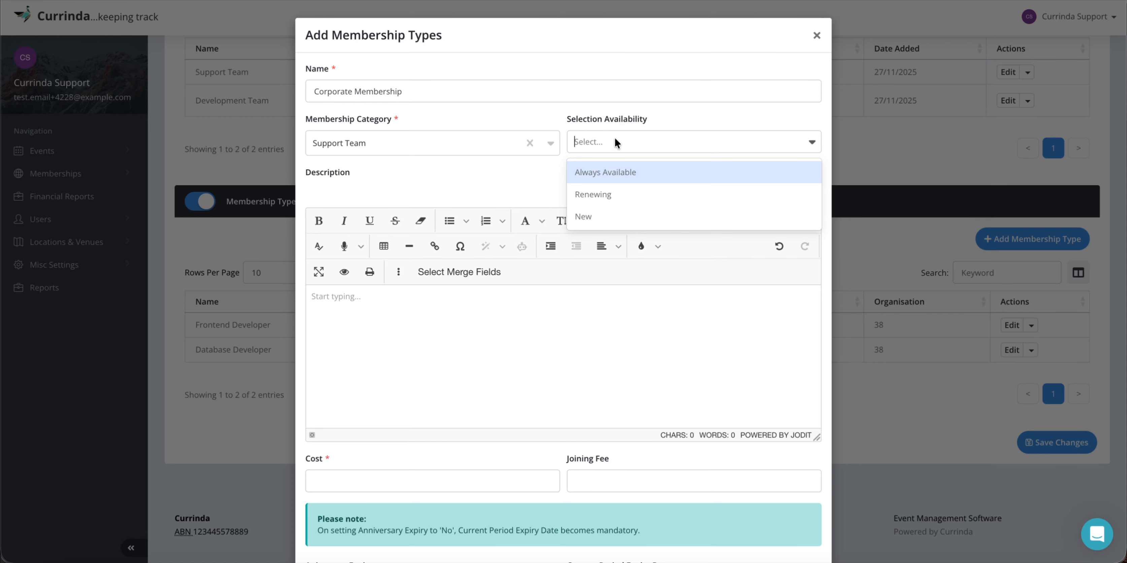
pyautogui.click(615, 172)
# Set the membership cost to 100, turn anniversary expiry off, and mark it corporate.
pyautogui.scroll(-2, 557, 184)
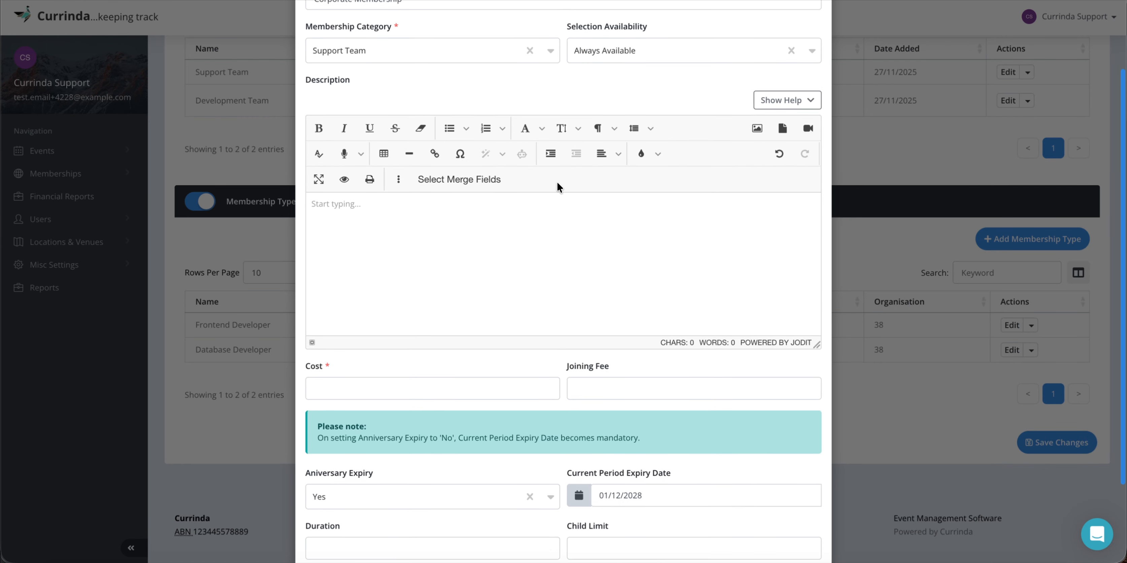
pyautogui.click(387, 384)
pyautogui.write('30')
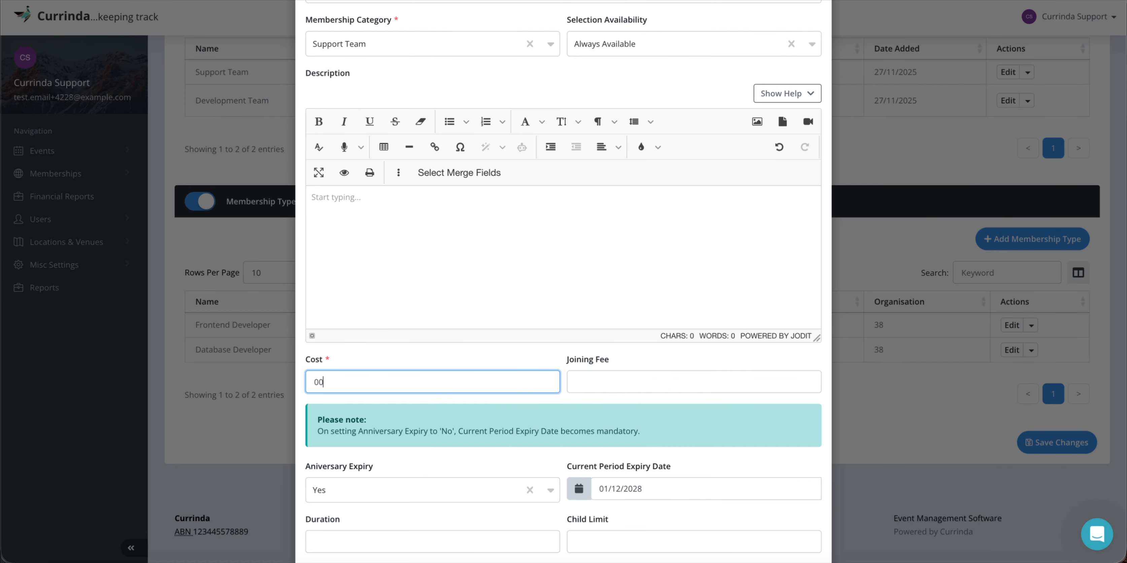
pyautogui.press('BackSpace')
pyautogui.press('BackSpace')
pyautogui.write('100')
pyautogui.scroll(-3, 521, 353)
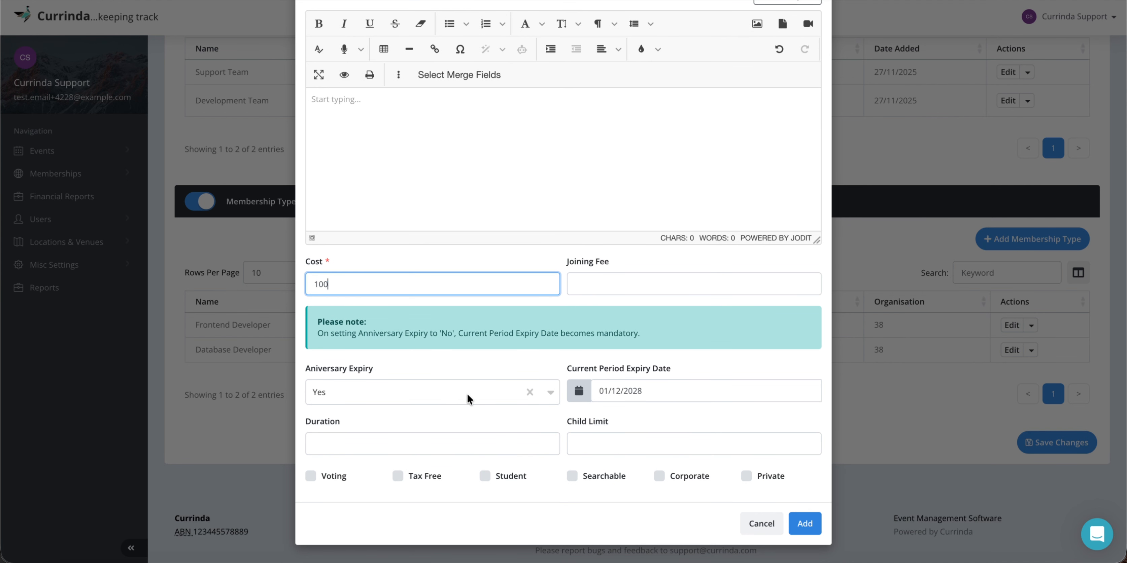
pyautogui.click(479, 391)
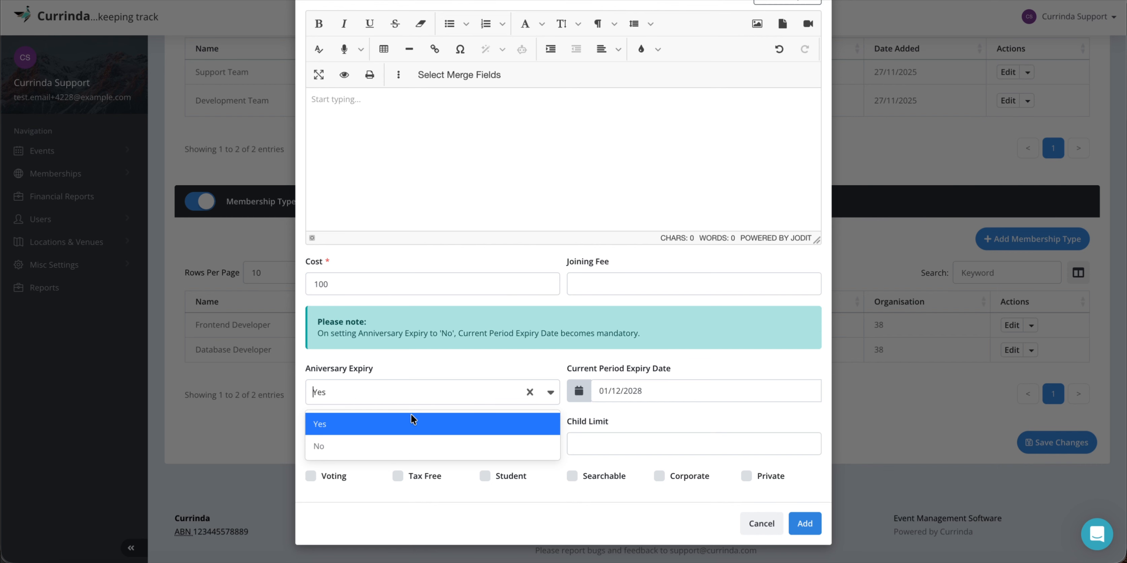
pyautogui.click(379, 443)
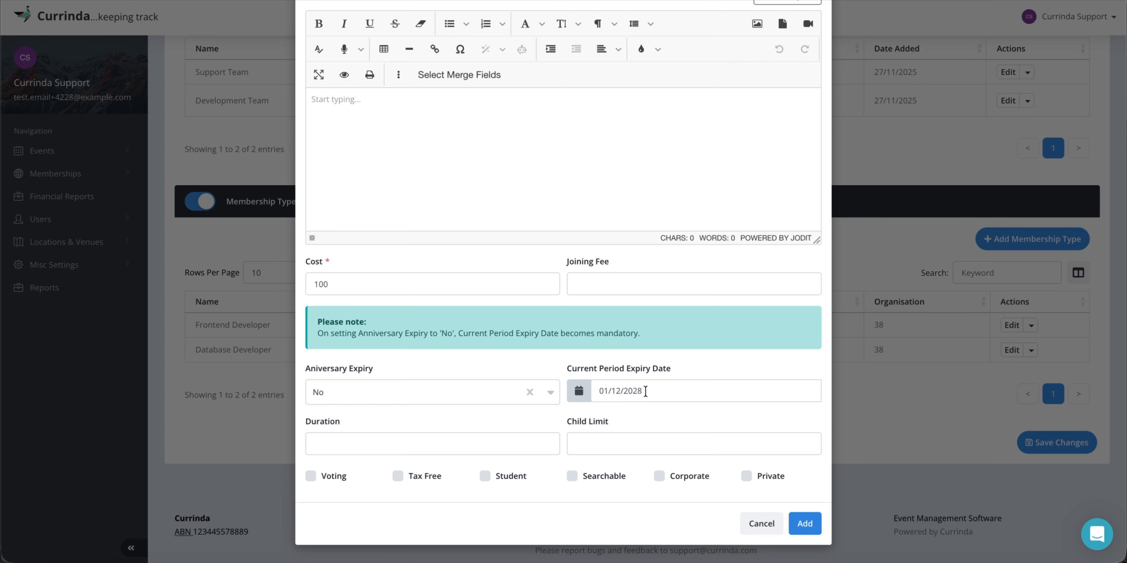
pyautogui.click(647, 451)
# Set the child limit to 3, then save the membership type and the organisation changes.
pyautogui.click(632, 443)
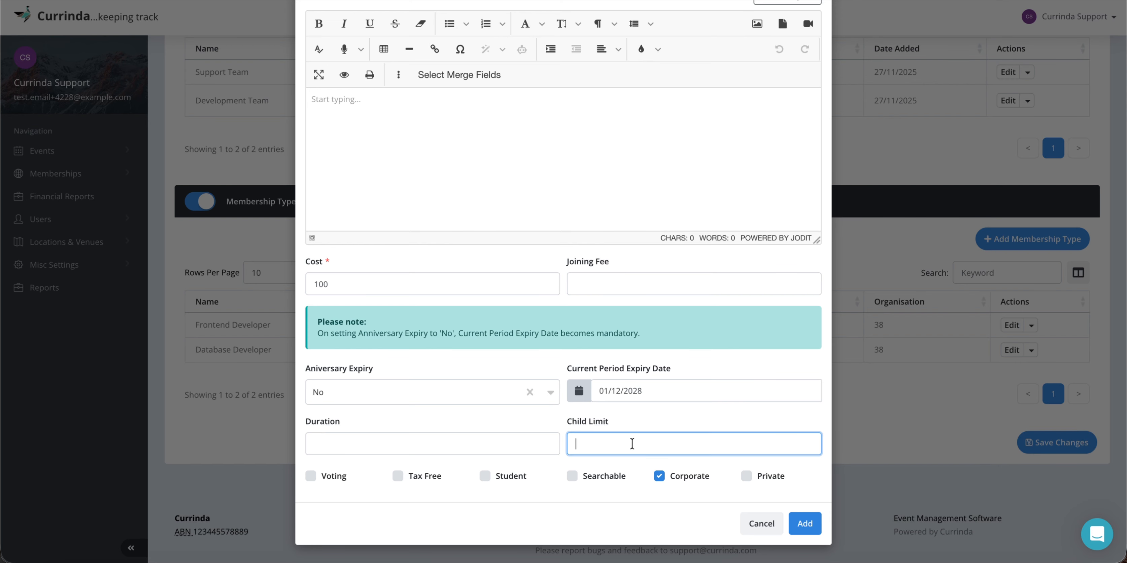
pyautogui.write('3')
pyautogui.click(643, 421)
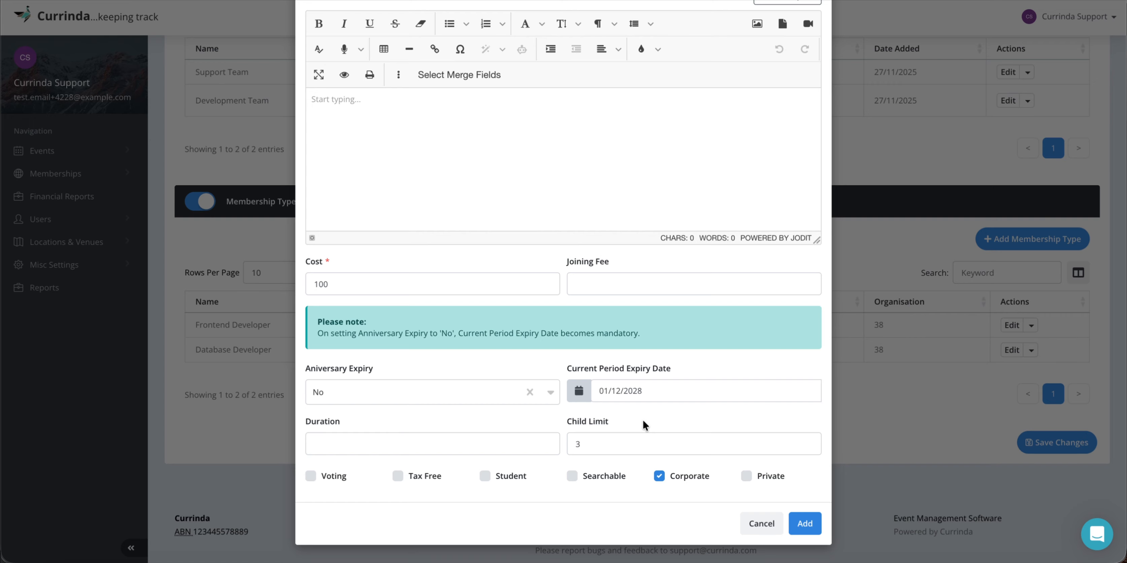
pyautogui.click(804, 524)
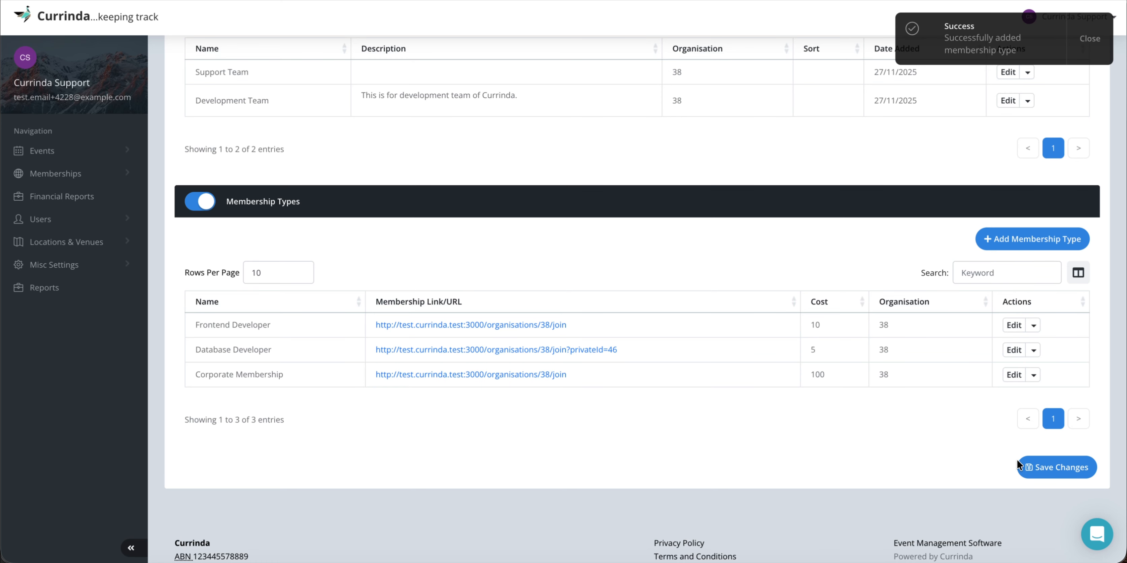
pyautogui.click(1054, 471)
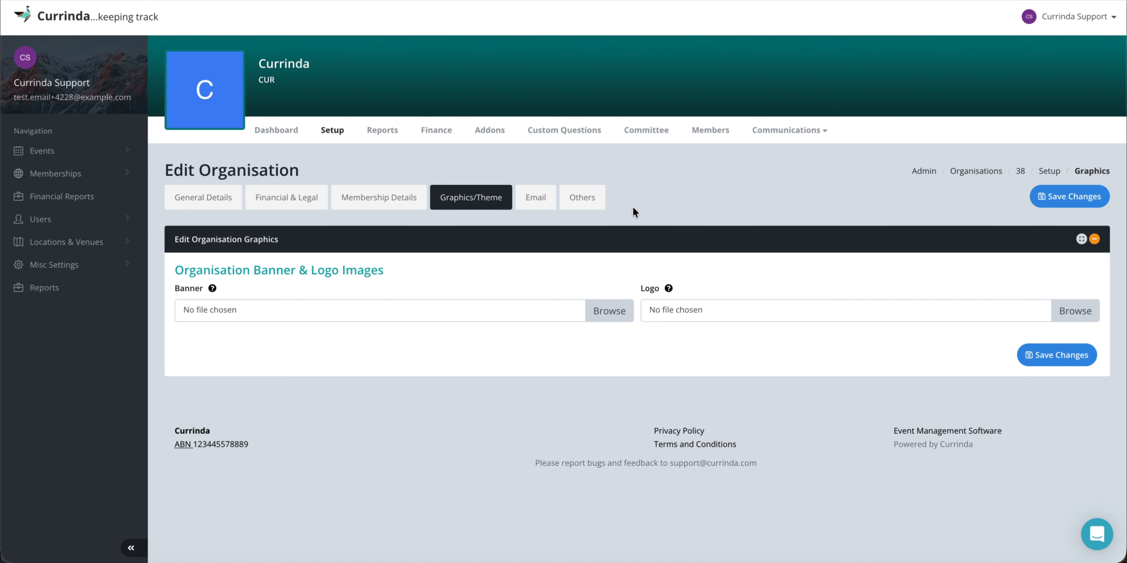
# Return to the Membership Summary dashboard showing Corporate Membership under Support Team with 0 members.
pyautogui.click(269, 133)
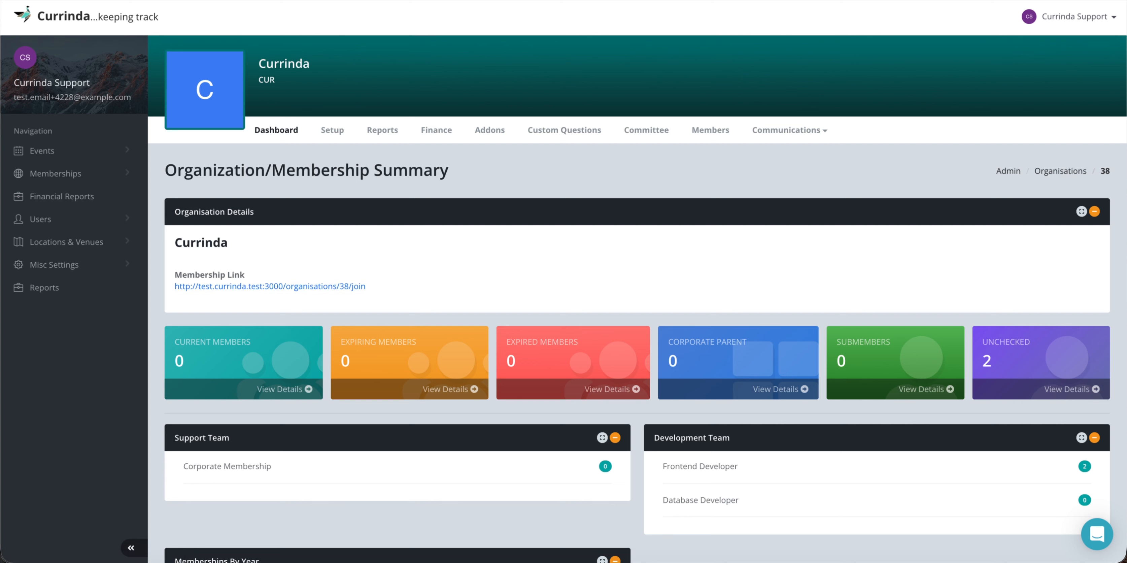
pyautogui.rightClick(384, 561)
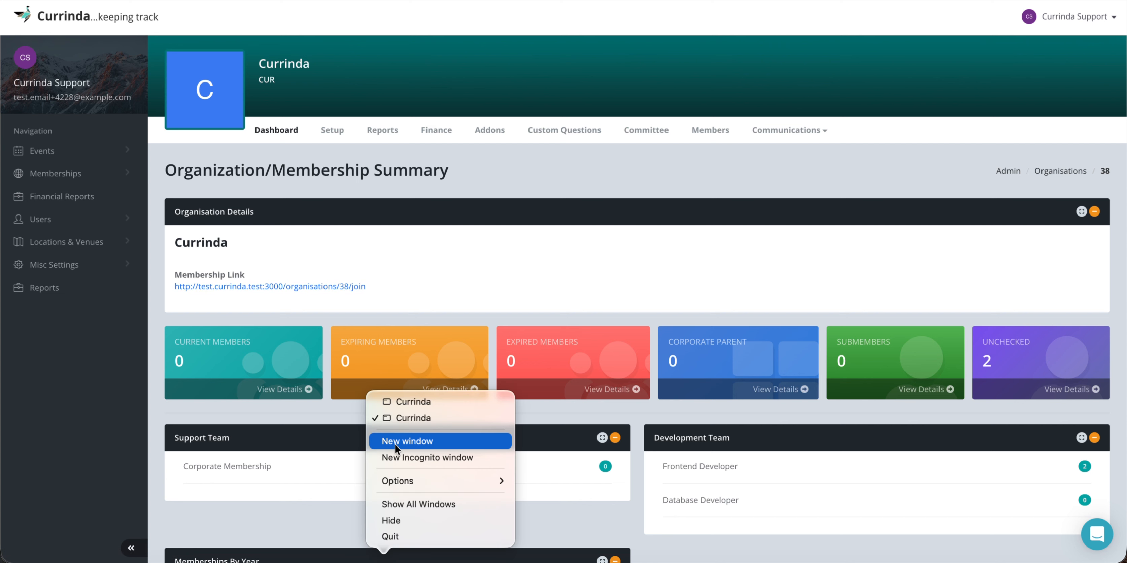
# Log the member account out in its browser window.
pyautogui.click(397, 402)
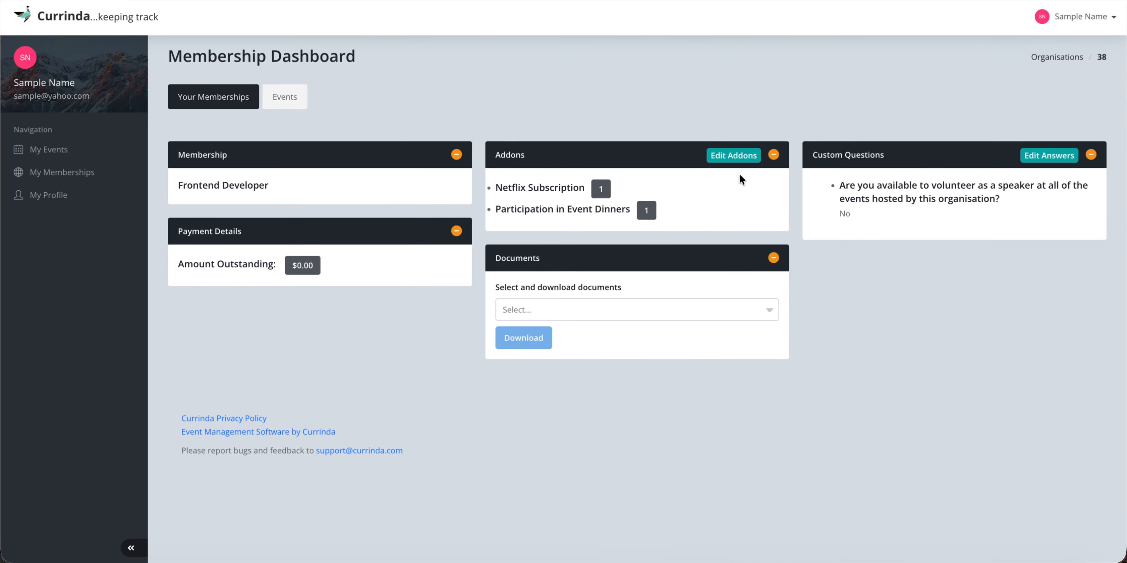
pyautogui.click(1076, 19)
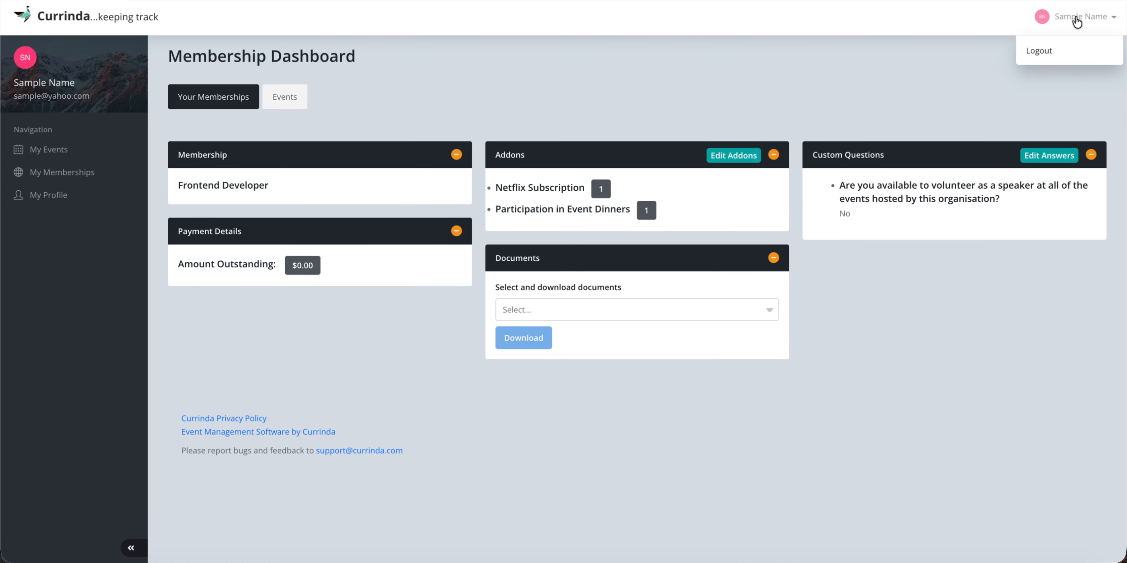
pyautogui.click(1038, 52)
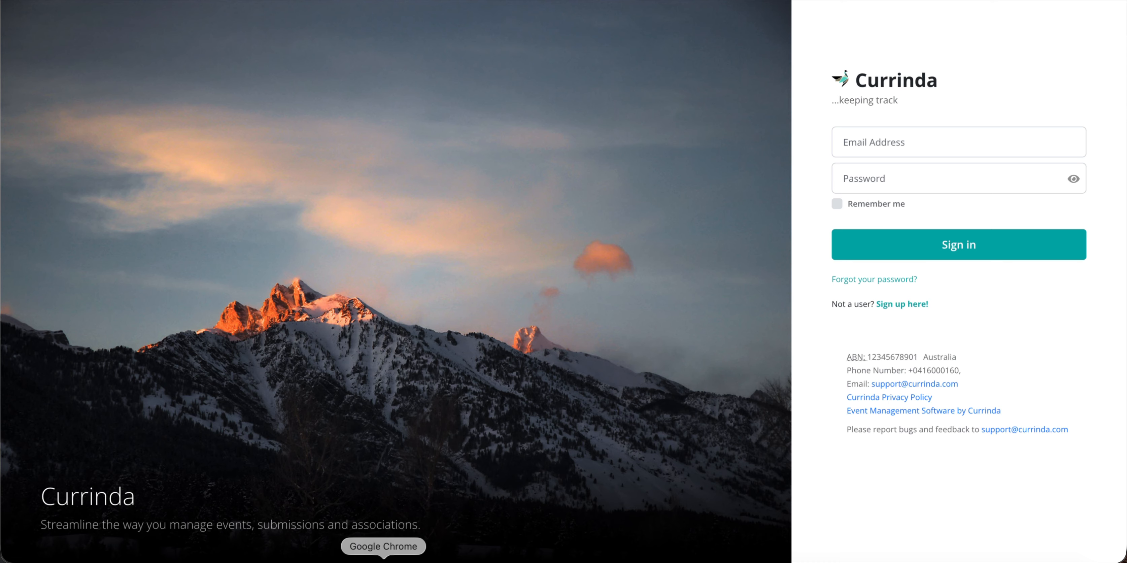
# Copy the organisation's membership link from the admin dashboard and bring up the sign-in window.
pyautogui.rightClick(383, 557)
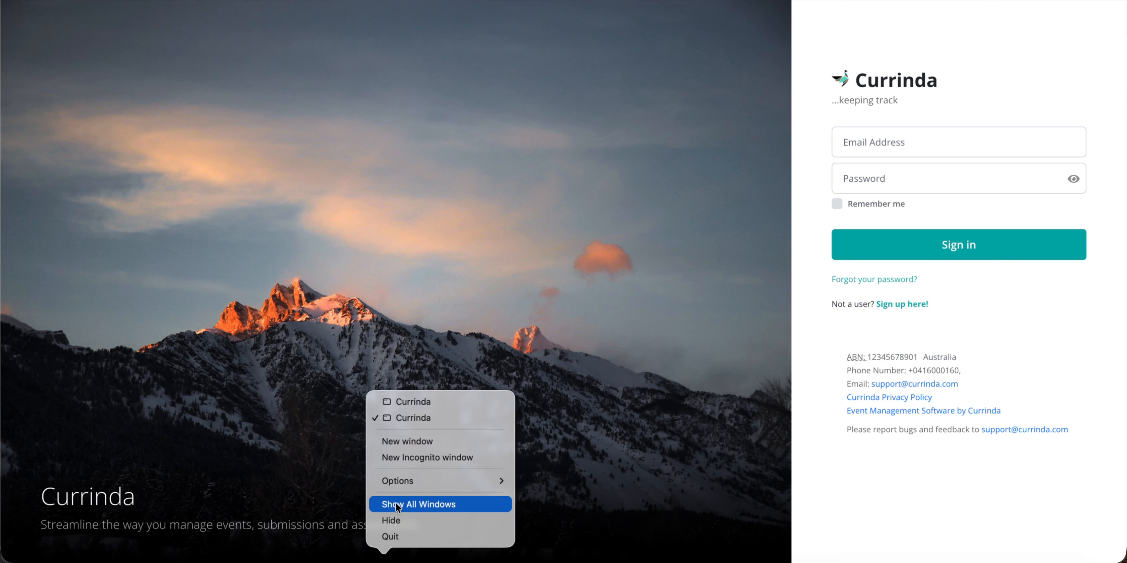
pyautogui.click(406, 403)
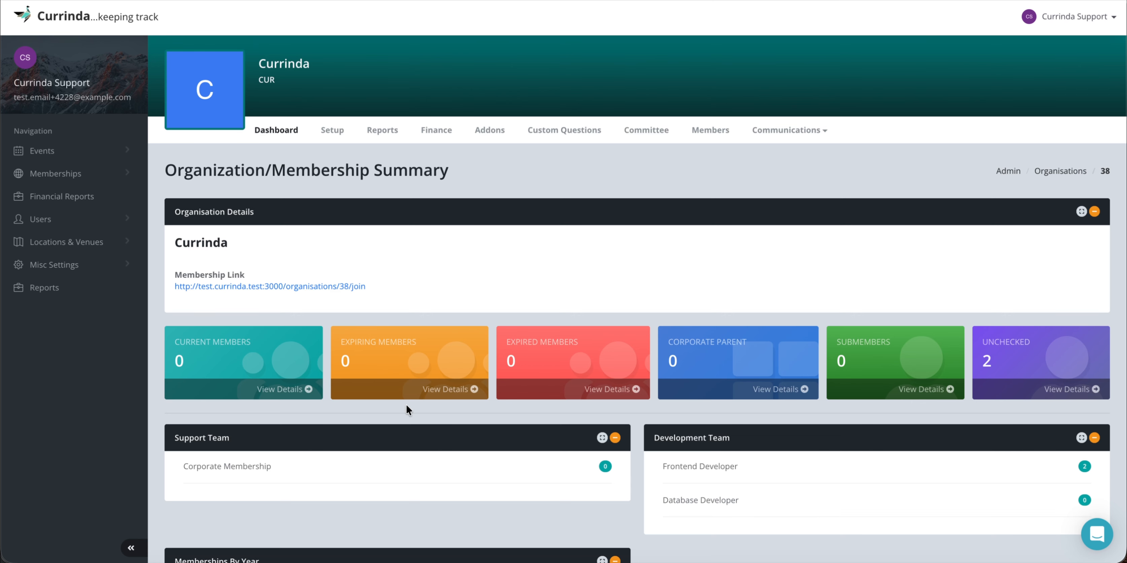
pyautogui.rightClick(297, 287)
pyautogui.press('super+c')
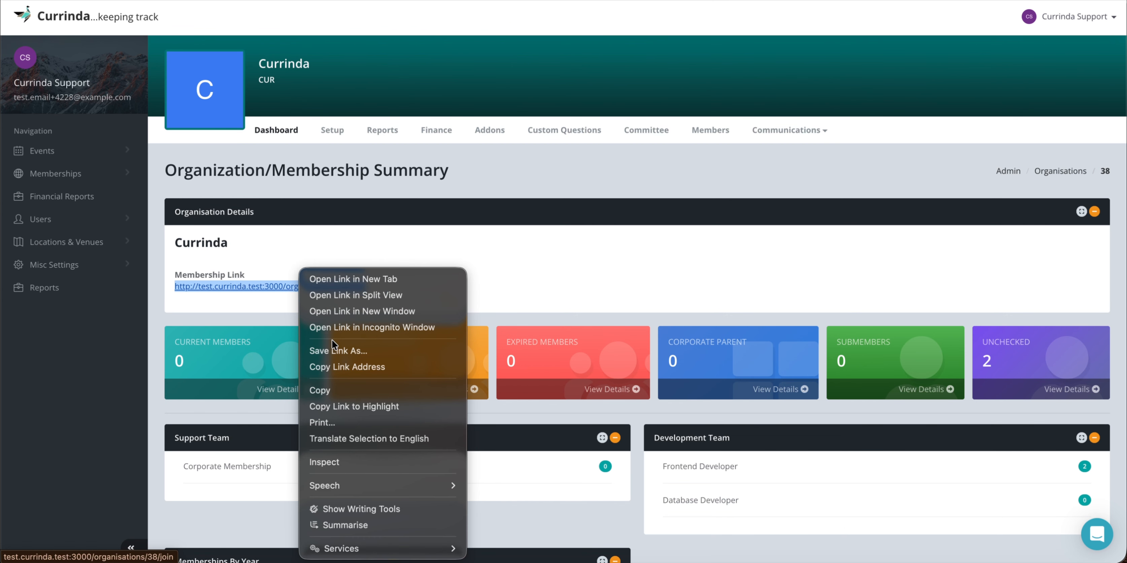
pyautogui.click(332, 390)
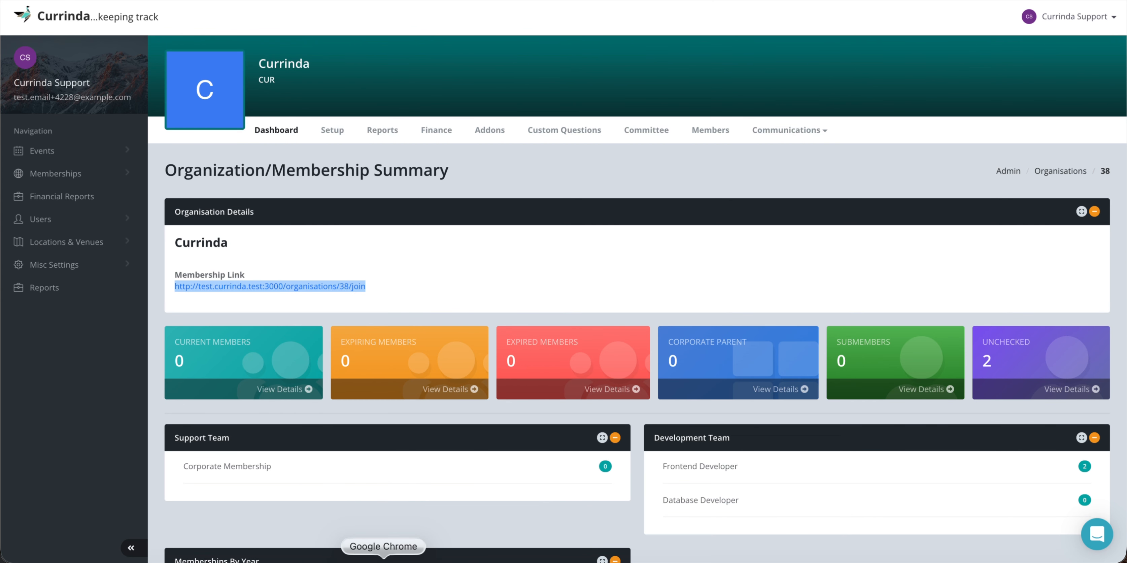
pyautogui.rightClick(384, 560)
pyautogui.click(410, 417)
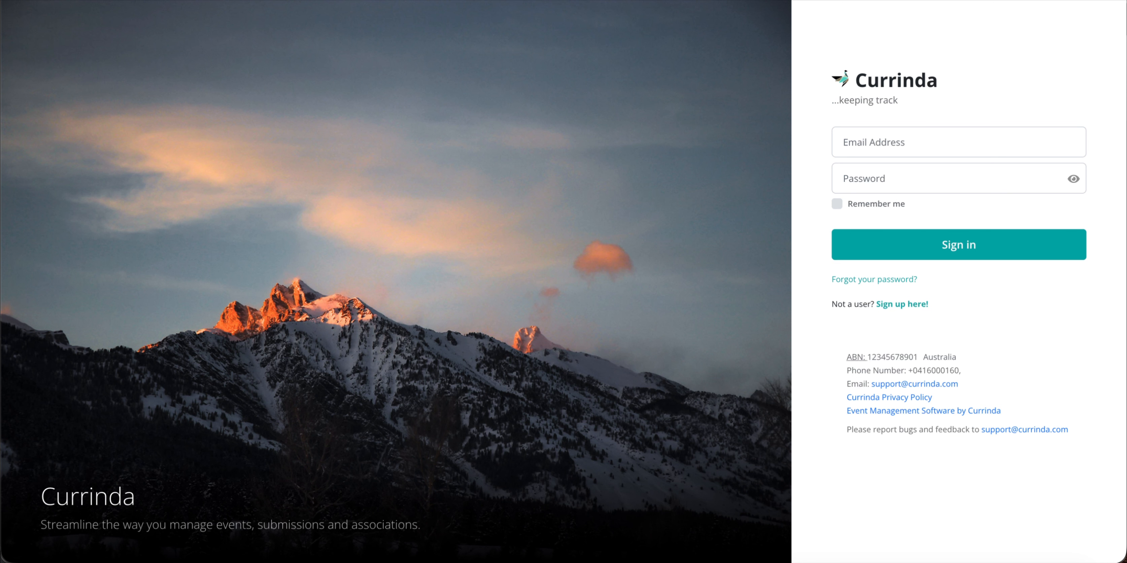
# Load the copied membership link in the address bar and choose Sign Up on the join page.
pyautogui.press('super+l')
pyautogui.press('super+v')
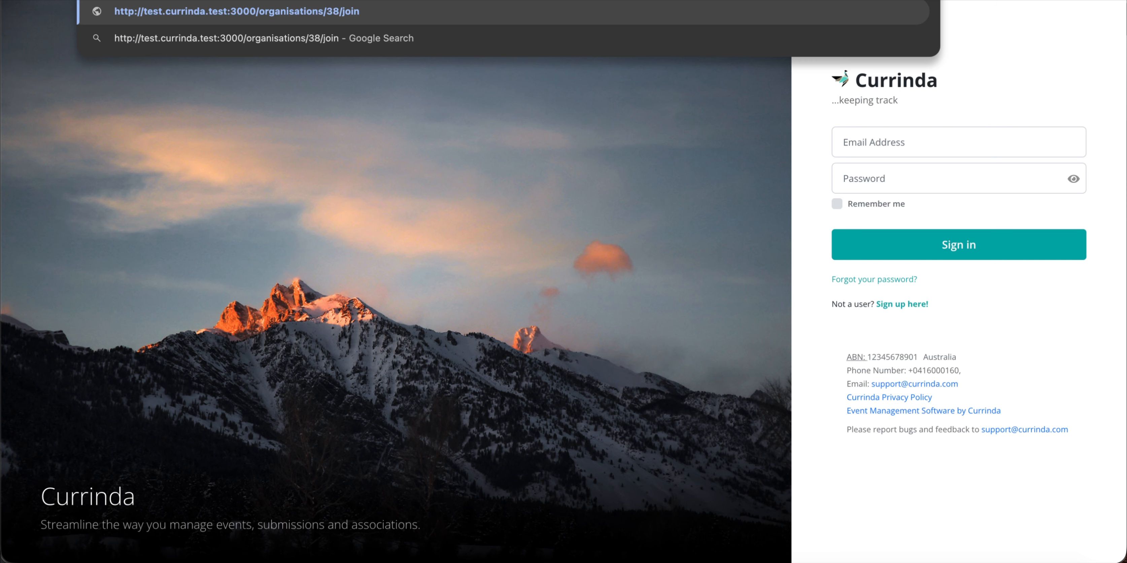
pyautogui.press('Return')
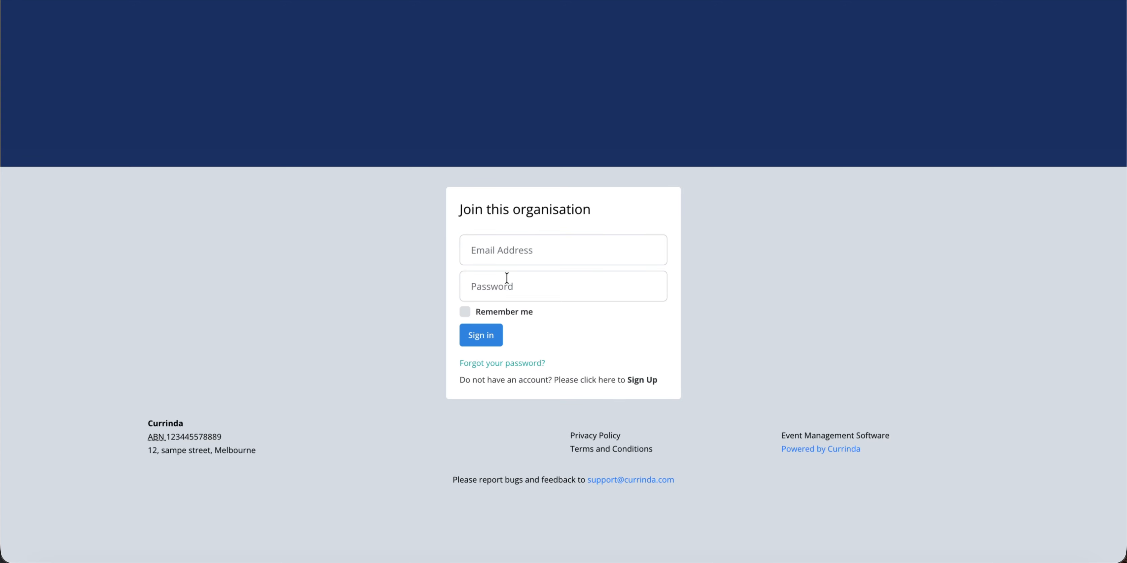
pyautogui.click(643, 381)
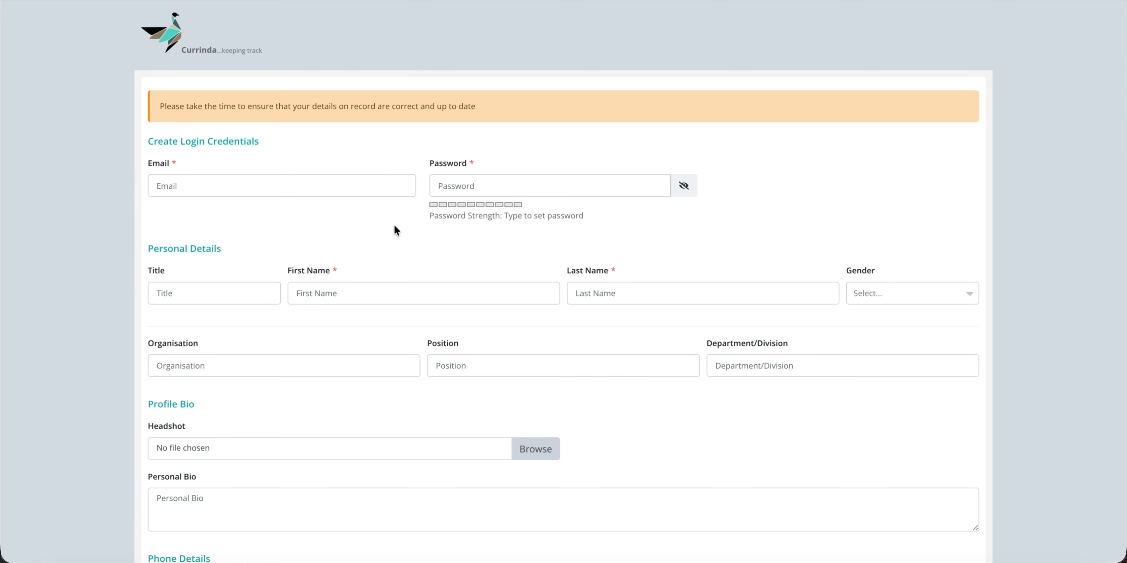
# Enter the new member's email address and a password in the sign-up form.
pyautogui.click(245, 186)
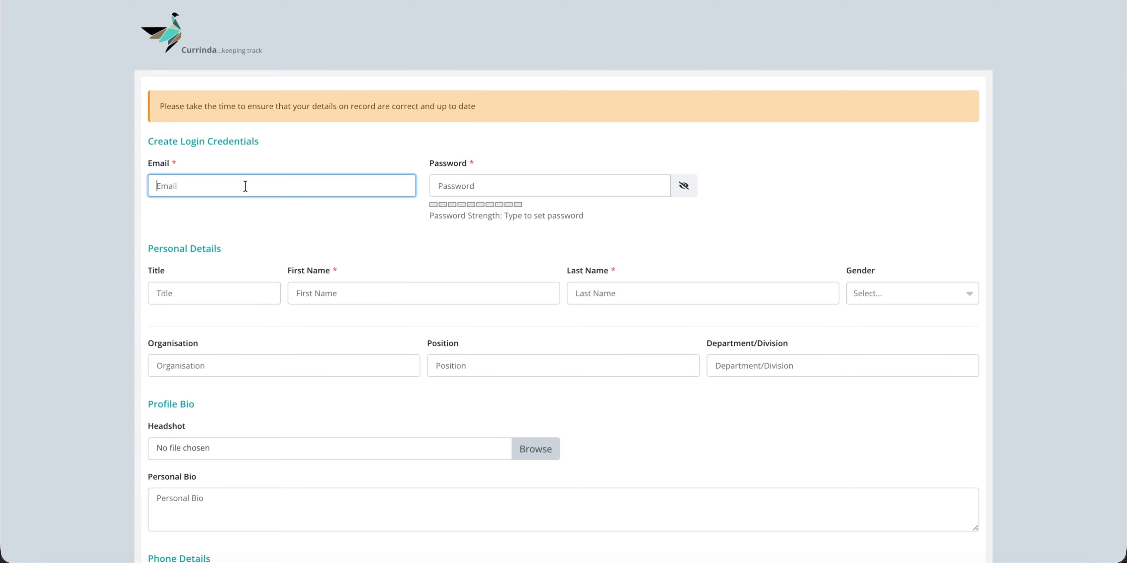
pyautogui.write('sample@yahoo.com')
pyautogui.click(439, 189)
pyautogui.write('************')
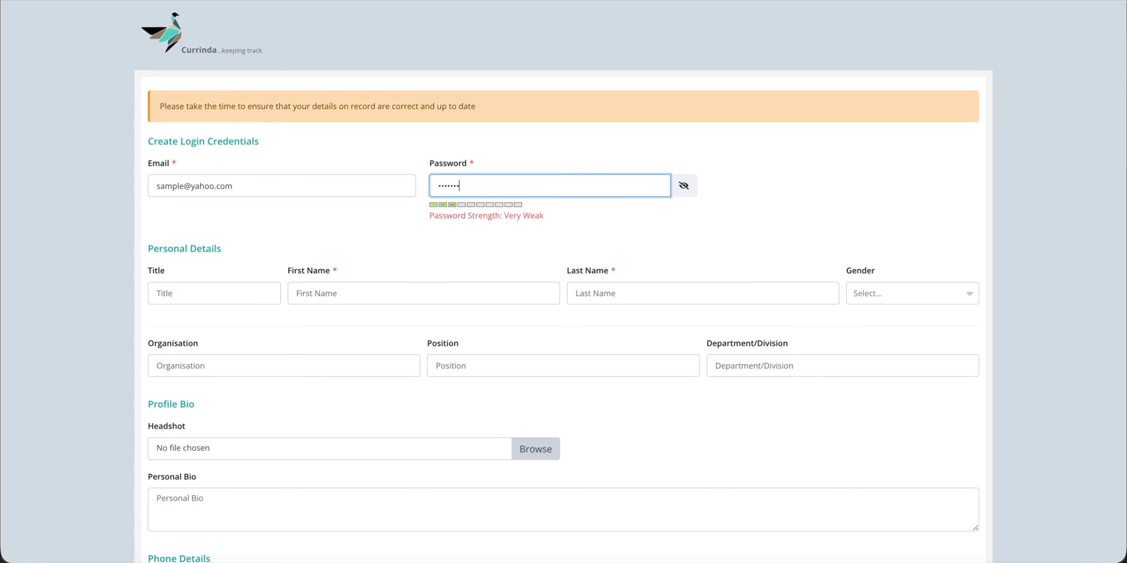
pyautogui.write('****')
# Fill in the member's first and last name and submit the sign-up form.
pyautogui.click(363, 289)
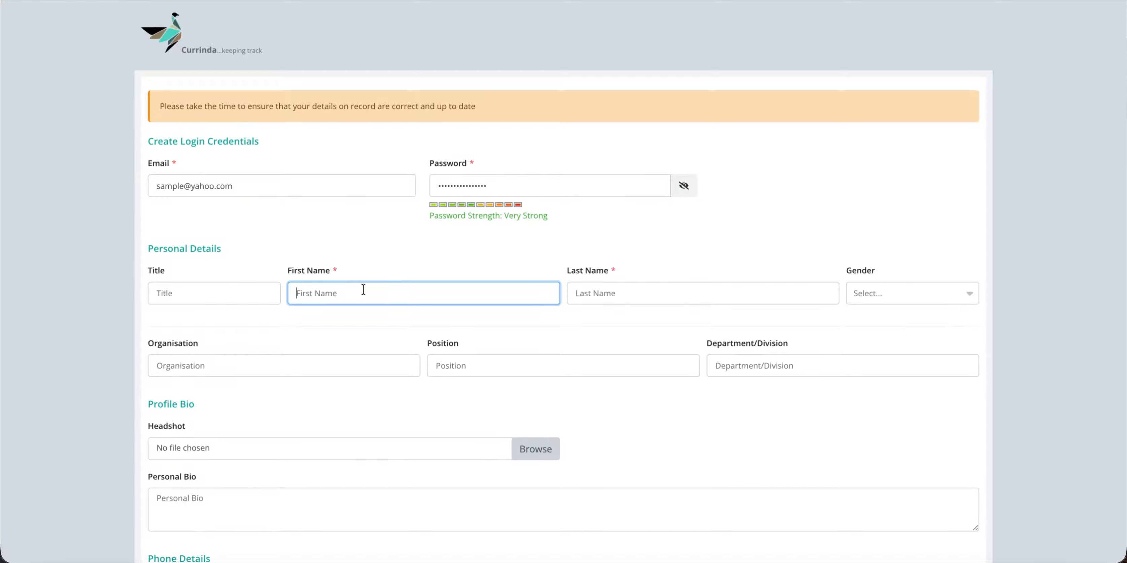
pyautogui.click(598, 293)
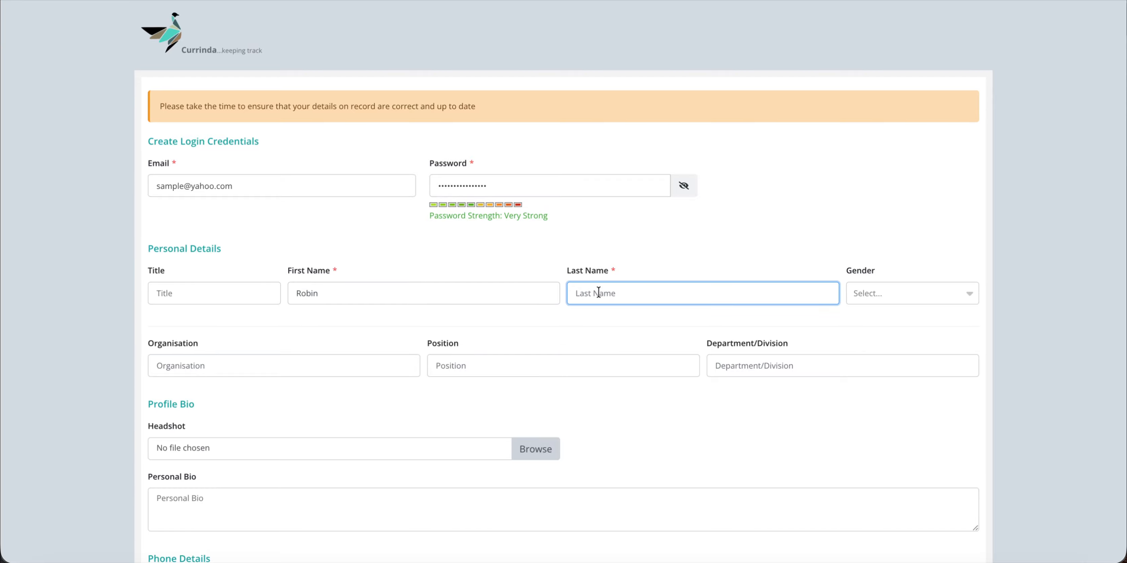
pyautogui.click(745, 228)
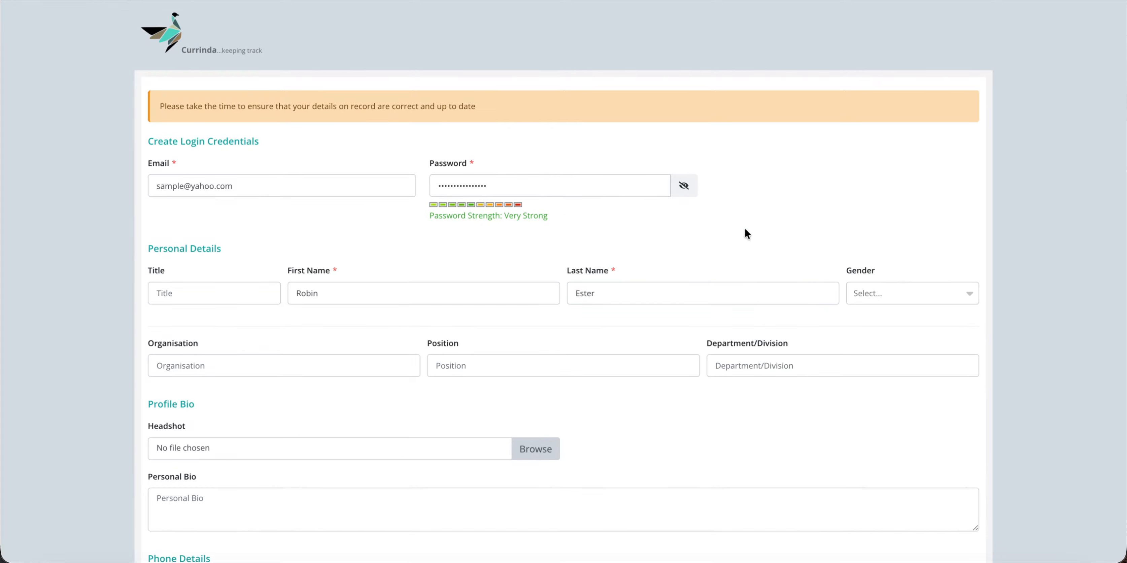
pyautogui.scroll(-1, 489, 299)
pyautogui.scroll(-8, 492, 385)
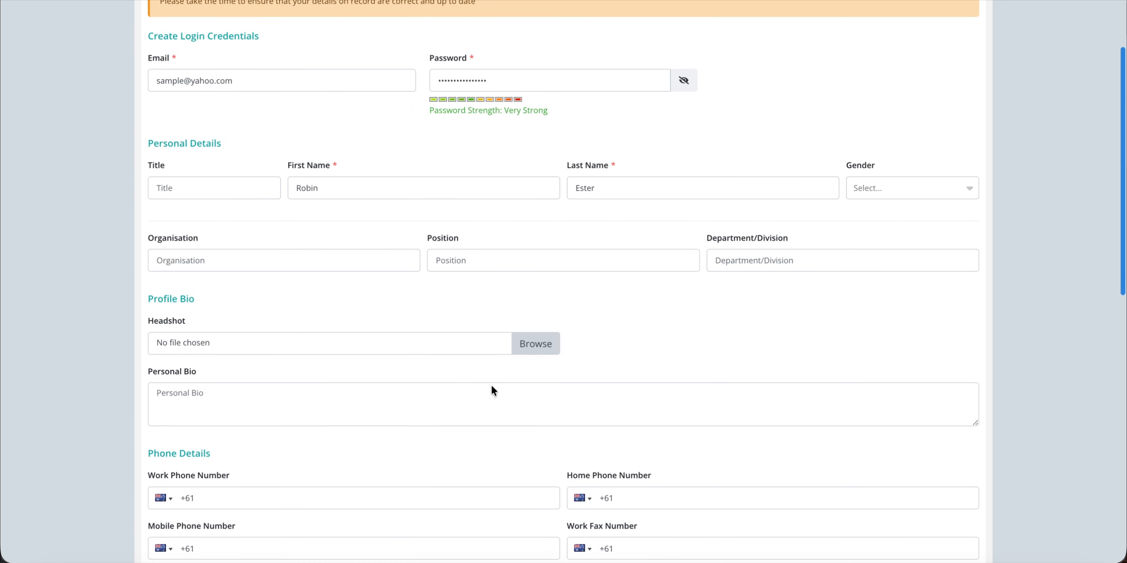
pyautogui.scroll(-3, 494, 386)
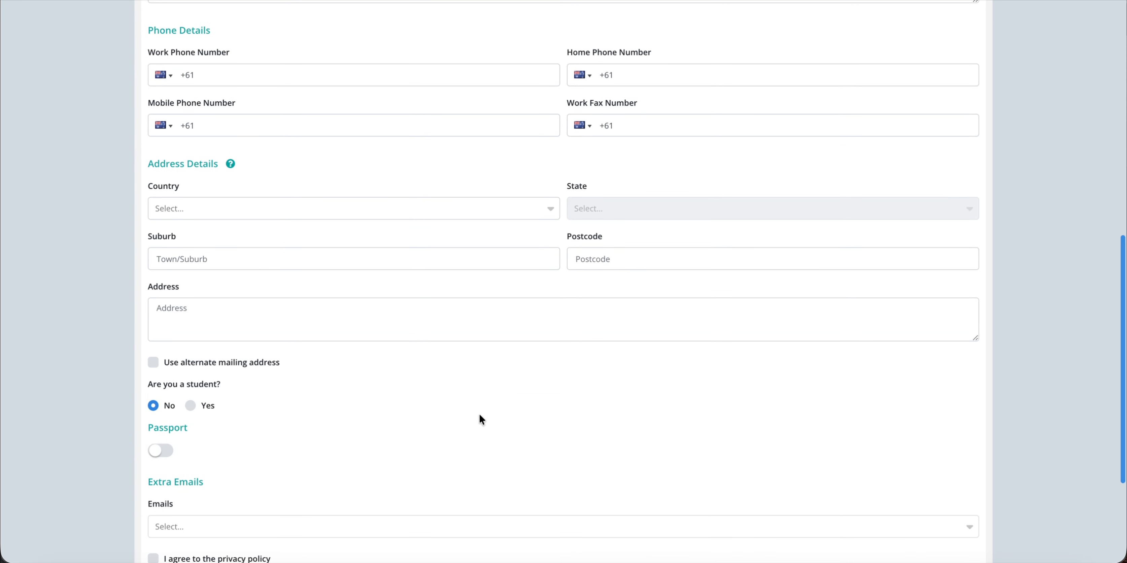
pyautogui.scroll(-2, 480, 420)
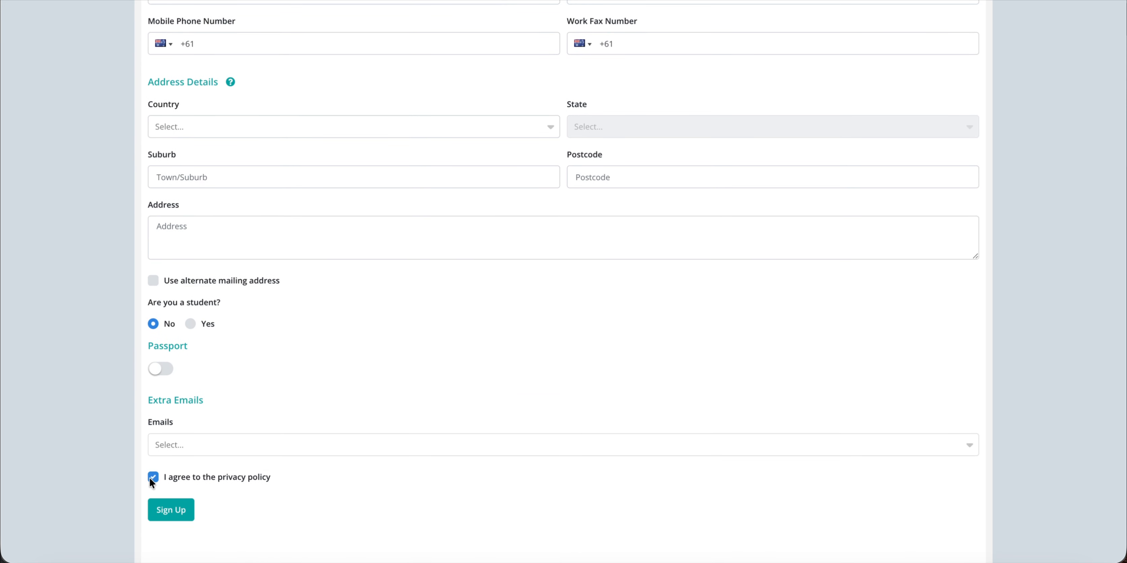
pyautogui.click(172, 513)
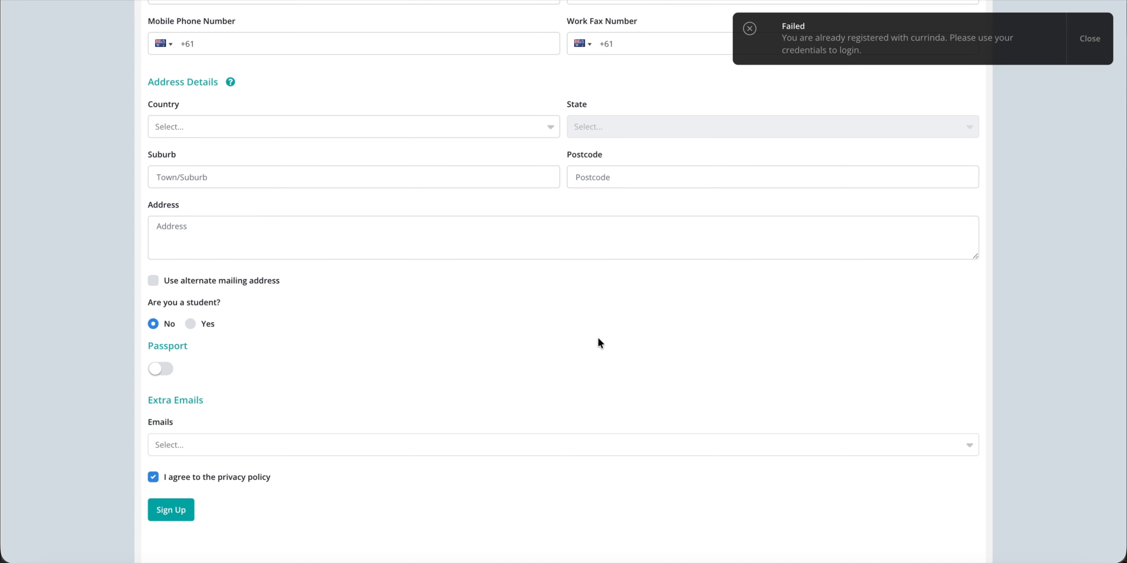
pyautogui.scroll(4, 599, 339)
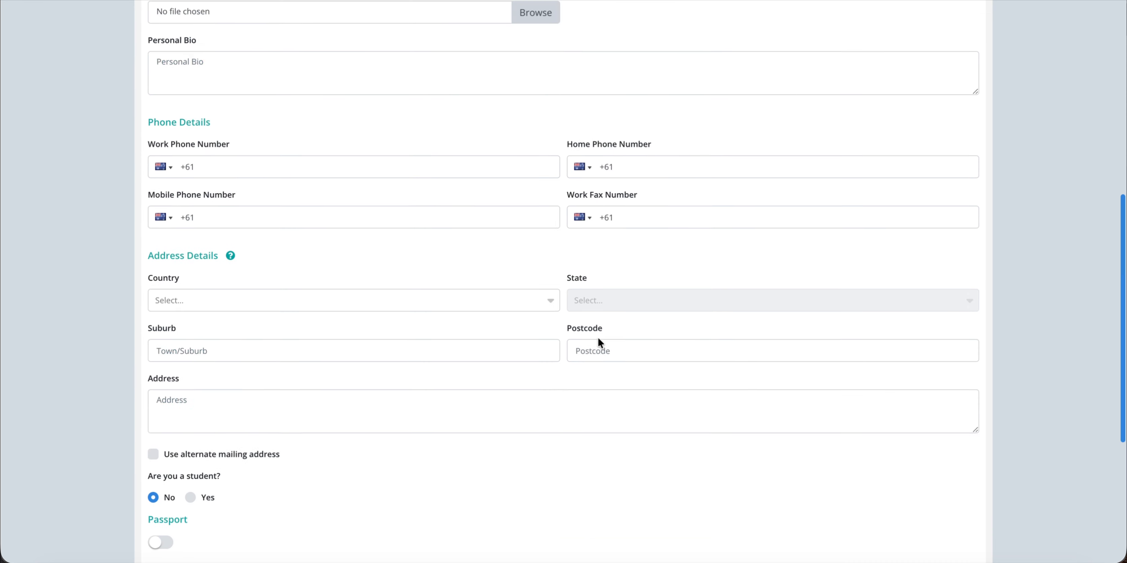
pyautogui.scroll(10, 597, 337)
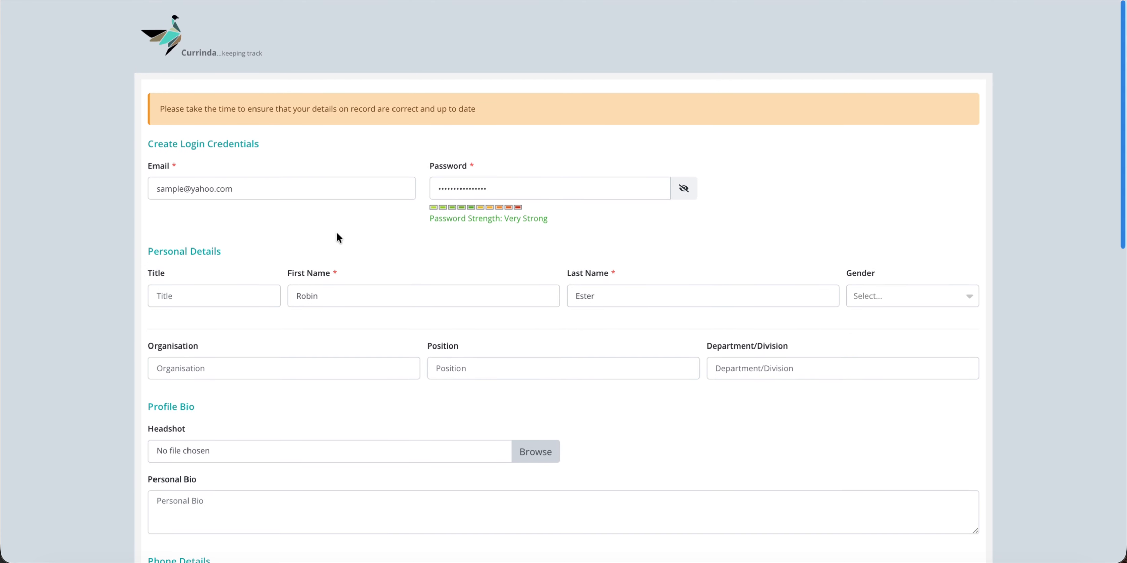
# Change the domain of the member's email address.
pyautogui.doubleClick(202, 186)
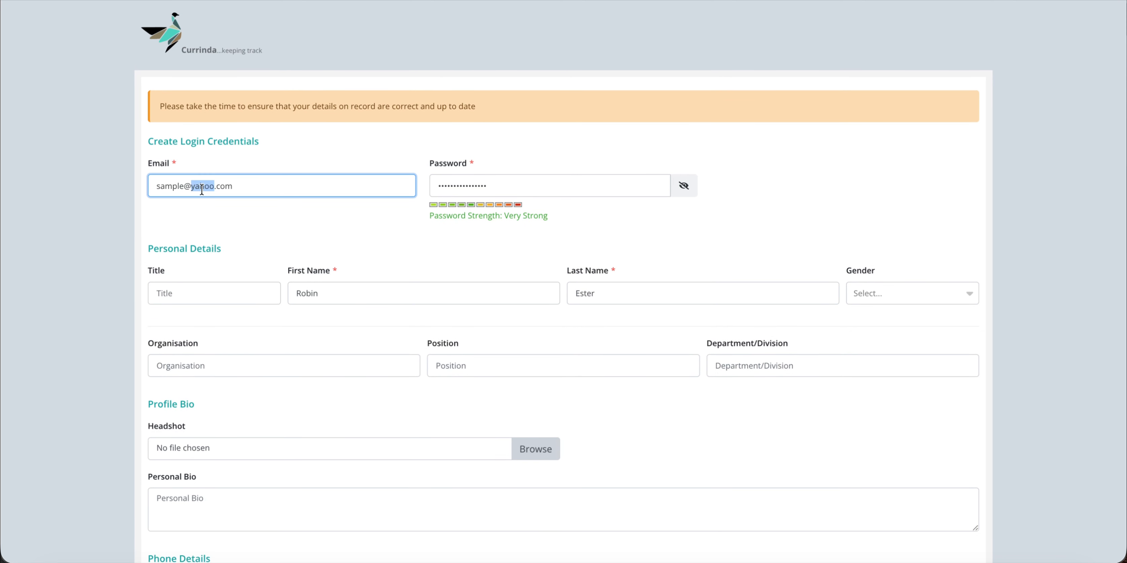
pyautogui.write('ymail')
pyautogui.click(295, 219)
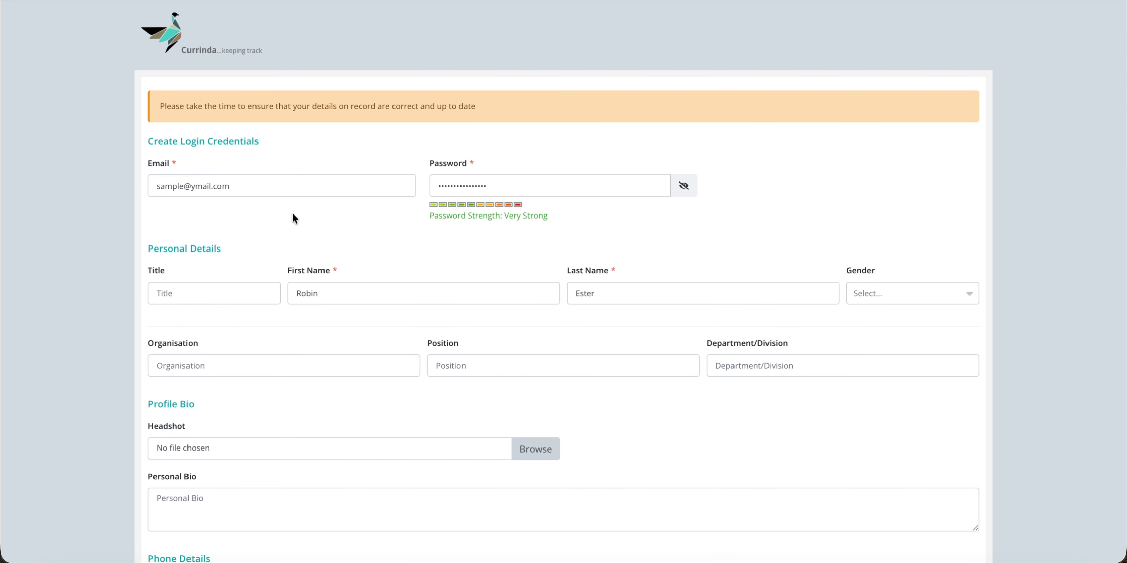
# Replace the password with a very strong one and submit to create the account.
pyautogui.click(502, 185)
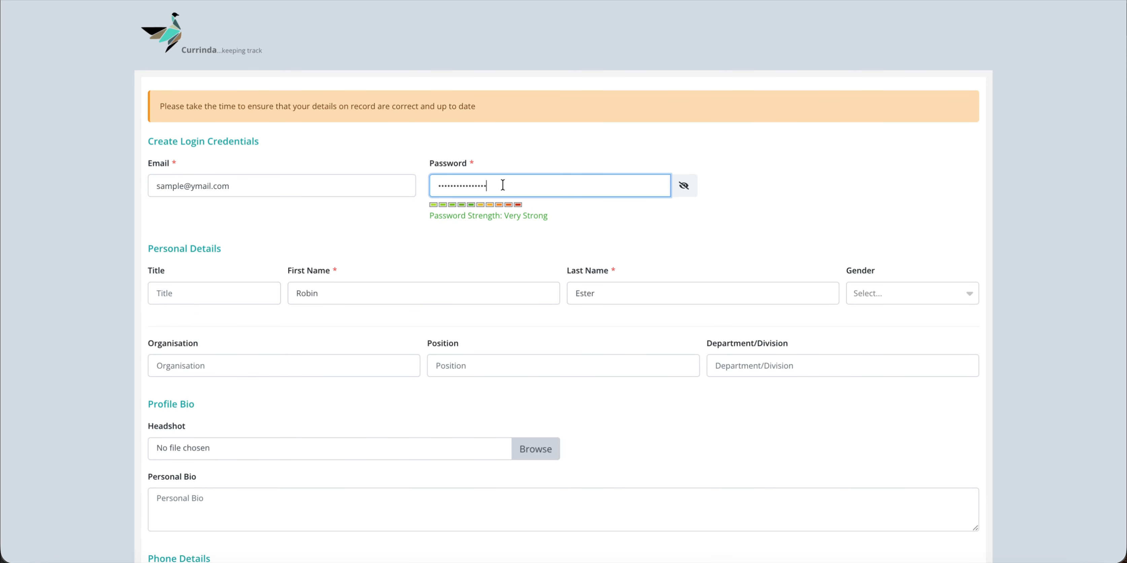
pyautogui.press('super+a')
pyautogui.press('BackSpace')
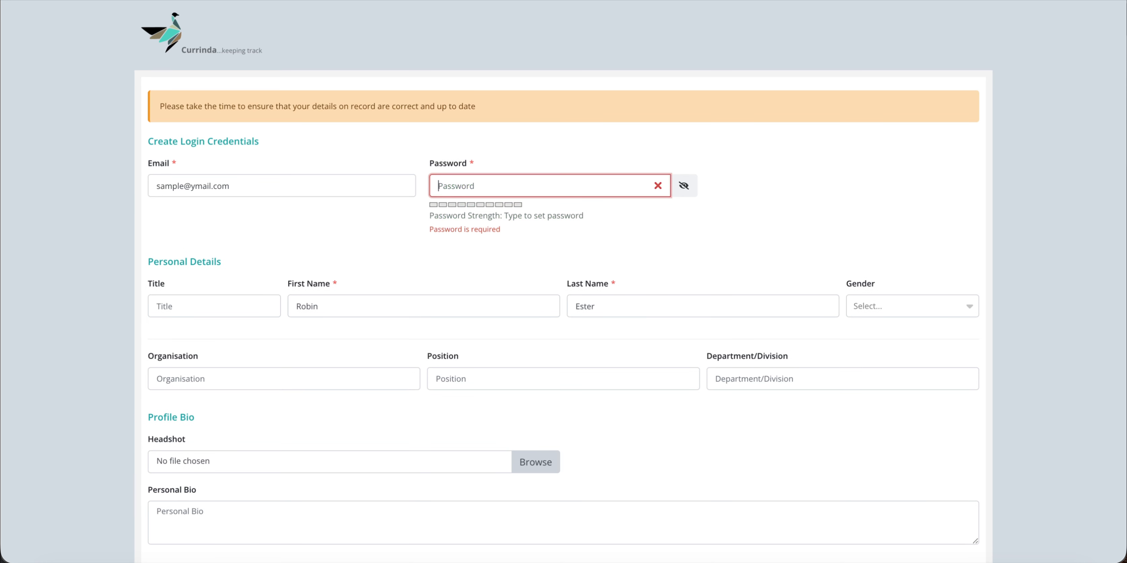
pyautogui.write('••••••••')
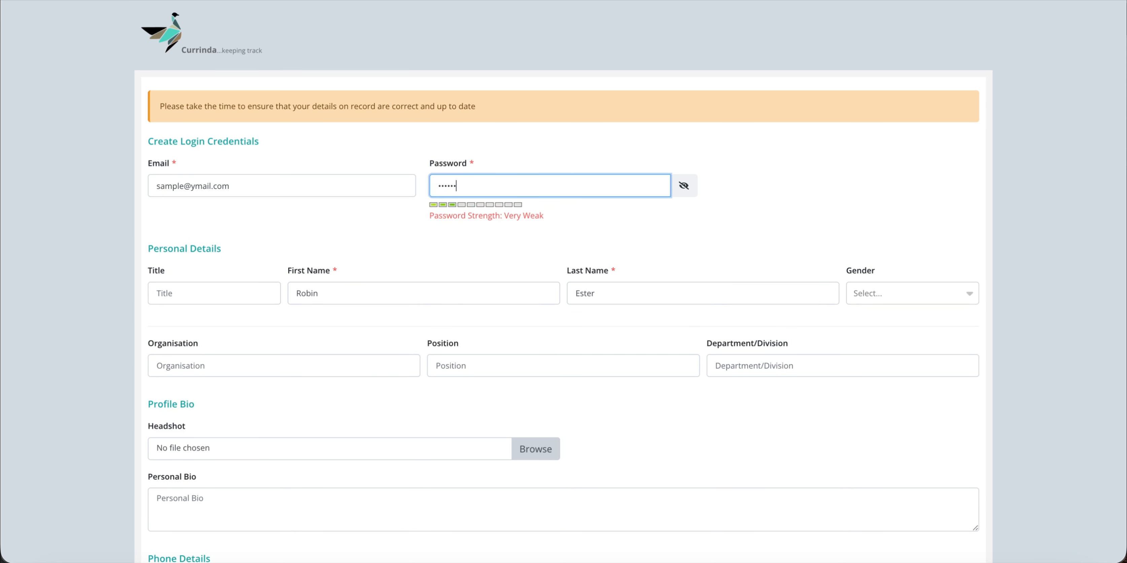
pyautogui.write('••••••••')
pyautogui.scroll(-15, 536, 228)
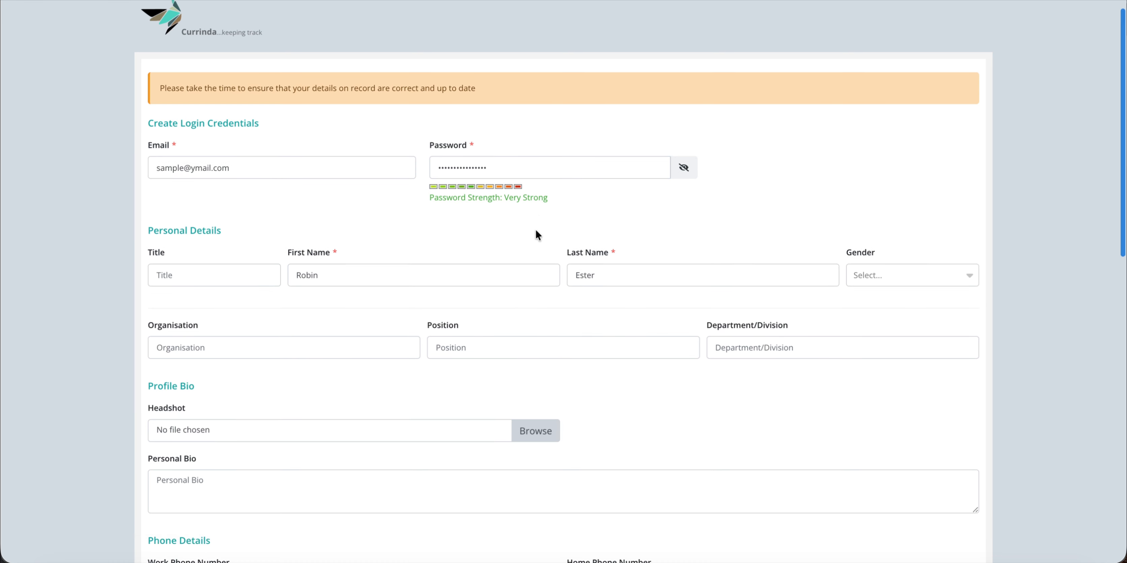
pyautogui.click(160, 424)
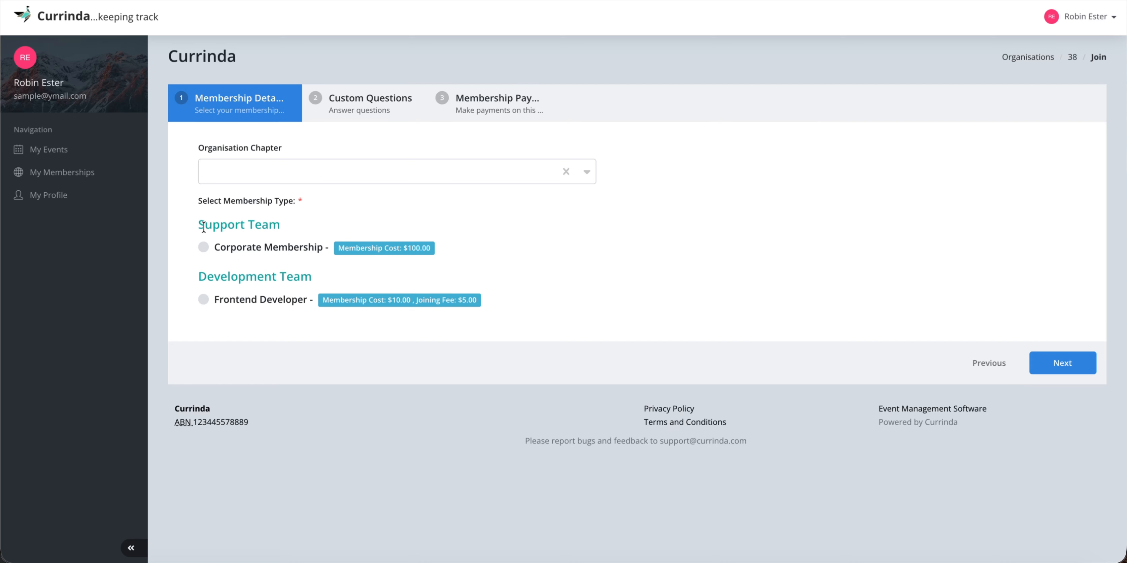
# Select Corporate Membership, Chapter 1, and organisation name Nickelfox, then continue to the next step.
pyautogui.moveTo(200, 226); pyautogui.dragTo(293, 226)
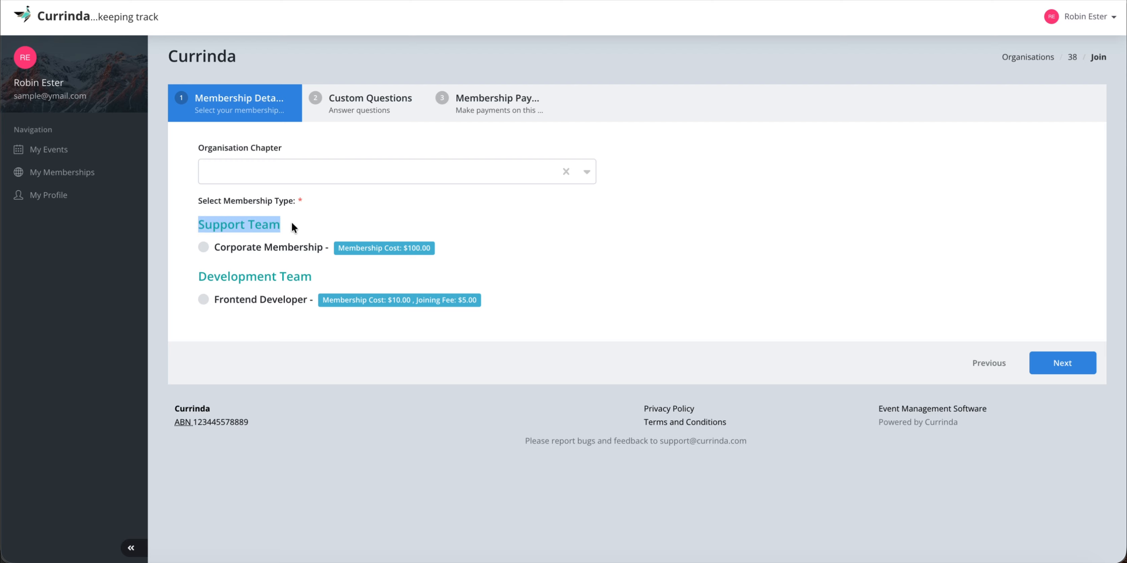
pyautogui.moveTo(193, 275); pyautogui.dragTo(327, 273)
pyautogui.click(327, 272)
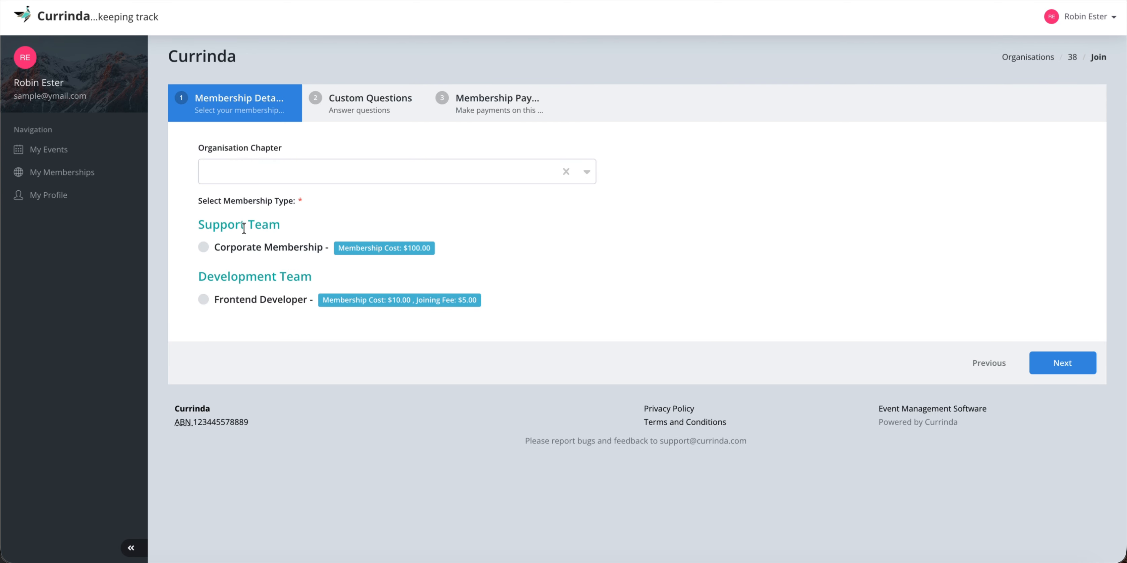
pyautogui.click(204, 248)
pyautogui.click(273, 173)
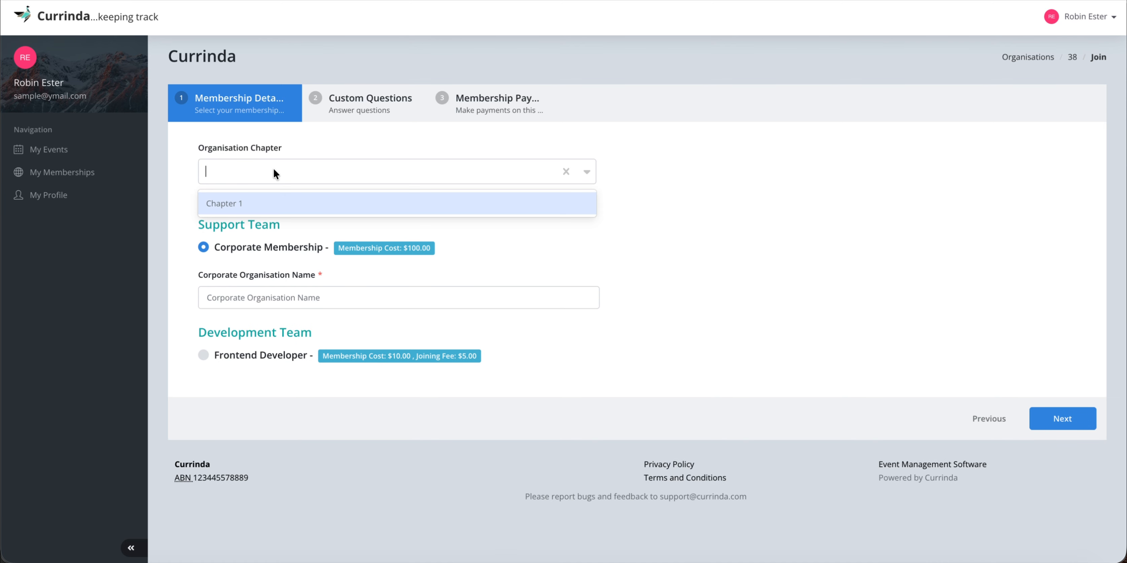
pyautogui.click(253, 204)
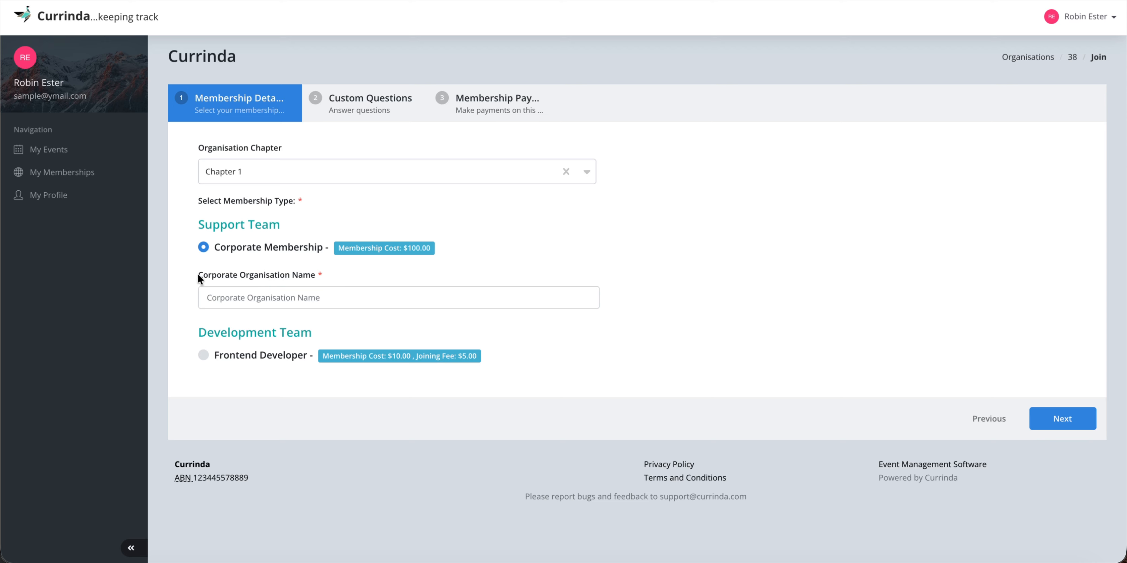
pyautogui.click(329, 276)
pyautogui.click(289, 299)
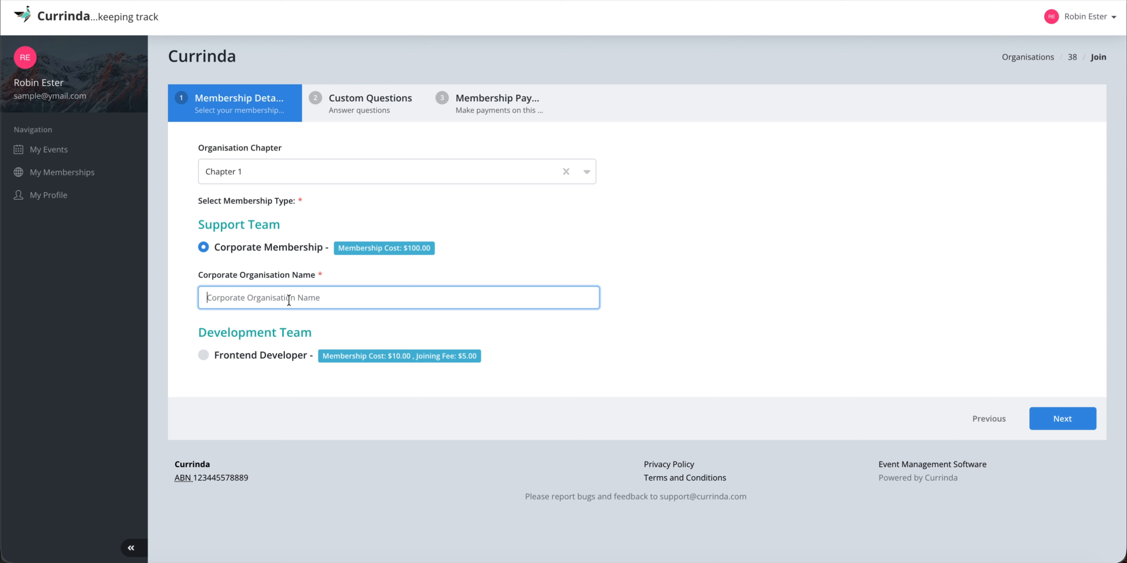
pyautogui.write('Nickelfox')
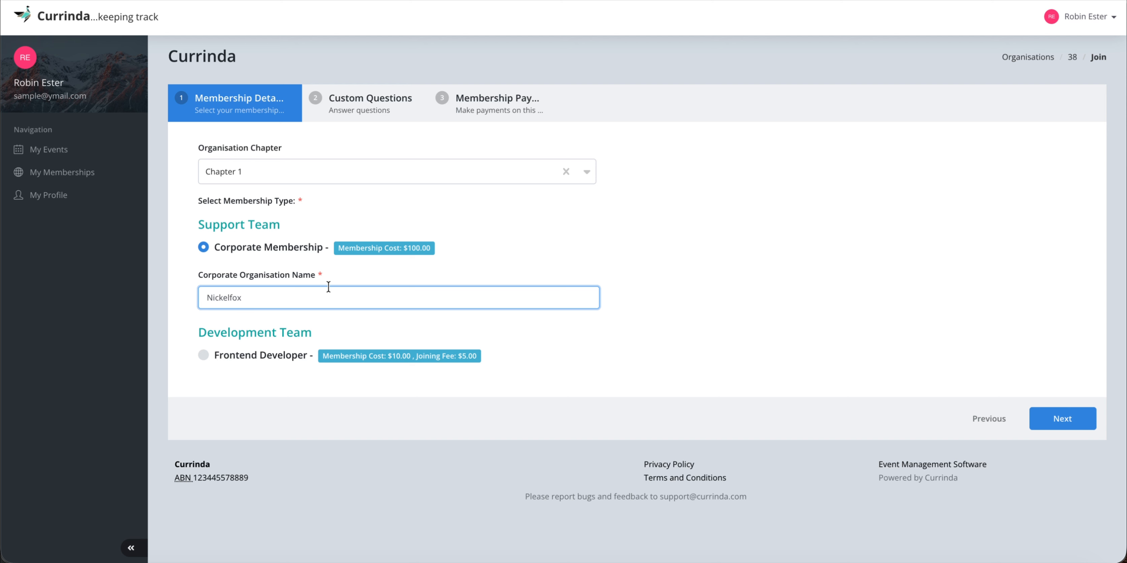
pyautogui.click(402, 276)
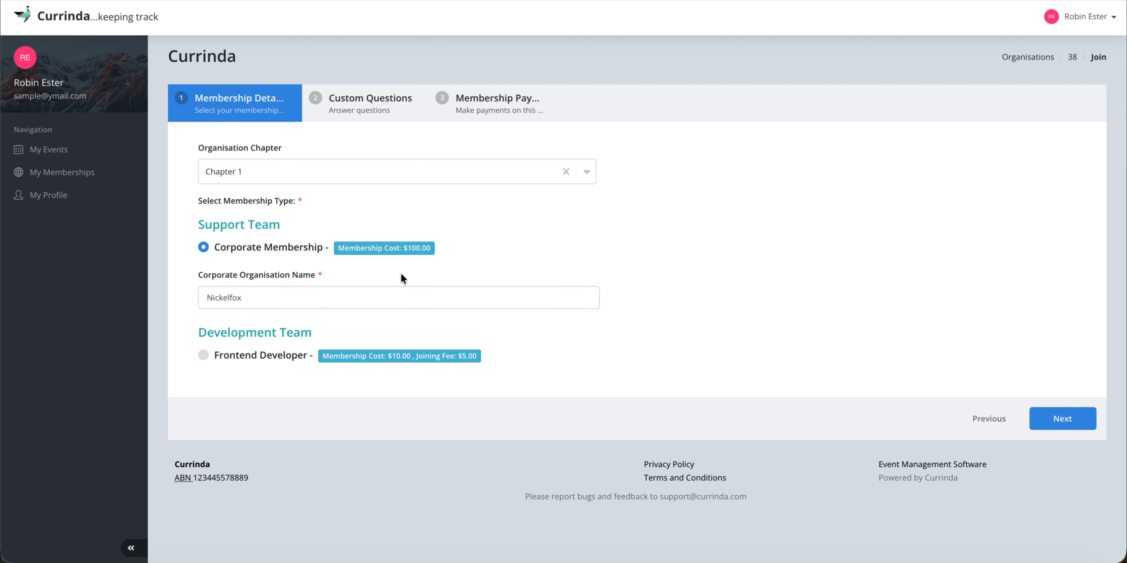
pyautogui.click(1070, 416)
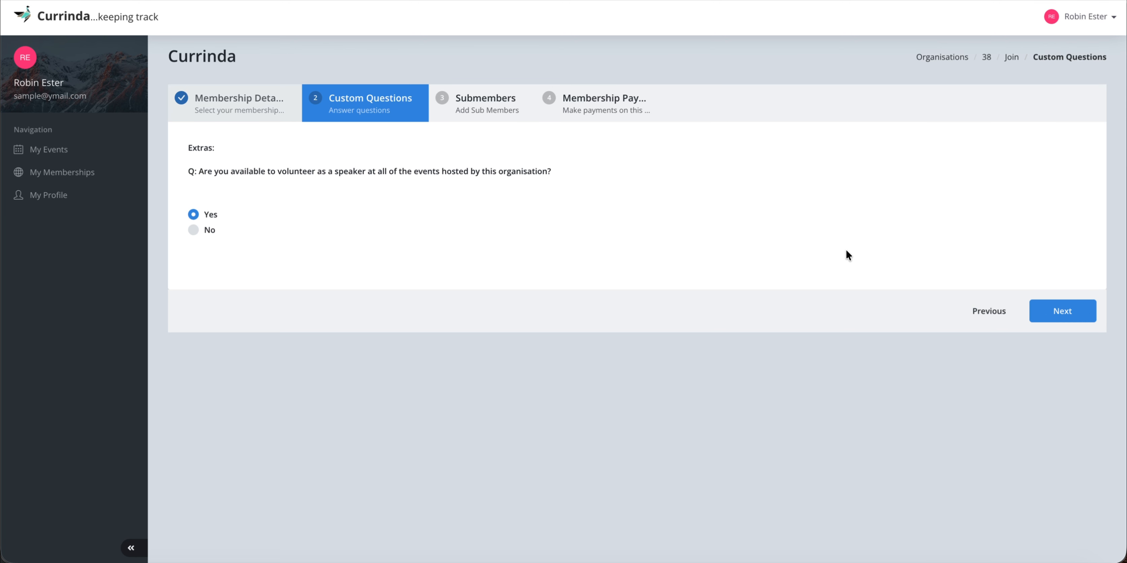
# Keep Yes for the speaker-volunteering question and save the answers to reach Submembers.
pyautogui.click(1066, 312)
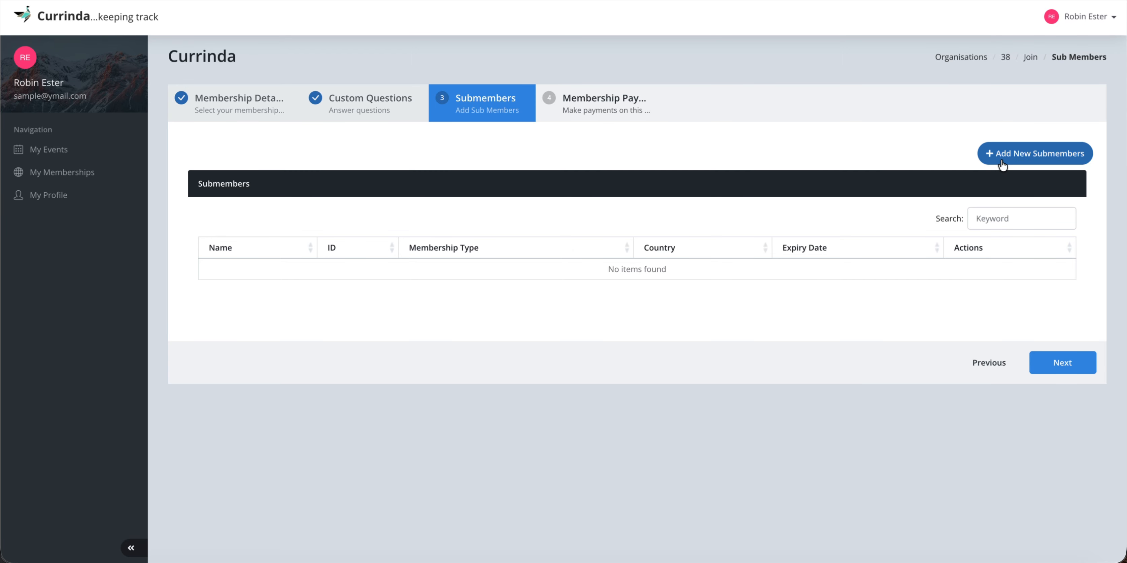
# Add two existing users, from Qatar and Canada, as Corporate Membership submembers.
pyautogui.click(1033, 154)
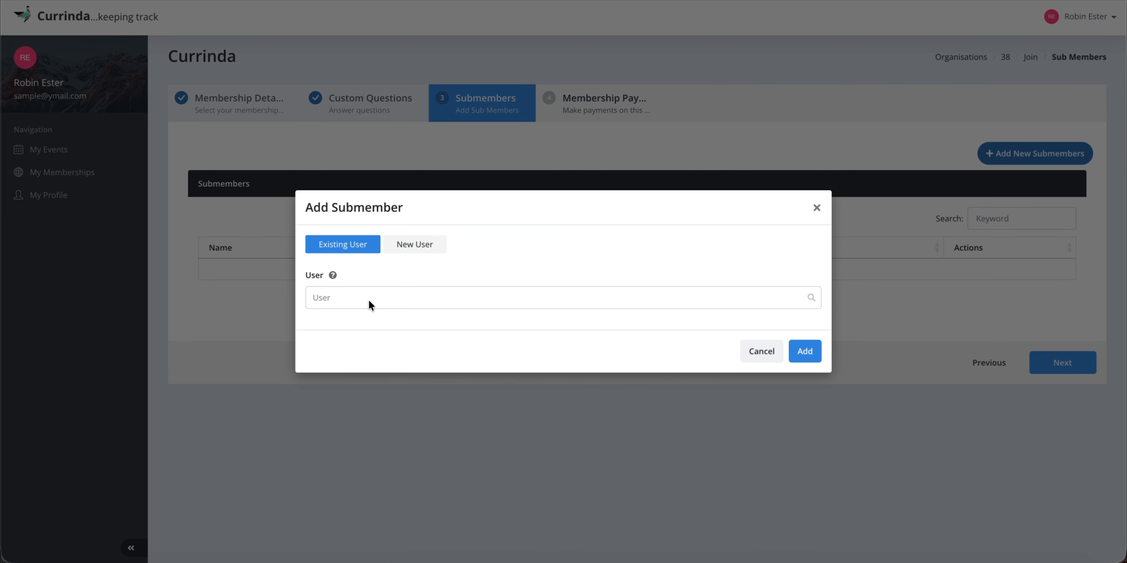
pyautogui.click(351, 297)
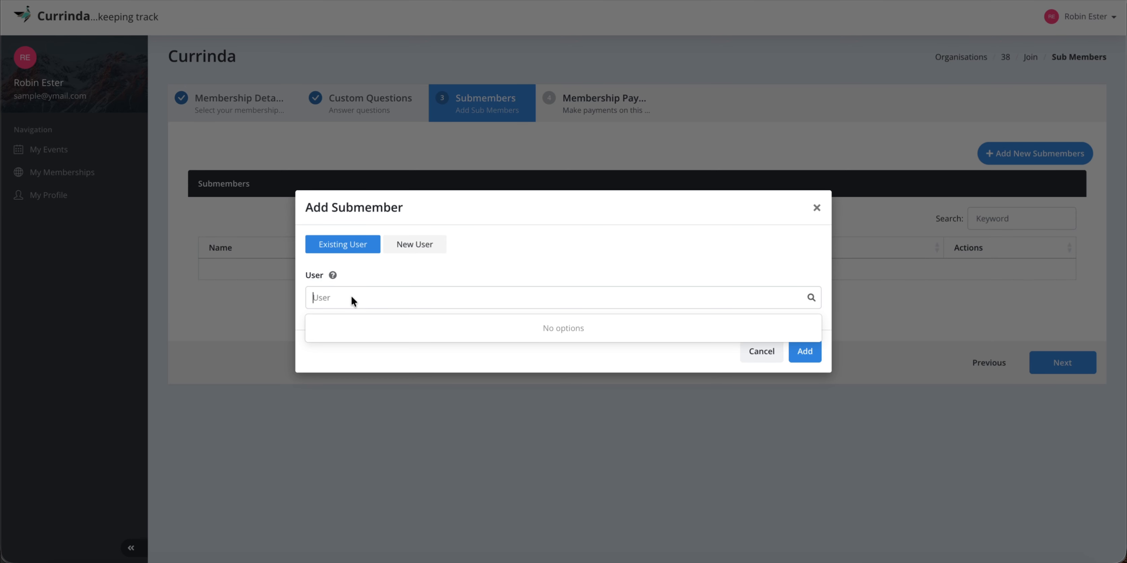
pyautogui.write('vijay')
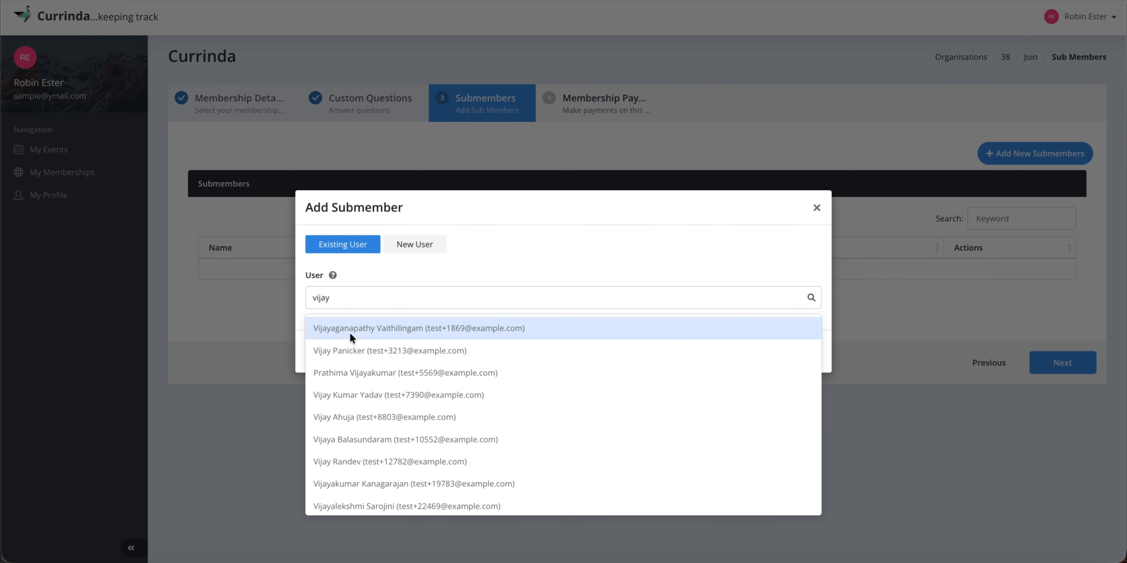
pyautogui.click(357, 412)
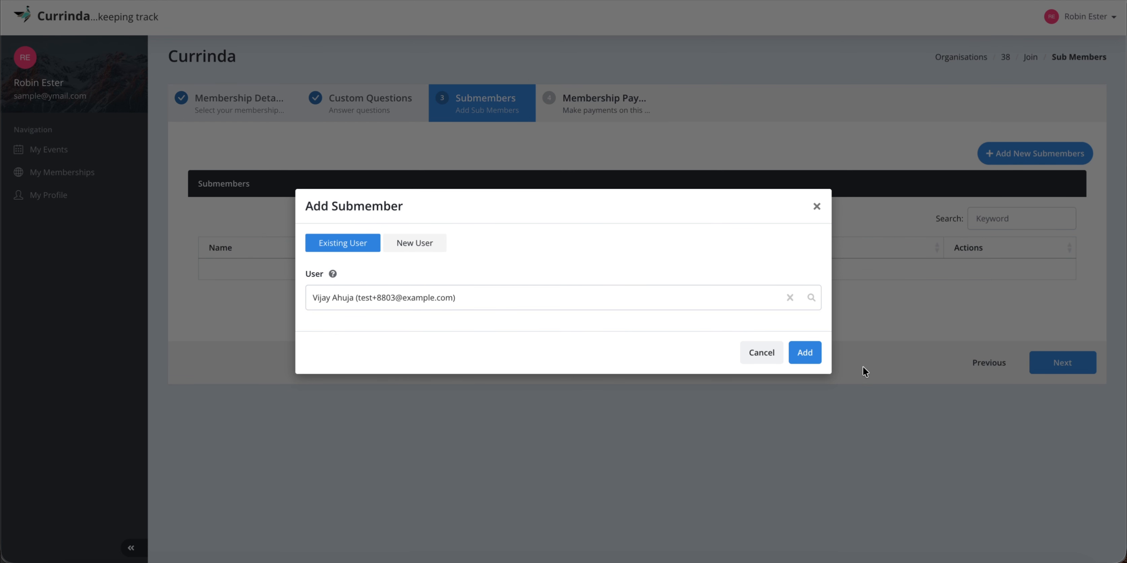
pyautogui.click(804, 354)
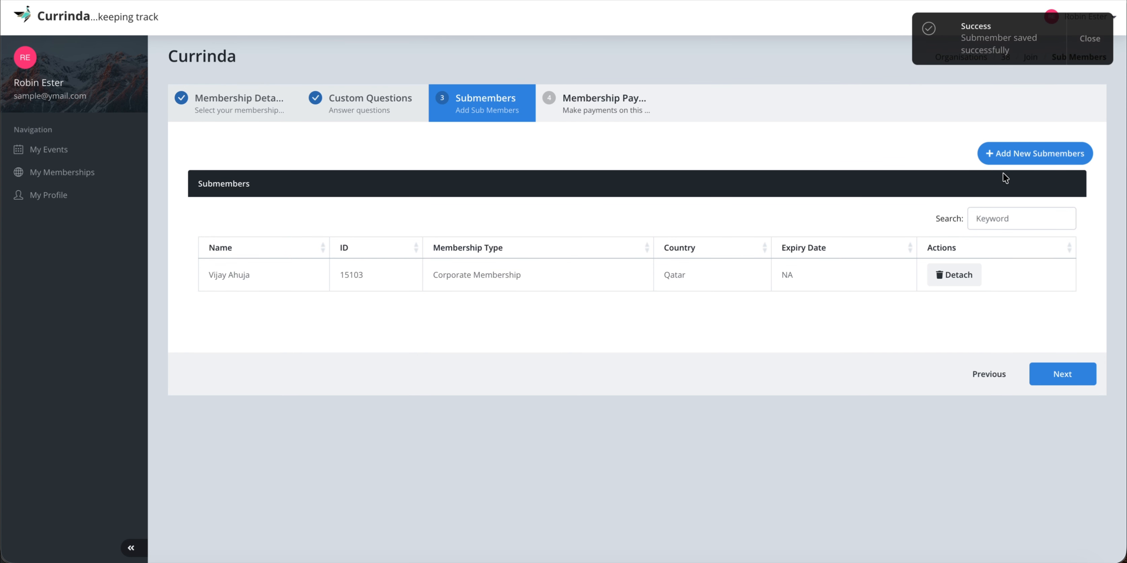
pyautogui.click(1006, 156)
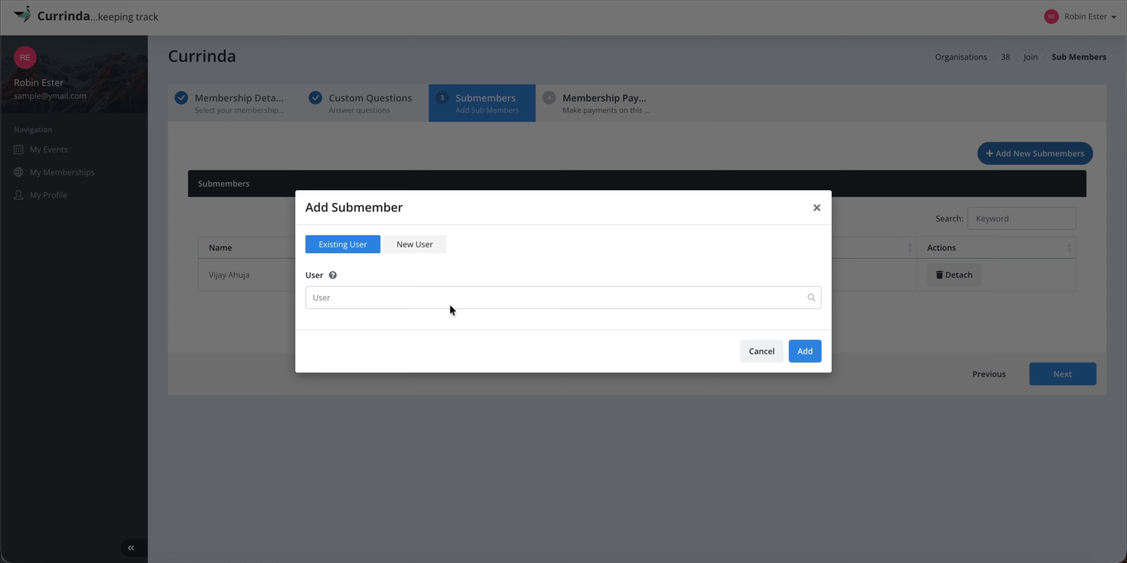
pyautogui.click(403, 298)
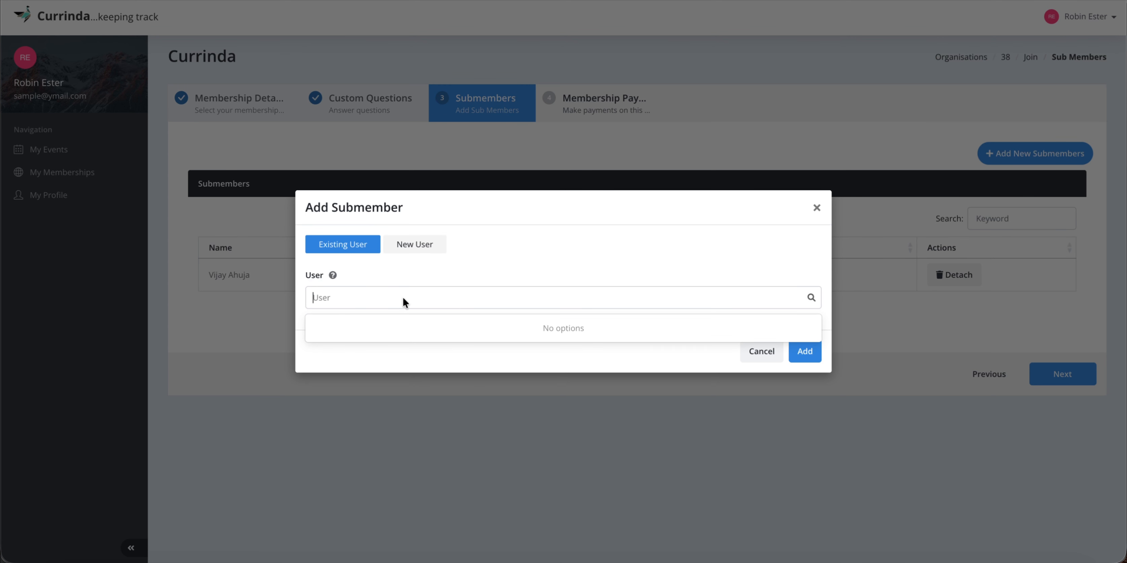
pyautogui.write('john')
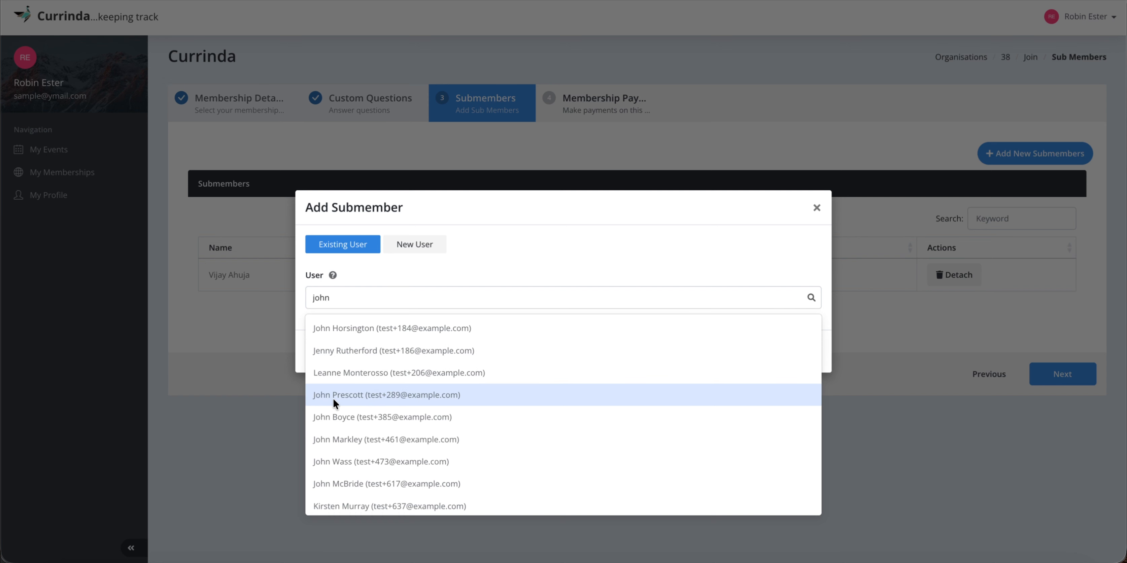
pyautogui.click(355, 400)
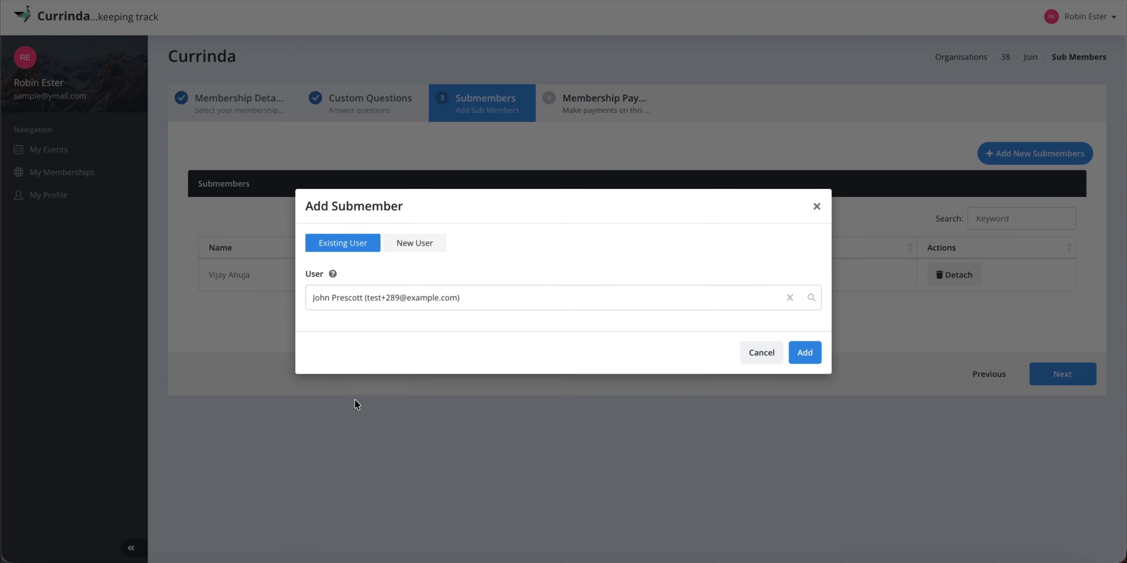
pyautogui.click(814, 350)
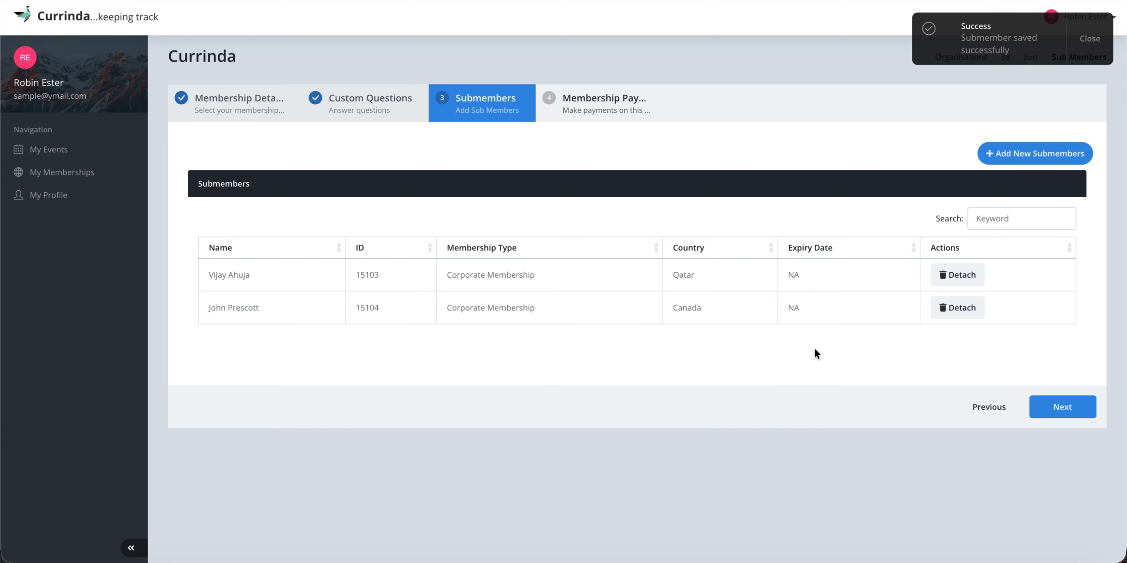
# Add a third existing user, from Australia, as a Corporate Membership submember.
pyautogui.click(989, 157)
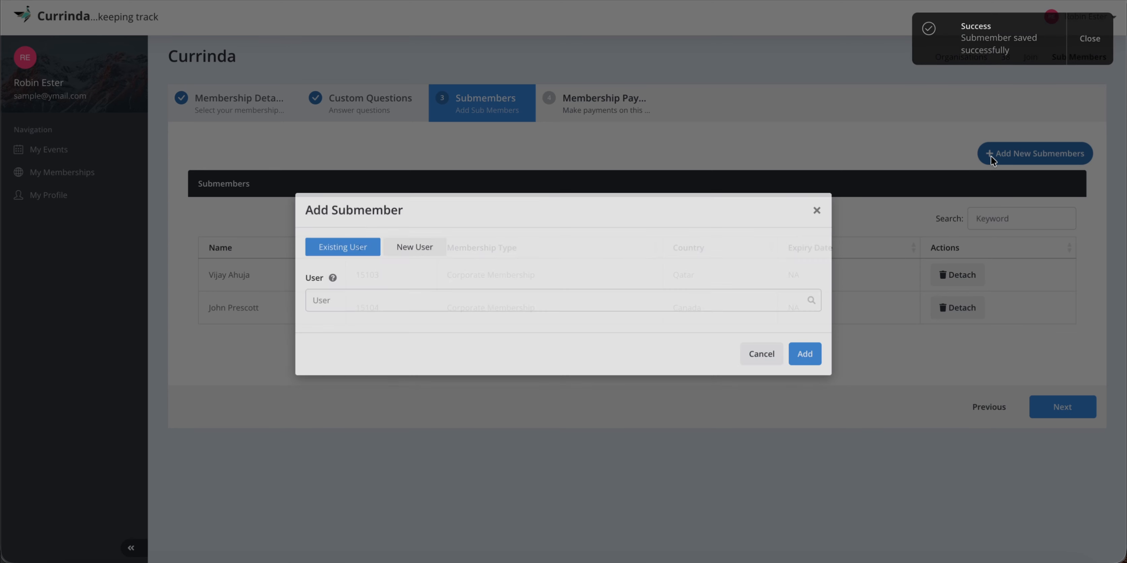
pyautogui.click(452, 296)
pyautogui.click(452, 296)
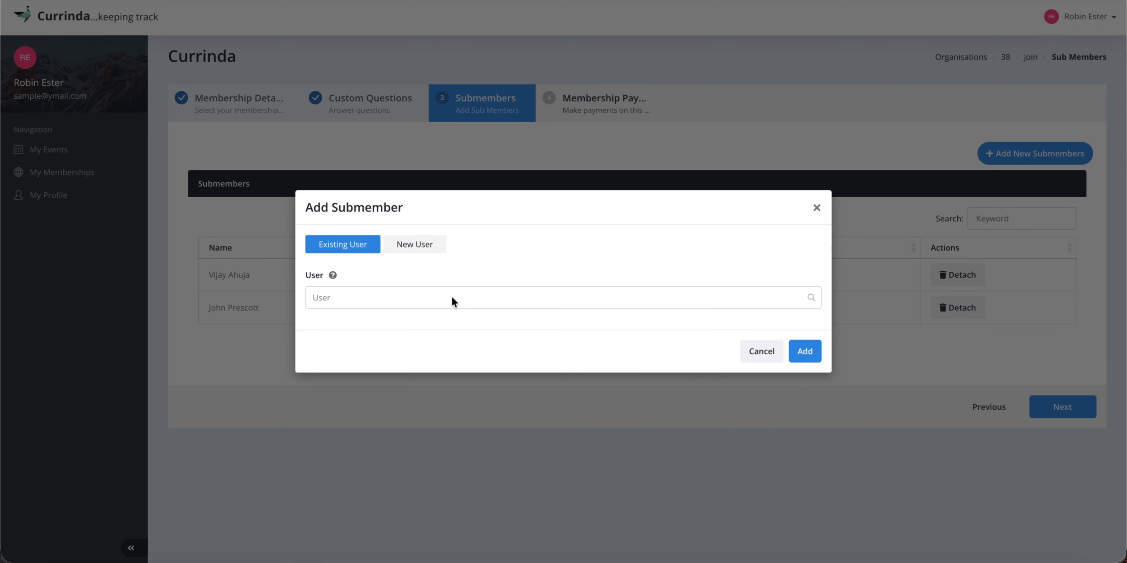
pyautogui.click(452, 296)
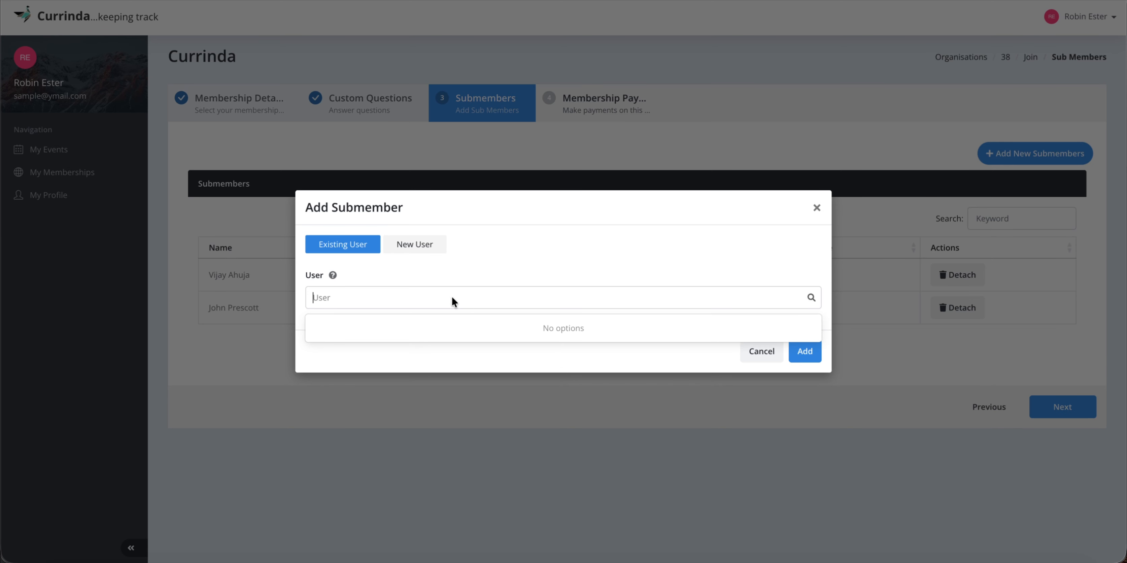
pyautogui.write('tyler')
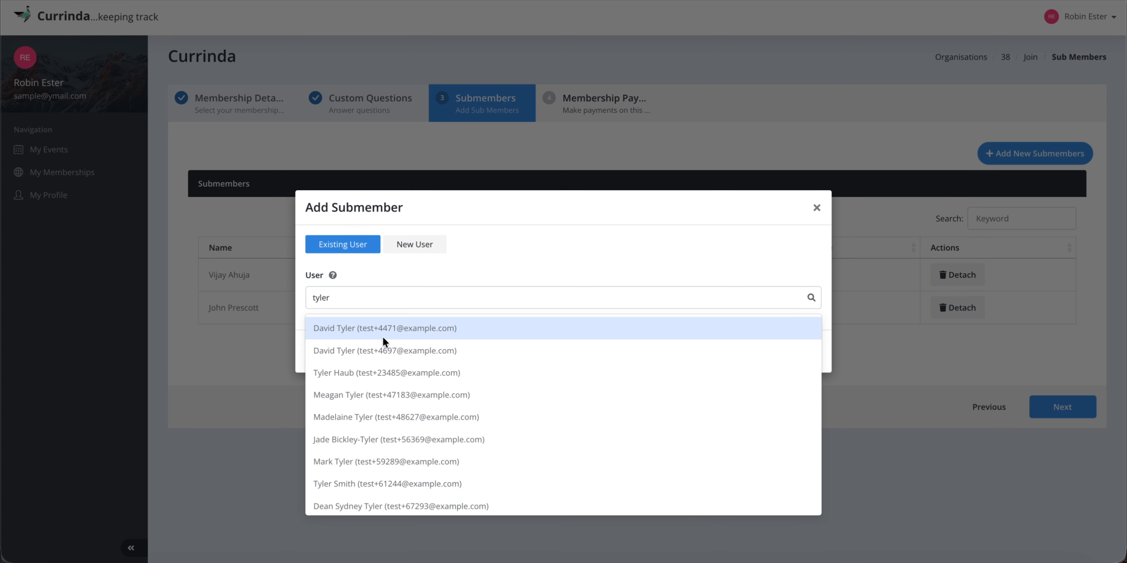
pyautogui.click(380, 351)
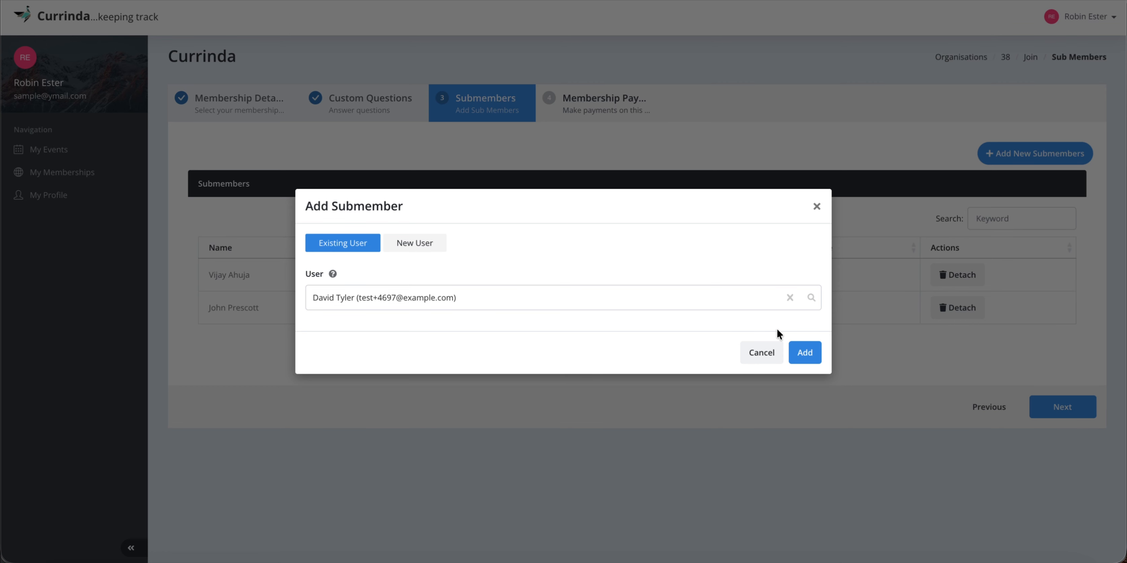
pyautogui.click(806, 352)
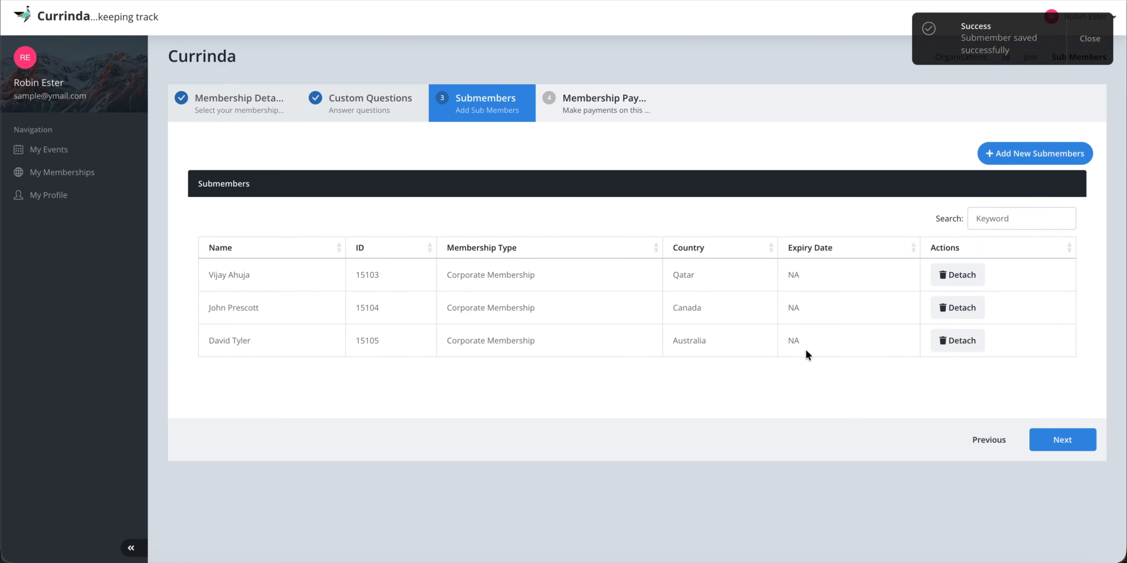
# Try adding the first user matching 'p', then close the form after the child-limit error.
pyautogui.click(1014, 158)
pyautogui.click(450, 301)
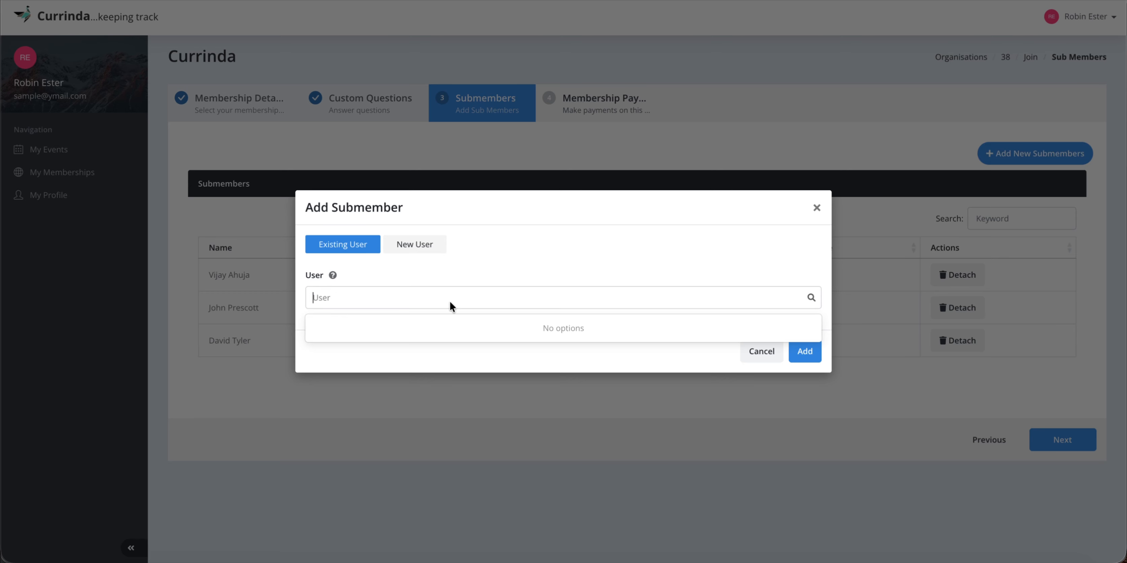
pyautogui.click(450, 302)
pyautogui.click(450, 301)
pyautogui.write('p')
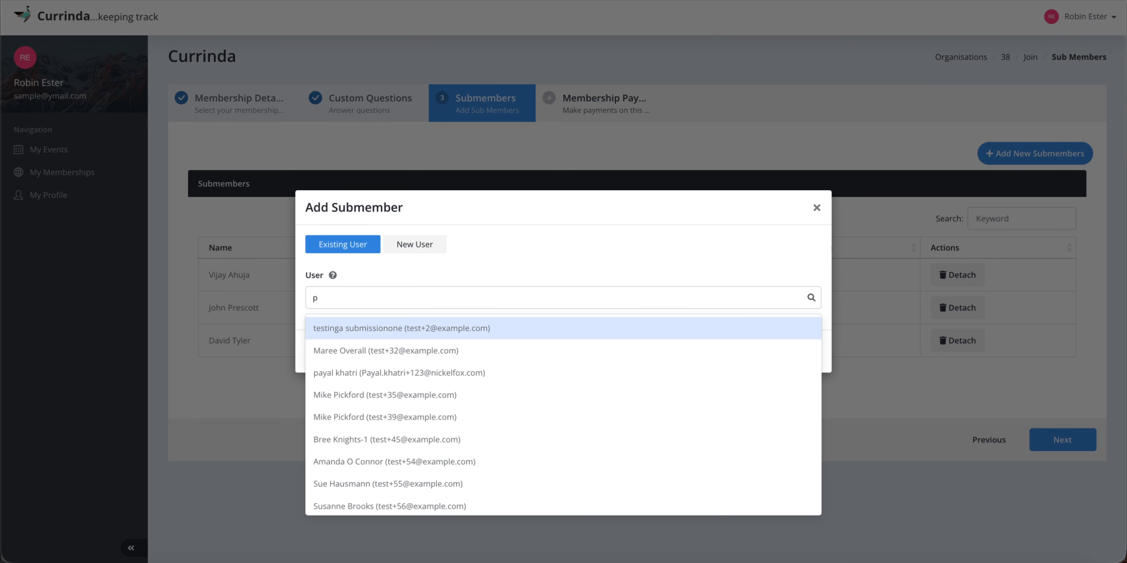
pyautogui.click(434, 330)
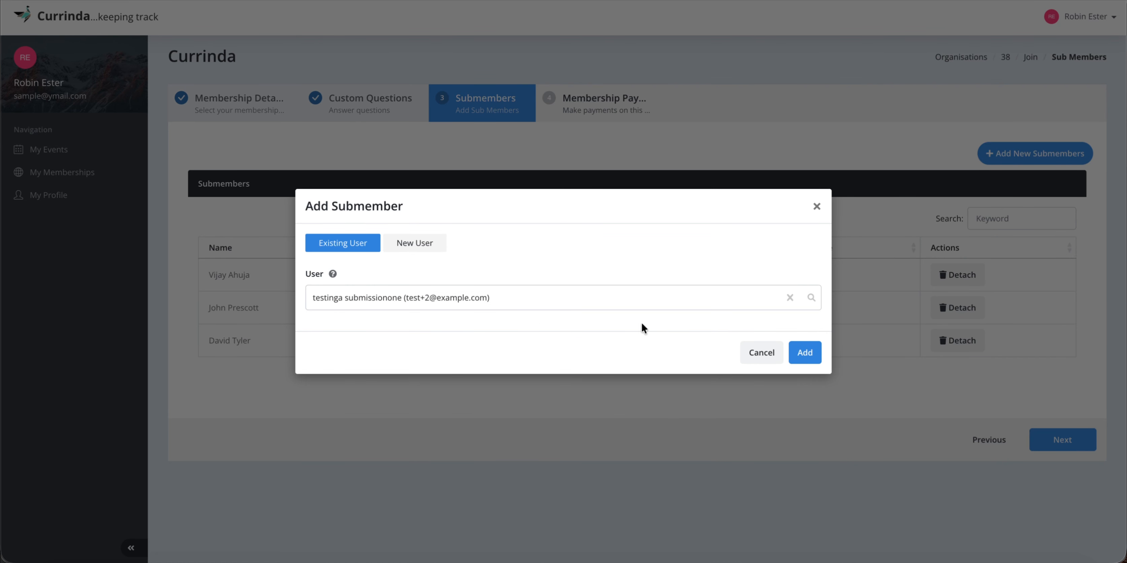
pyautogui.click(795, 349)
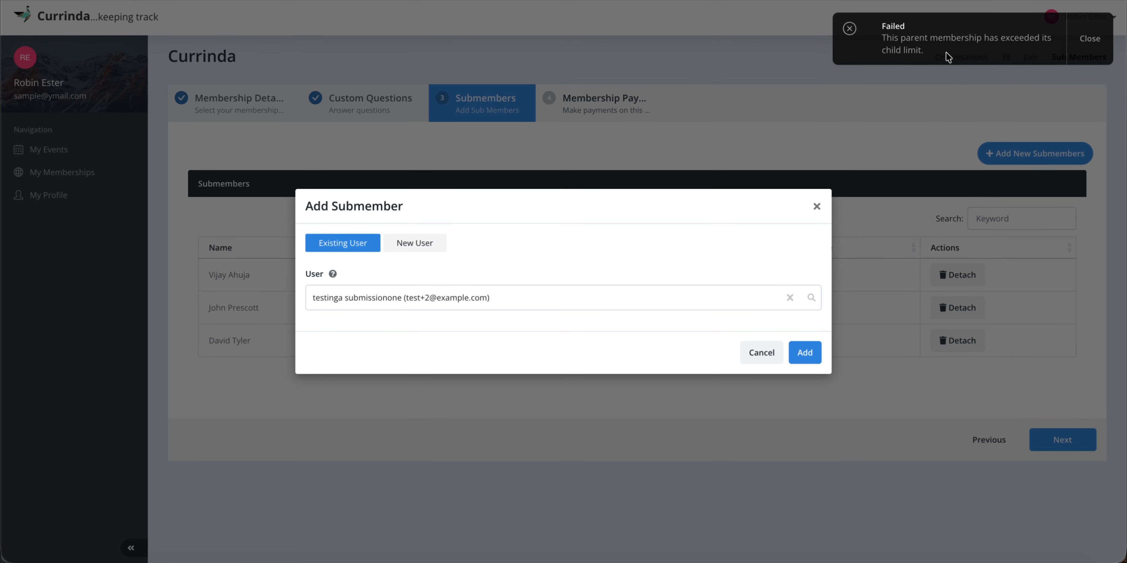
pyautogui.click(815, 208)
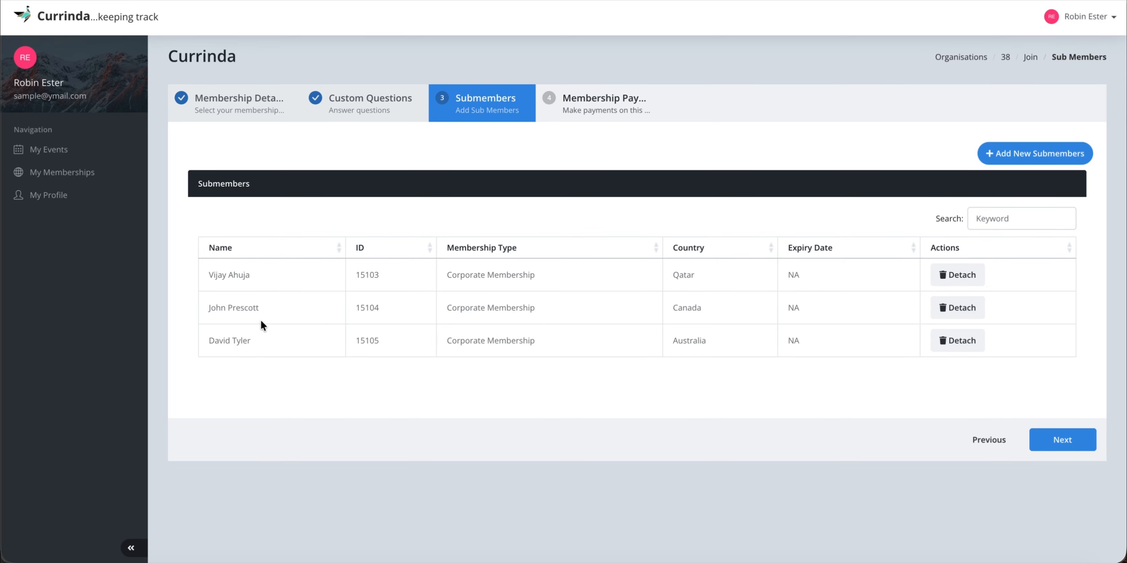
# Select all outstanding invoice items and pay the $100.00 by Direct Deposit.
pyautogui.click(1068, 435)
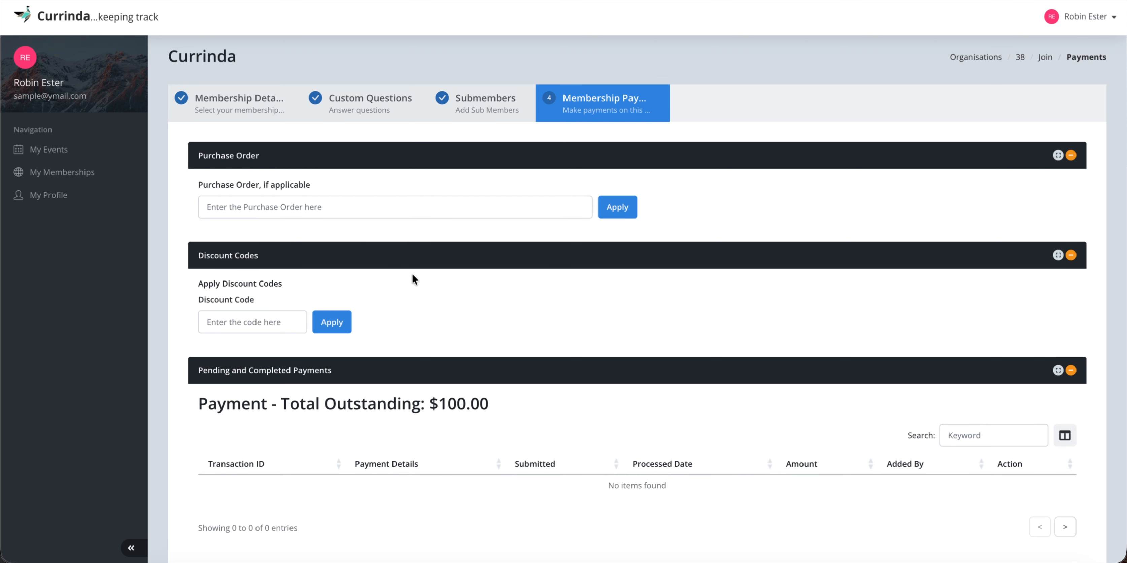
pyautogui.scroll(-1, 417, 281)
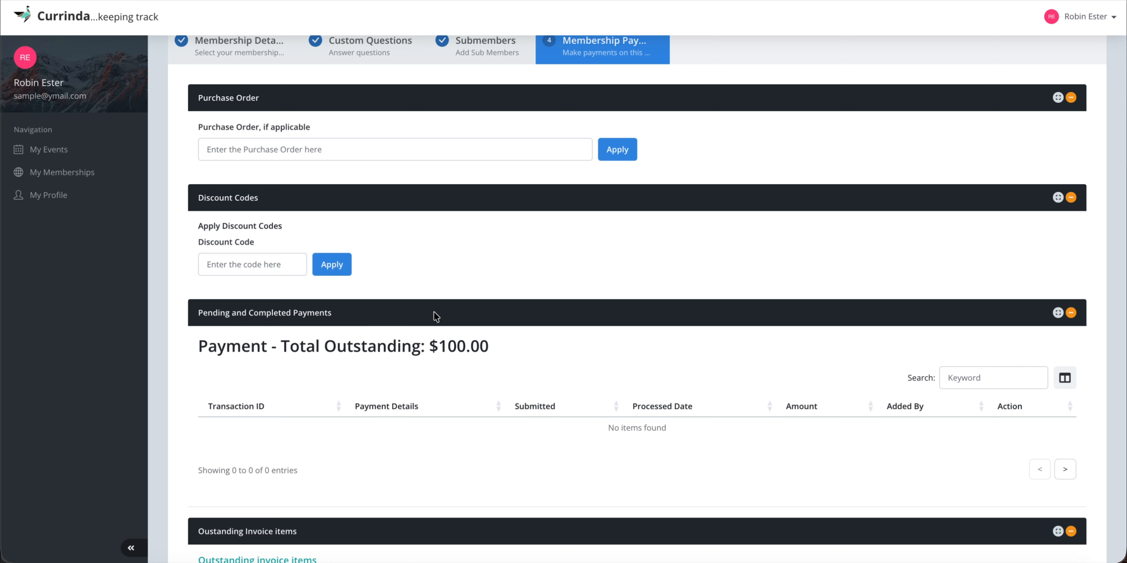
pyautogui.scroll(-5, 434, 312)
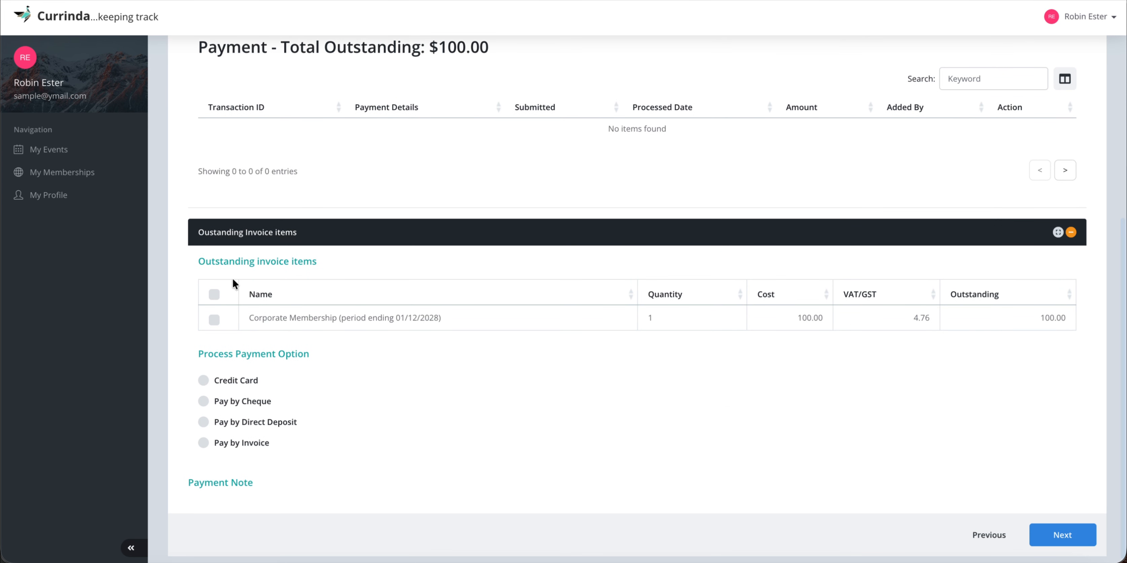
pyautogui.click(215, 294)
pyautogui.scroll(-1, 380, 385)
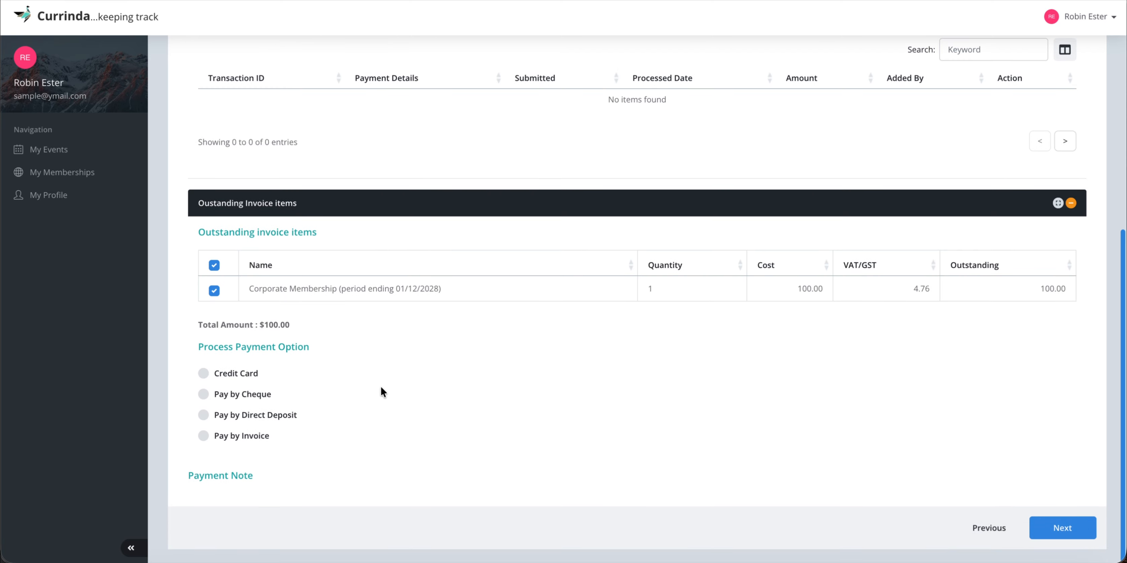
pyautogui.click(202, 417)
pyautogui.scroll(-1, 408, 373)
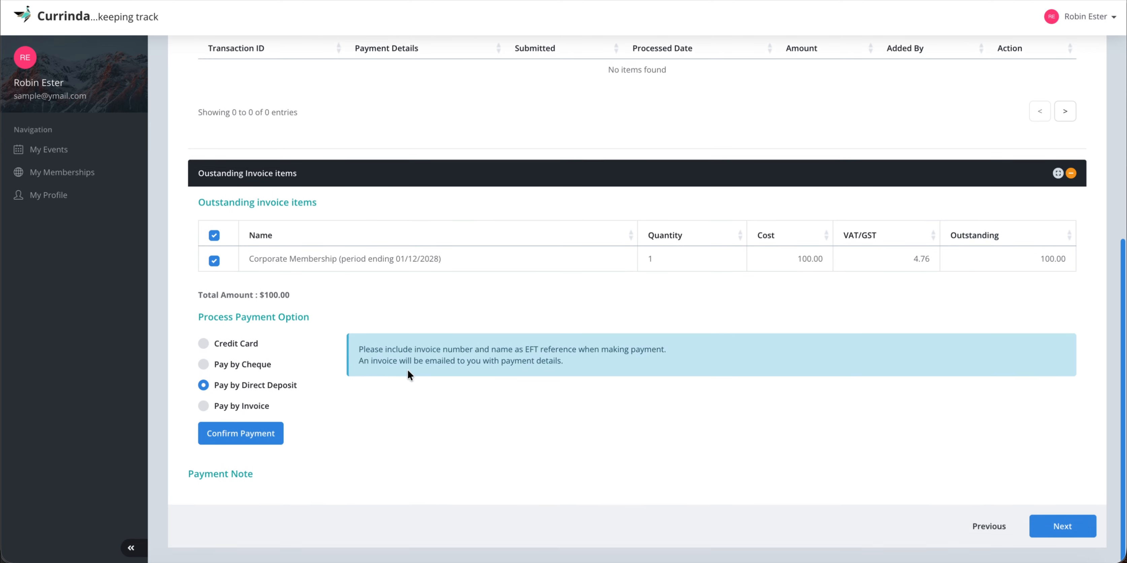
pyautogui.click(244, 438)
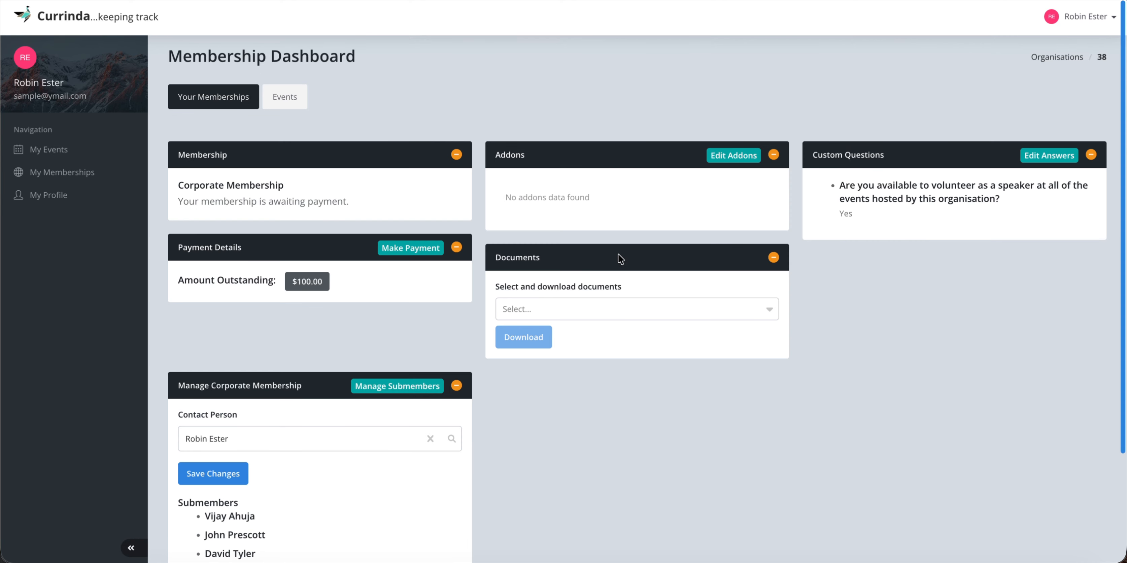
# Check the Documents list showing Full Invoice and Outstanding, closing it without choosing.
pyautogui.scroll(-1, 592, 334)
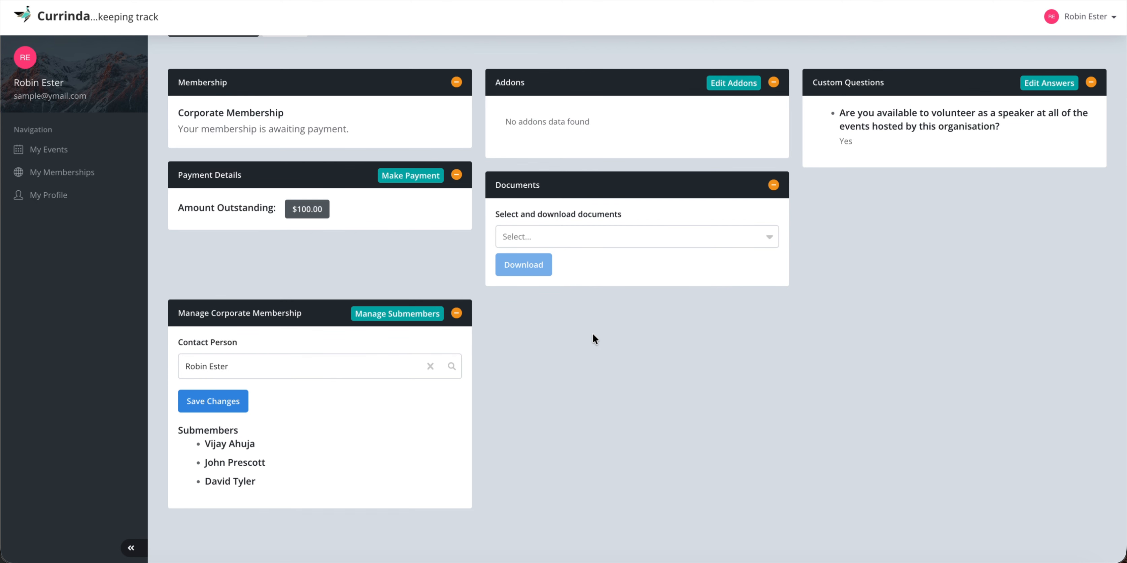
pyautogui.click(586, 237)
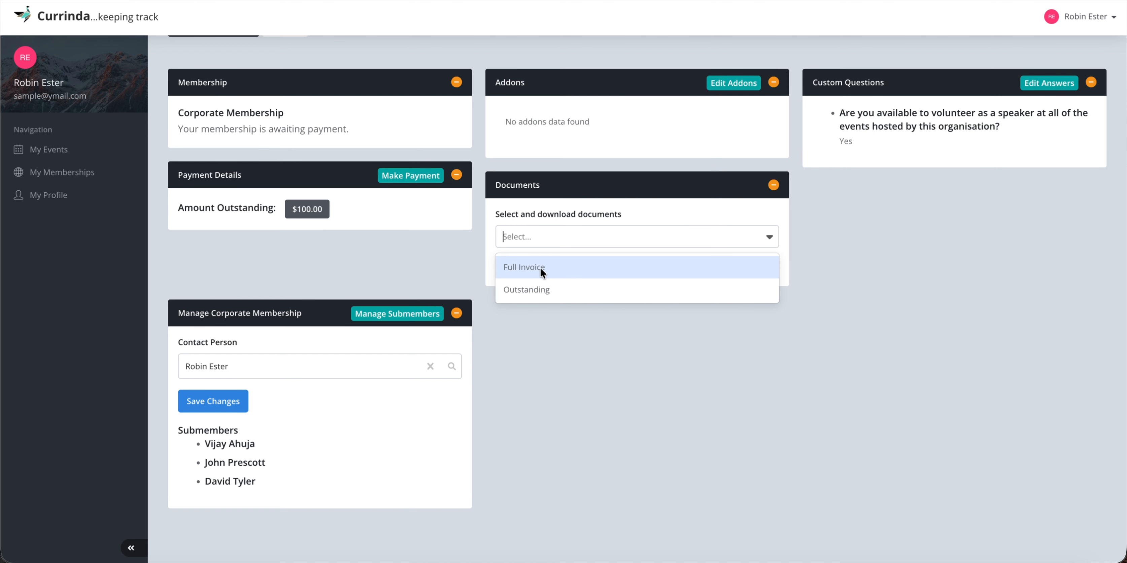
pyautogui.click(529, 331)
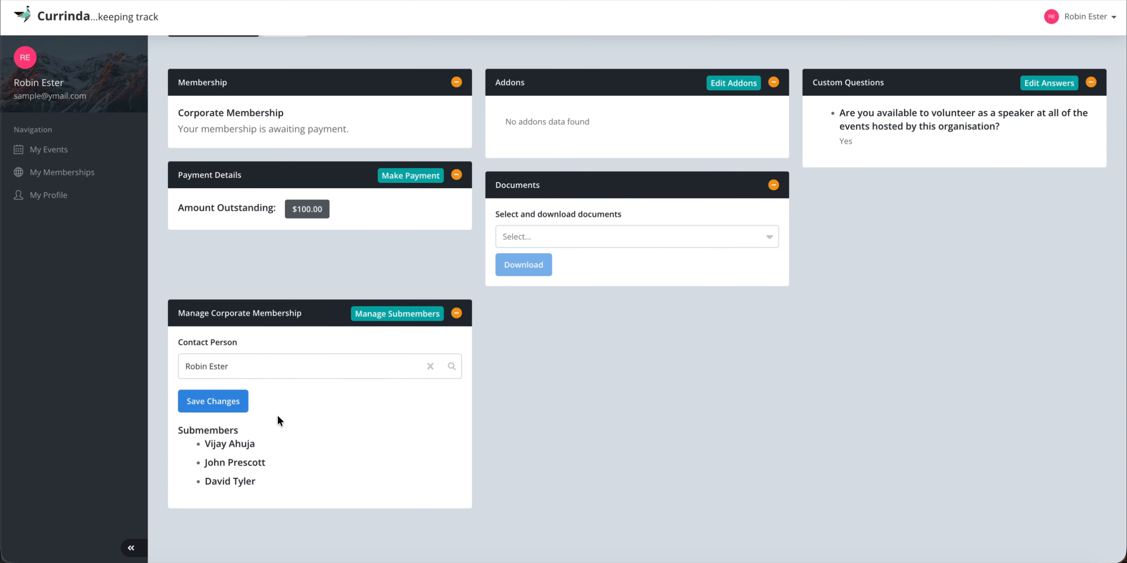
pyautogui.click(303, 369)
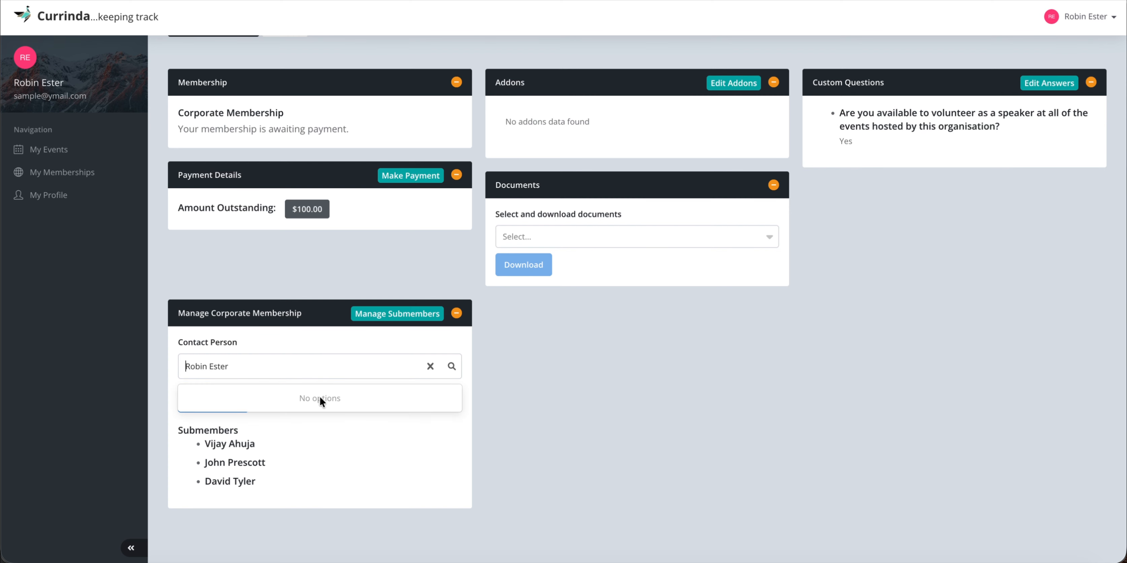
pyautogui.click(352, 471)
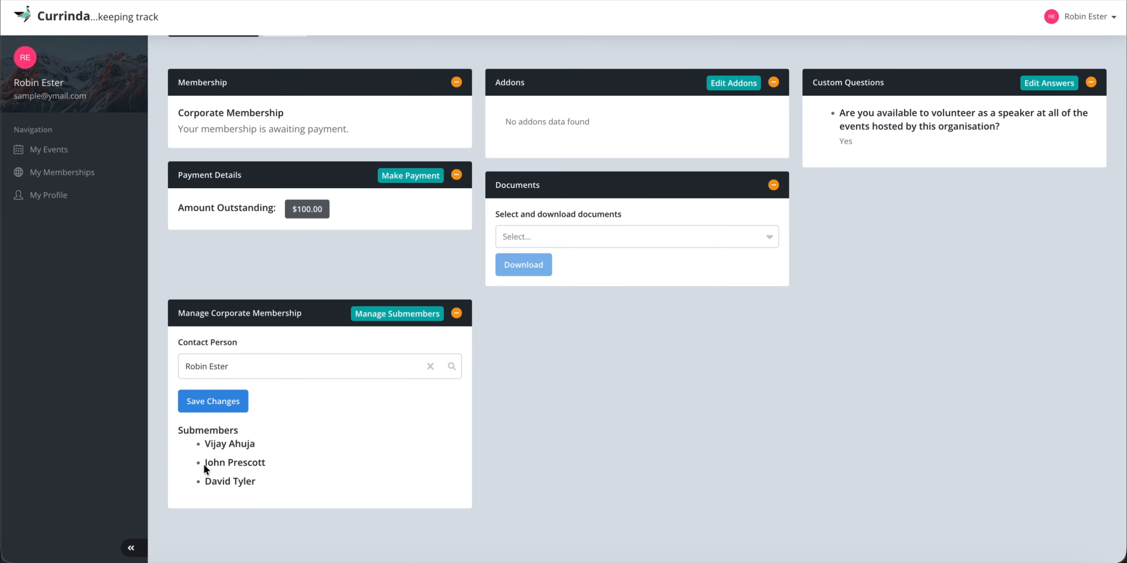
pyautogui.click(289, 464)
pyautogui.click(266, 363)
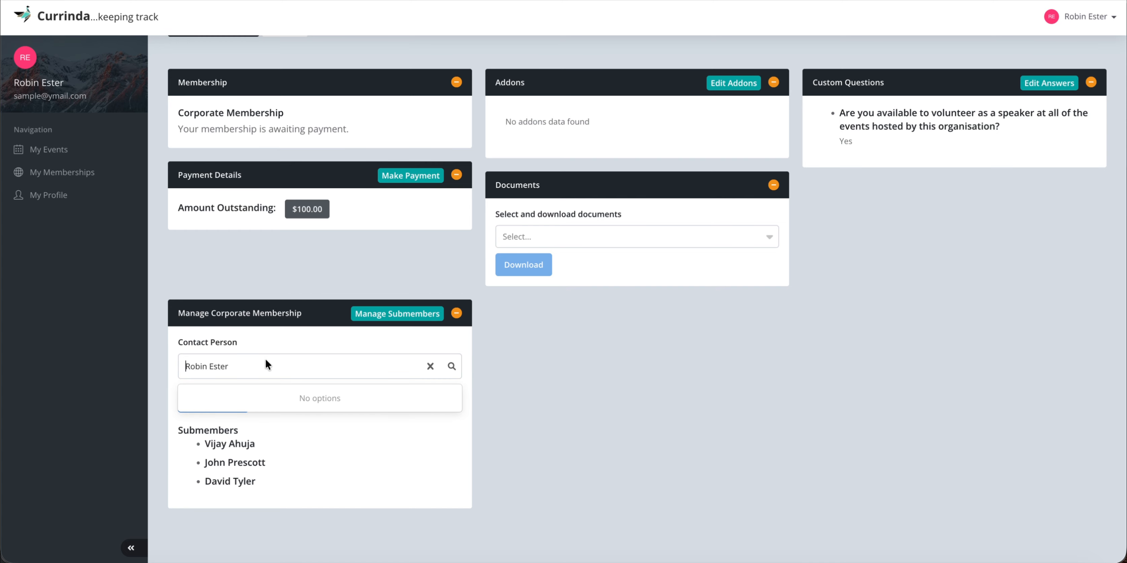
pyautogui.write('john')
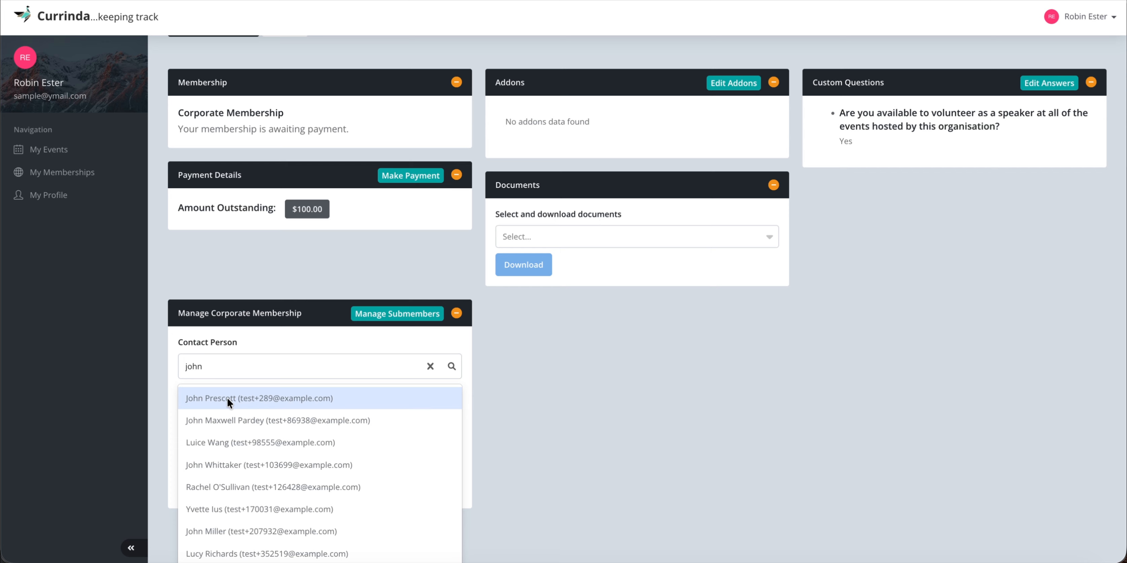
pyautogui.click(509, 345)
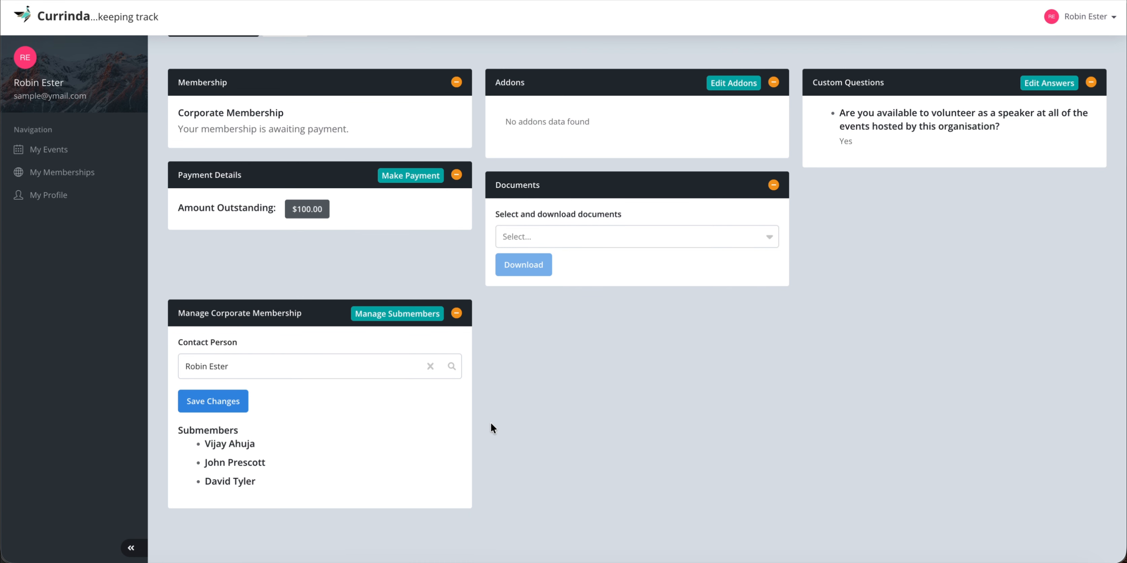
pyautogui.scroll(2, 491, 425)
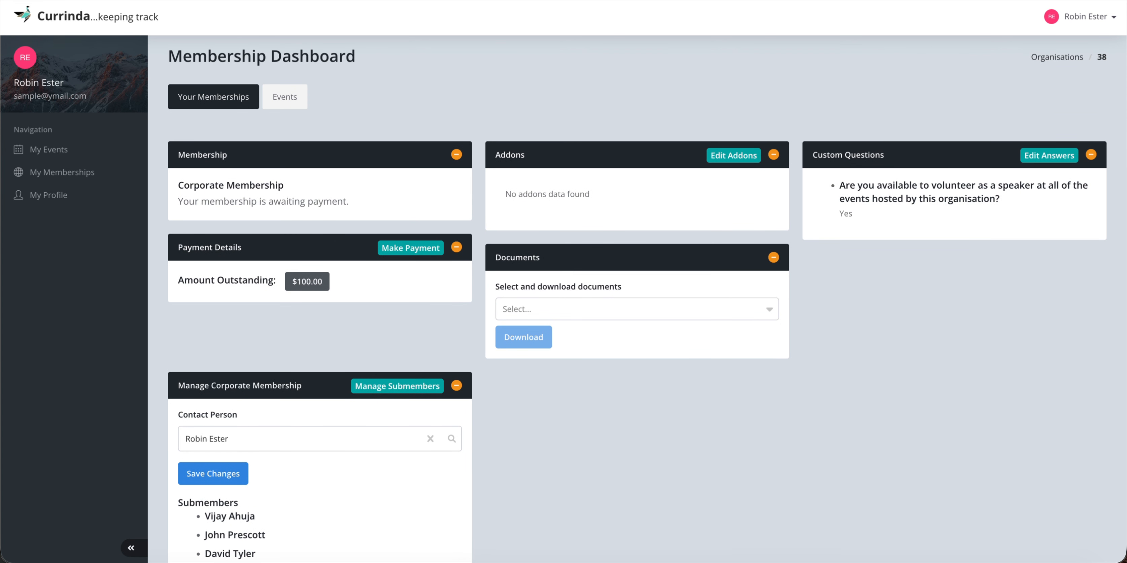
pyautogui.rightClick(384, 560)
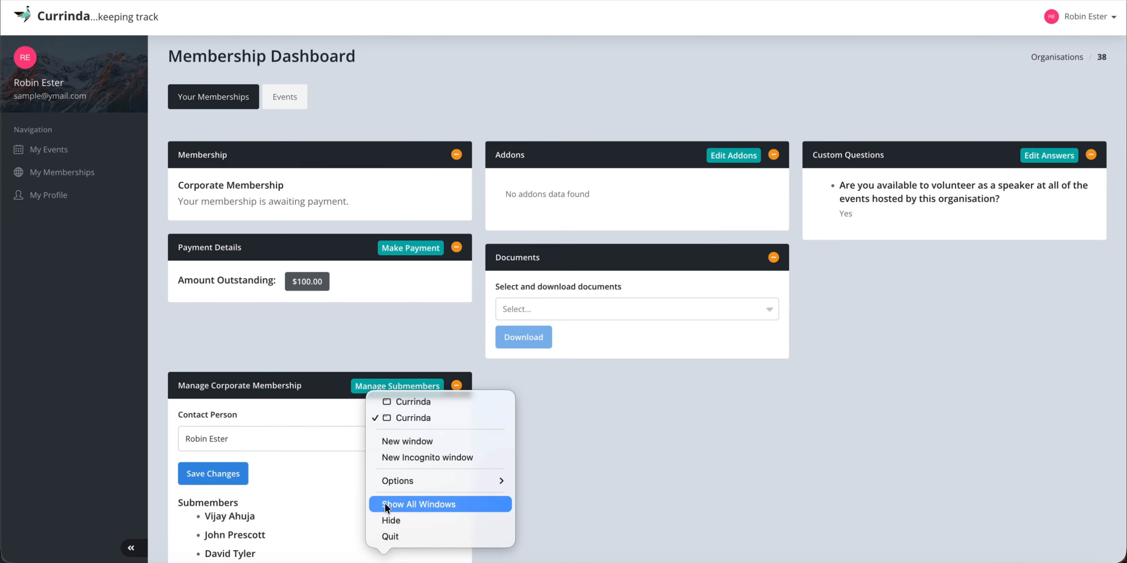
# Switch to the admin Currinda window and open the organisation's Members list.
pyautogui.click(391, 402)
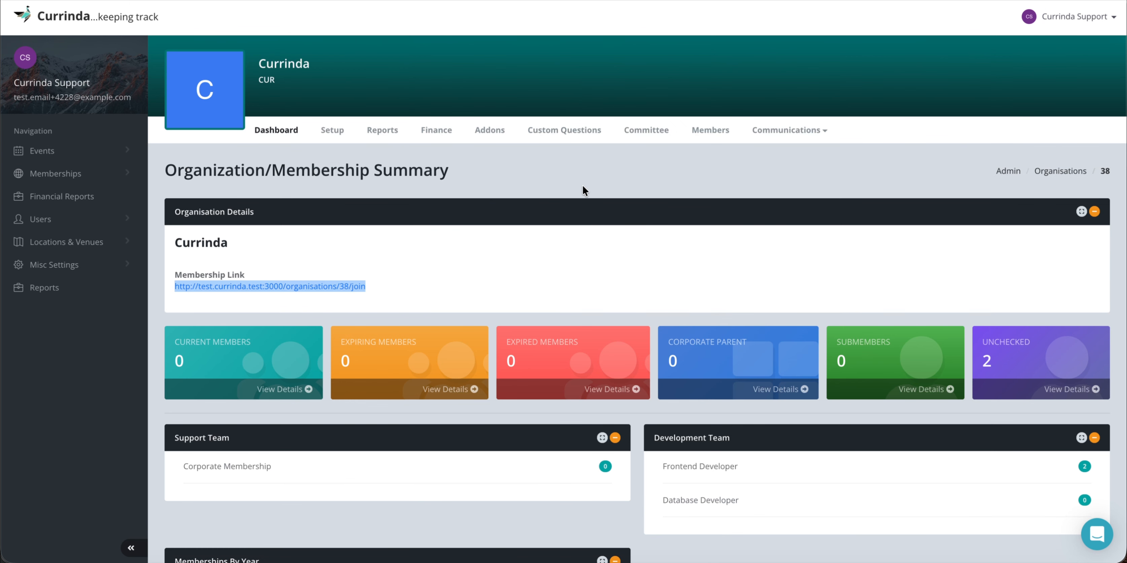
pyautogui.click(713, 129)
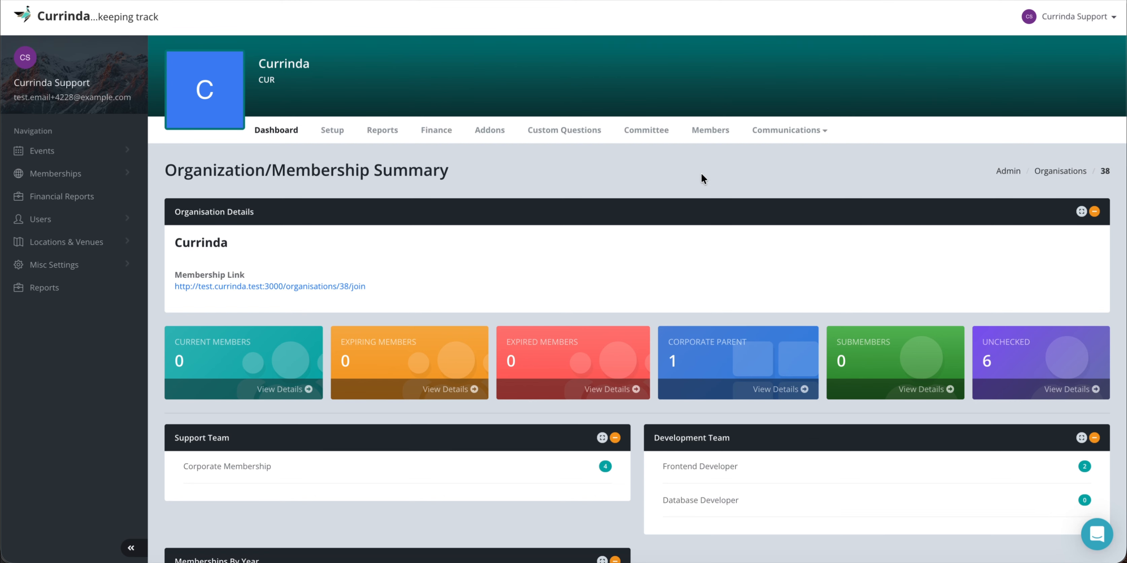
pyautogui.click(711, 130)
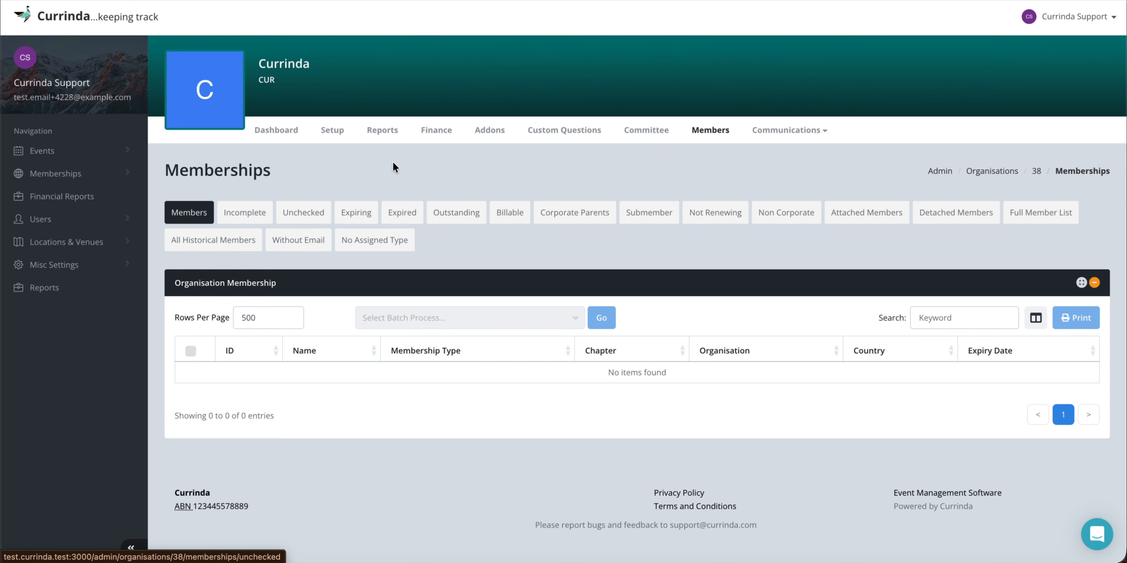
pyautogui.rightClick(431, 131)
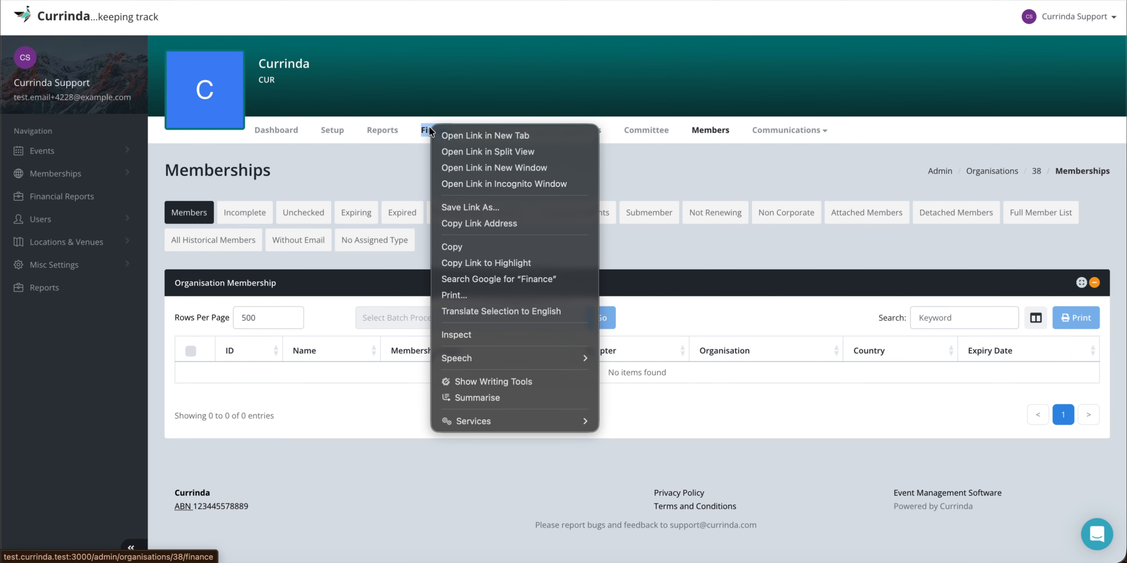
pyautogui.click(457, 137)
pyautogui.hotkey('ctrl', 'Tab')
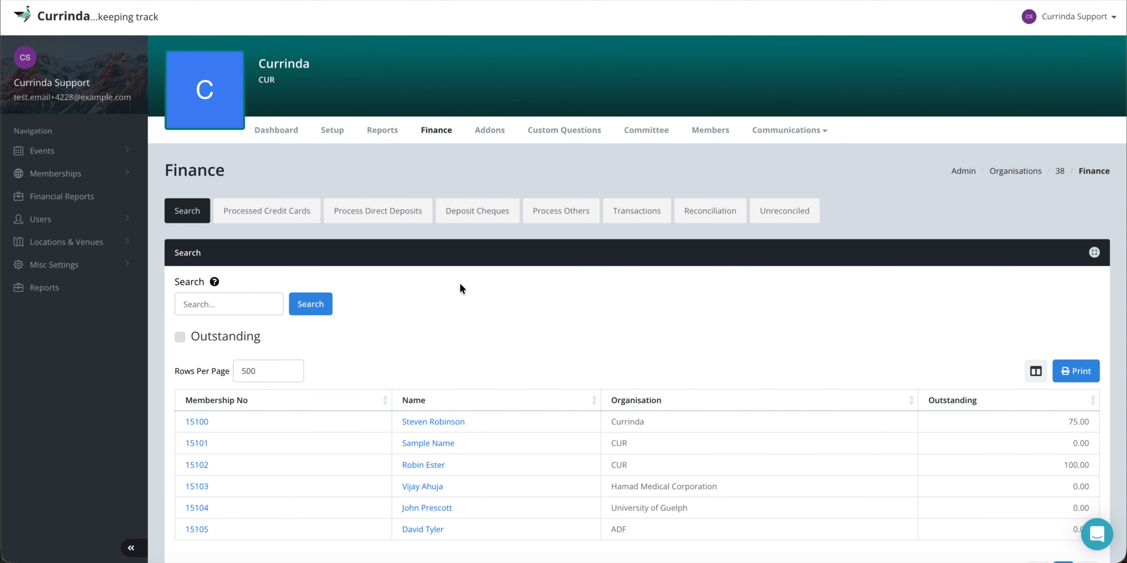
pyautogui.click(391, 211)
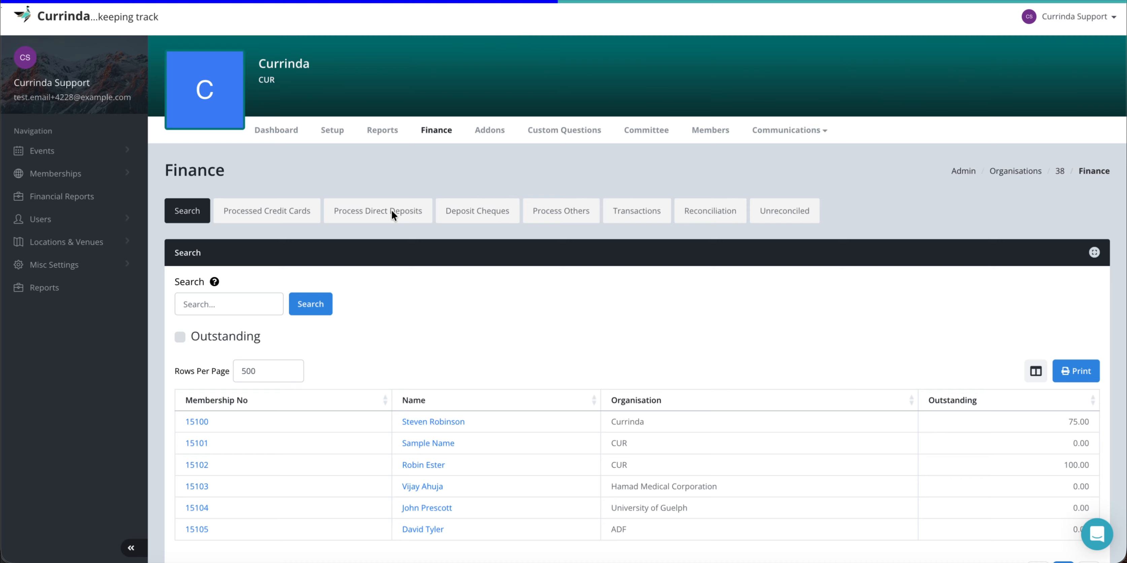
pyautogui.scroll(-3, 433, 297)
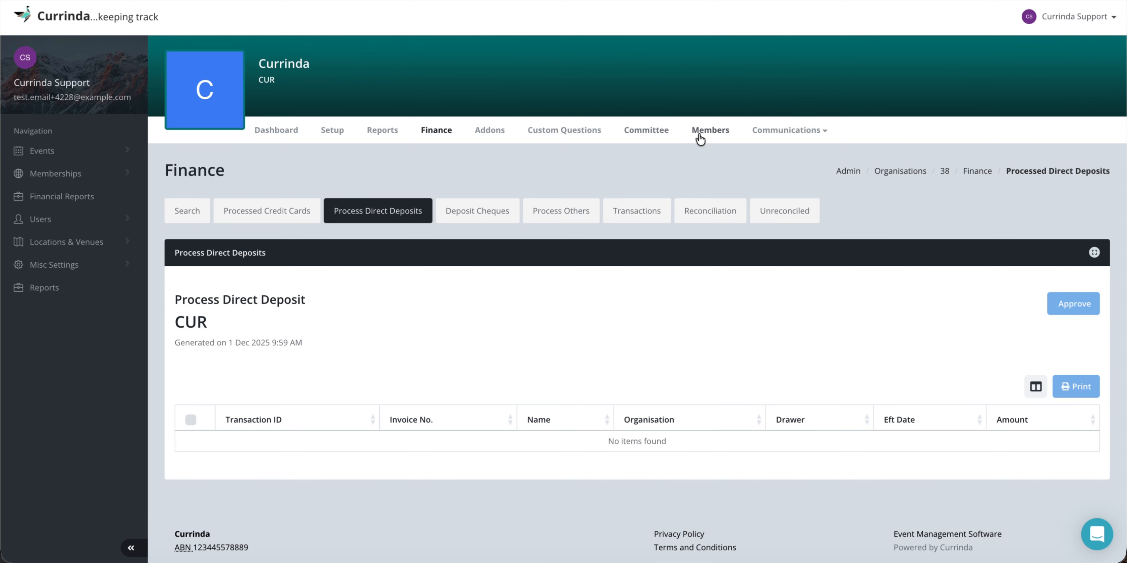
pyautogui.click(717, 131)
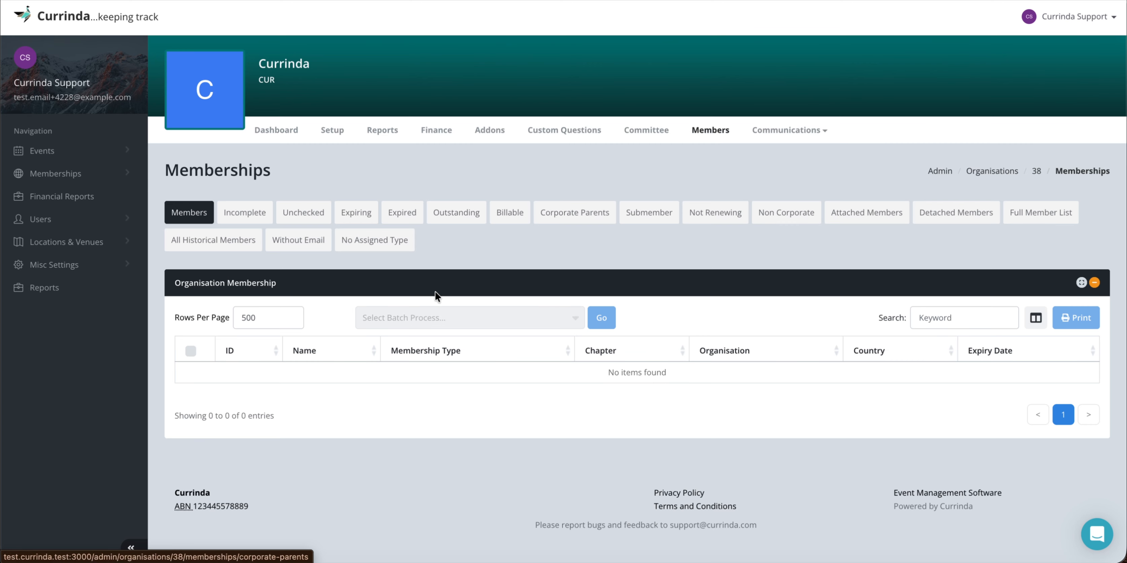
# Save the unchecked Nickelfox membership as Complete and Checked, then return to the organisation summary.
pyautogui.click(307, 214)
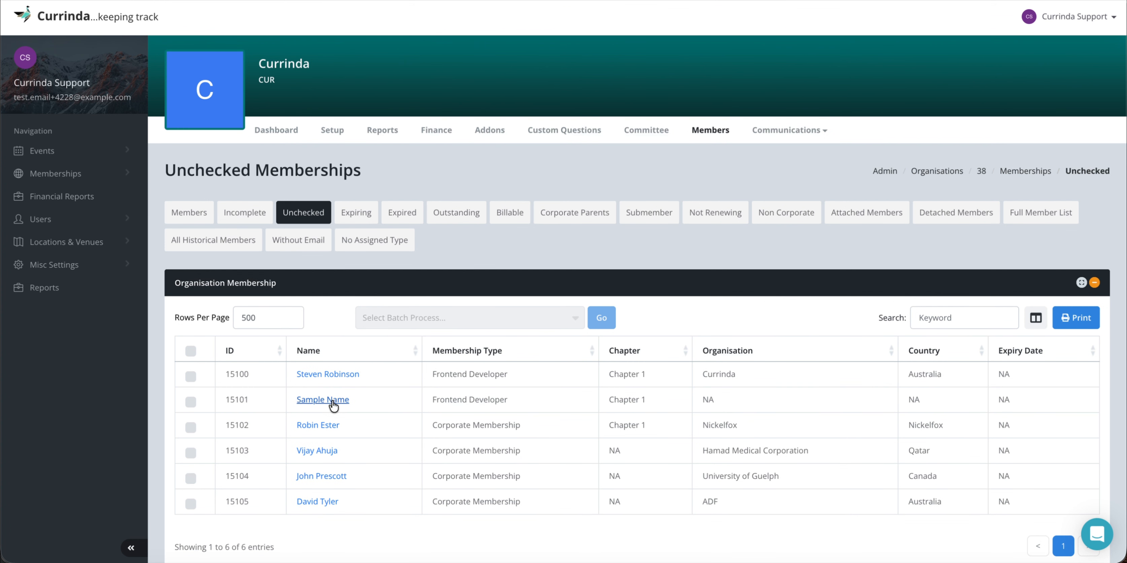
pyautogui.click(309, 425)
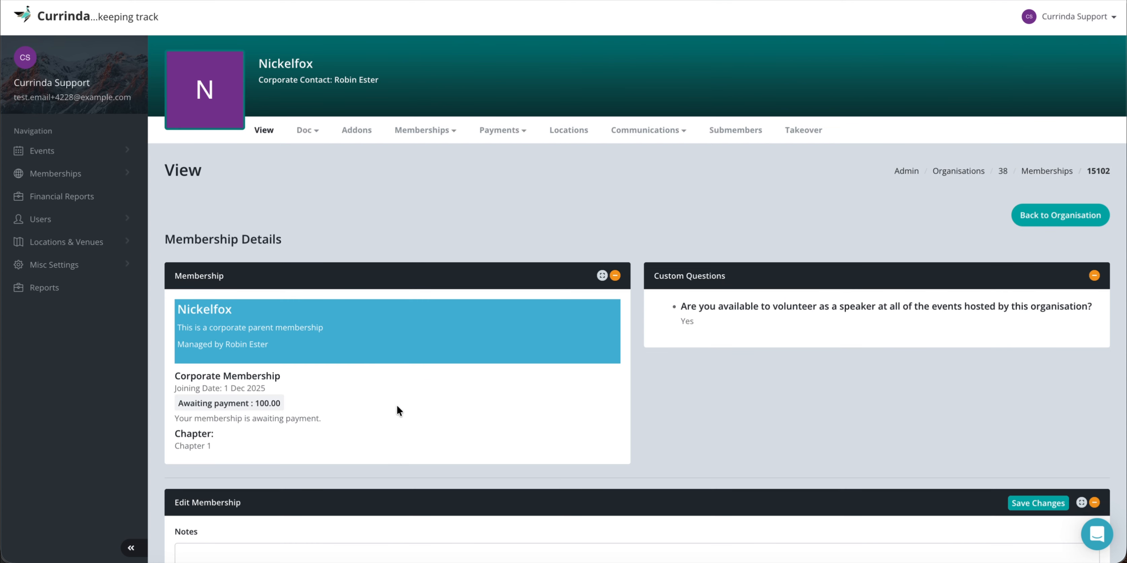
pyautogui.scroll(-6, 390, 409)
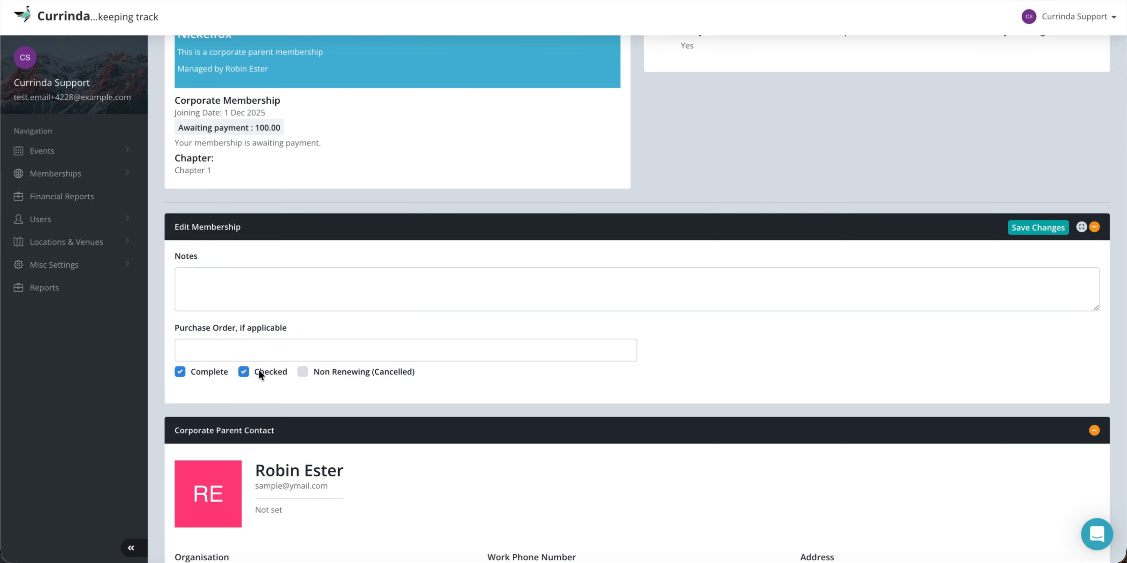
pyautogui.click(1034, 228)
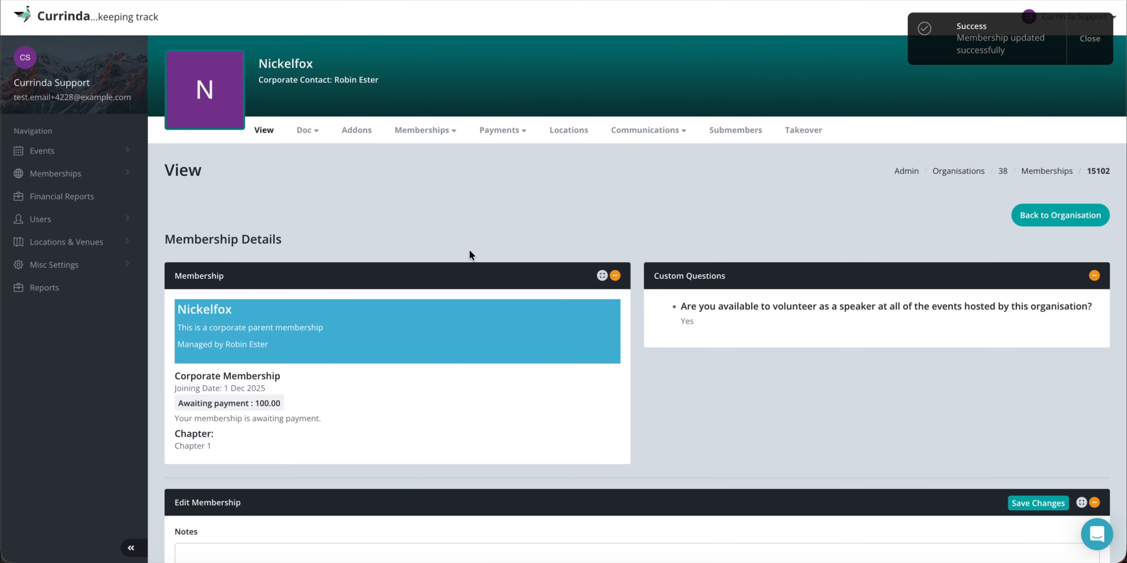
pyautogui.click(1003, 172)
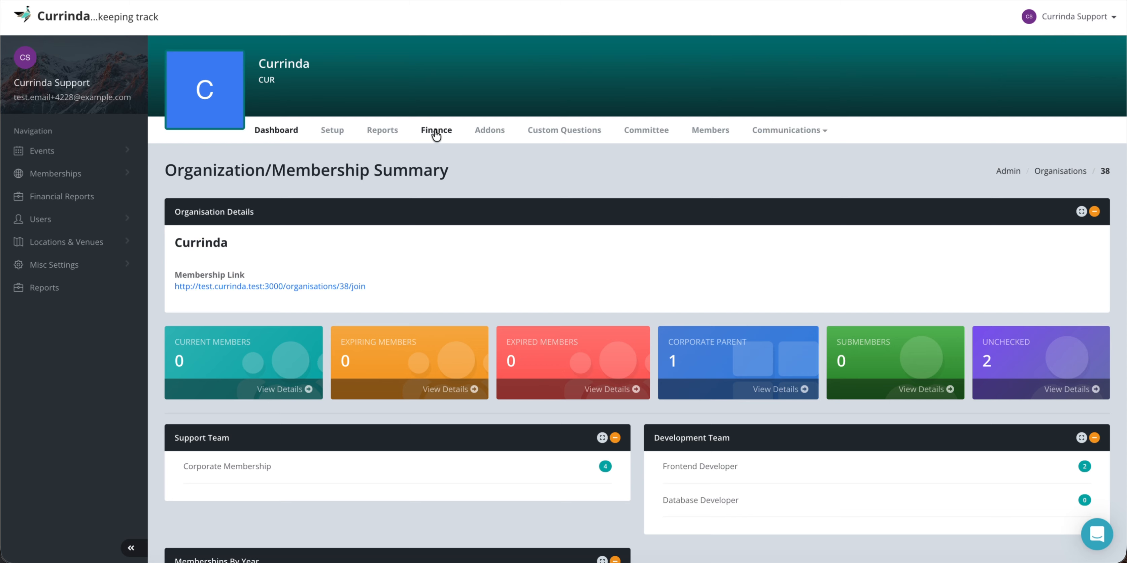
# Approve the pending $100.00 direct deposit with the drawer's name and EFT date 01/12/2025.
pyautogui.click(436, 132)
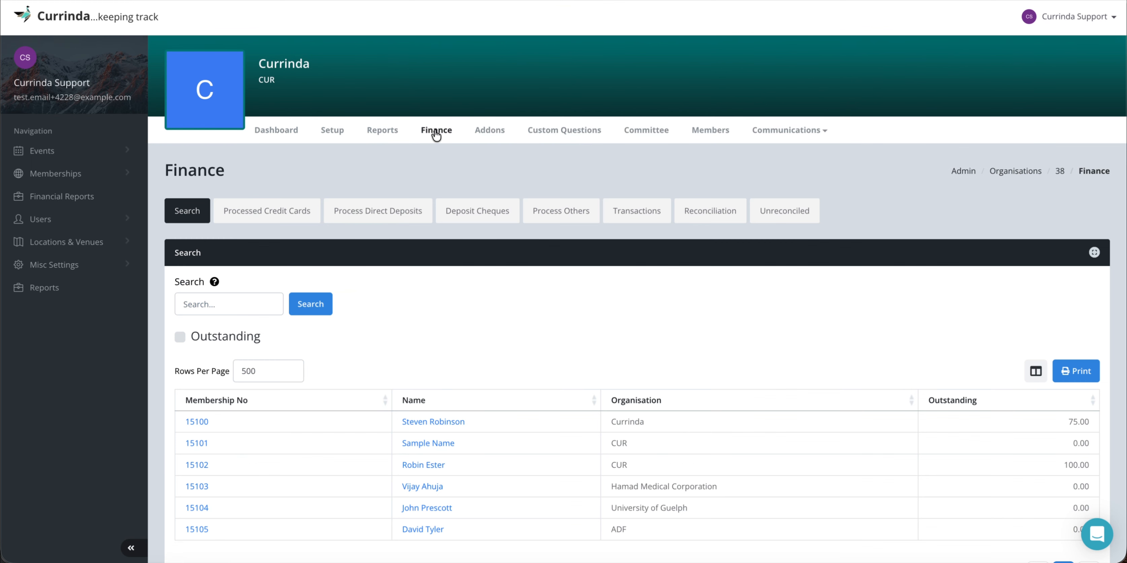
pyautogui.click(384, 211)
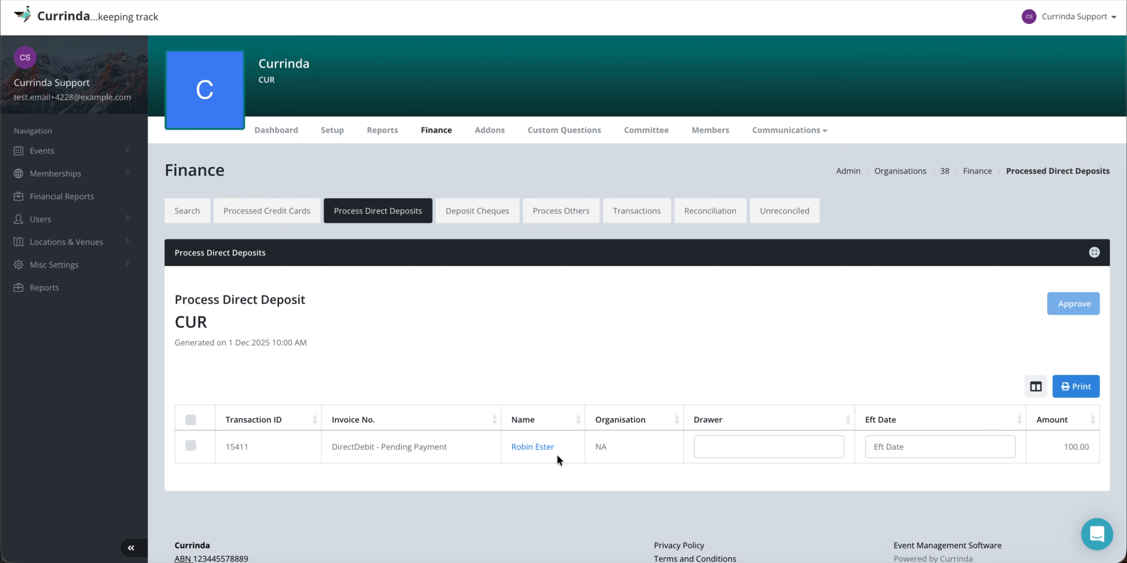
pyautogui.click(190, 445)
pyautogui.click(752, 443)
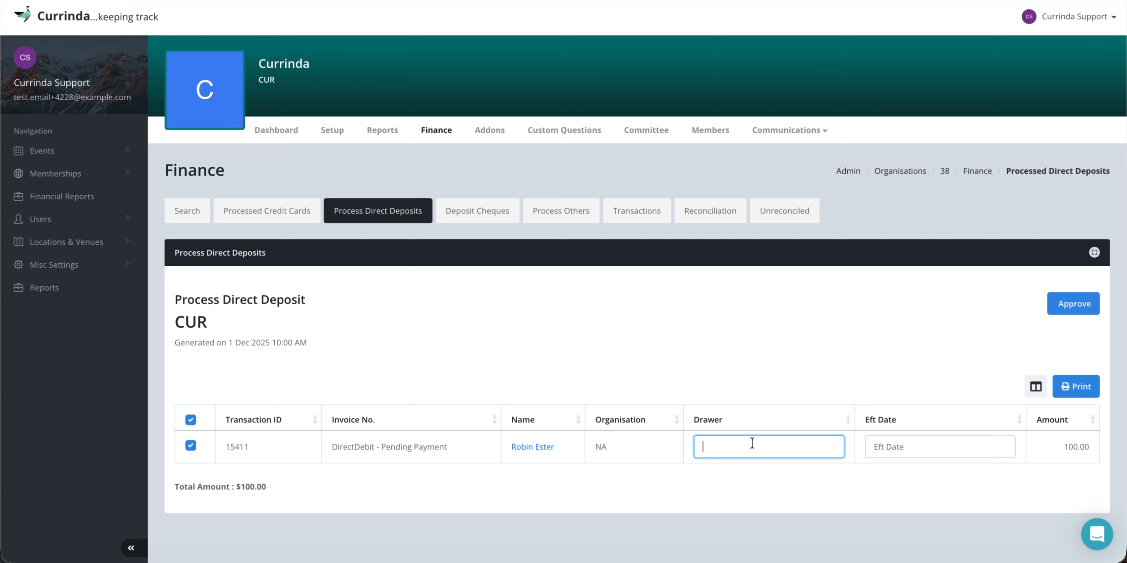
pyautogui.write('Basit')
pyautogui.click(914, 446)
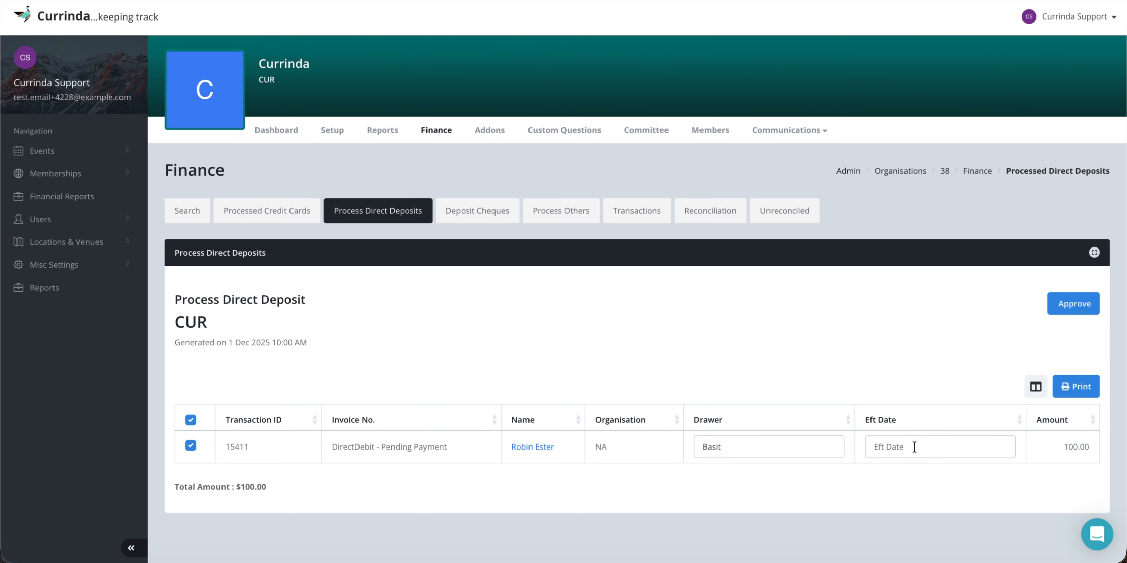
pyautogui.click(914, 447)
pyautogui.click(880, 321)
pyautogui.click(1069, 306)
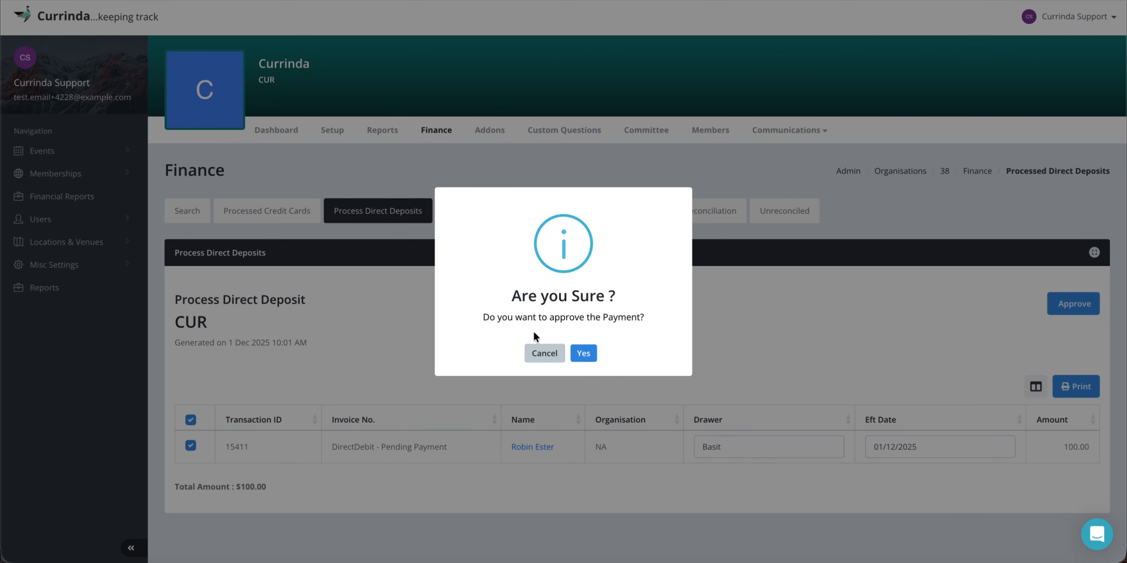
pyautogui.click(583, 353)
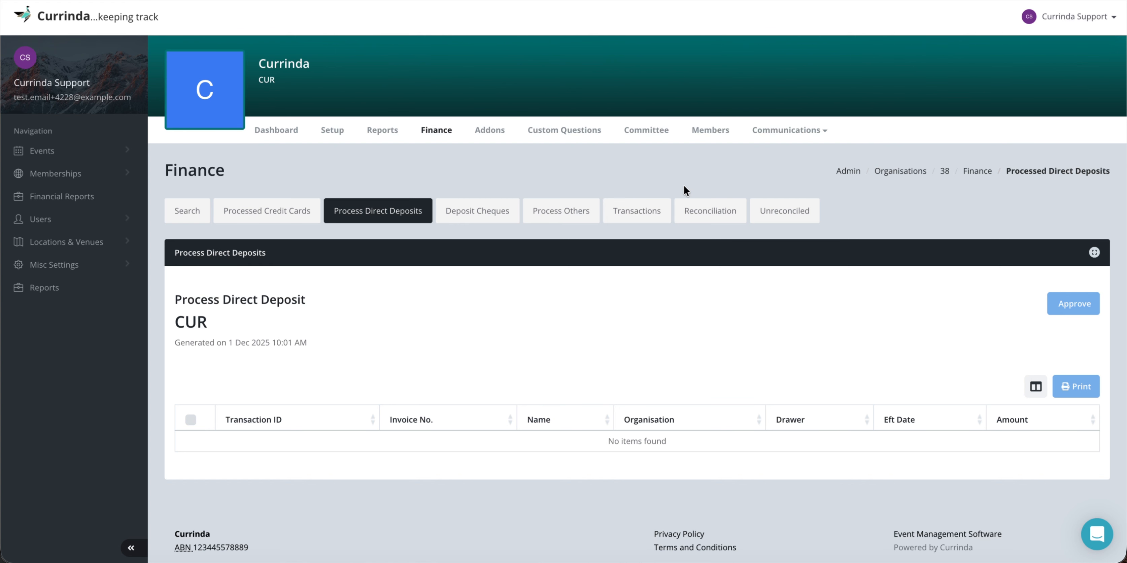
# Open the Nickelfox membership record from the organisation's Members list.
pyautogui.click(712, 132)
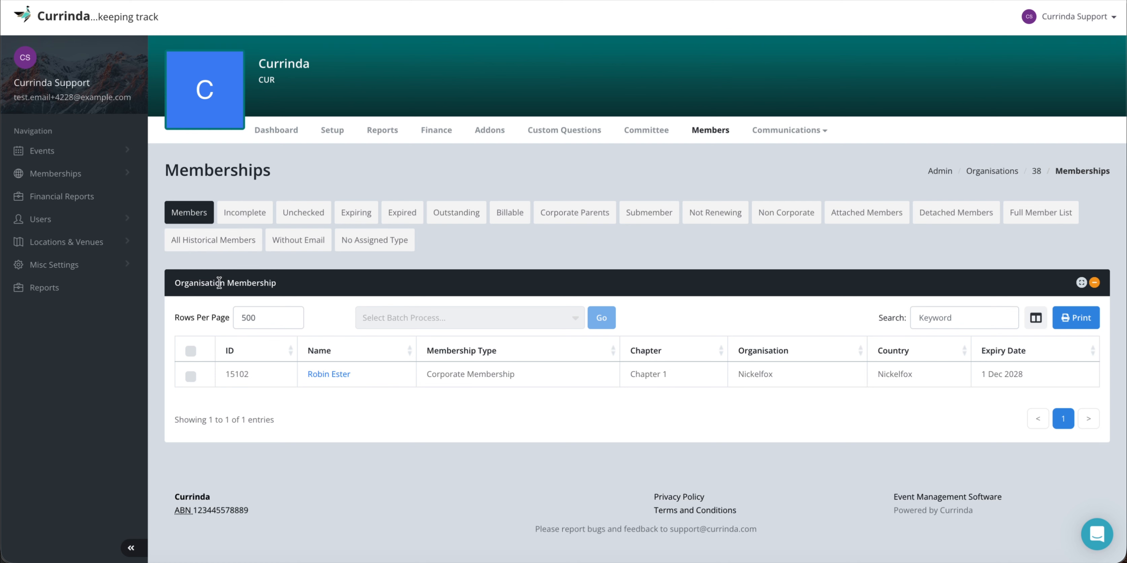
pyautogui.click(325, 374)
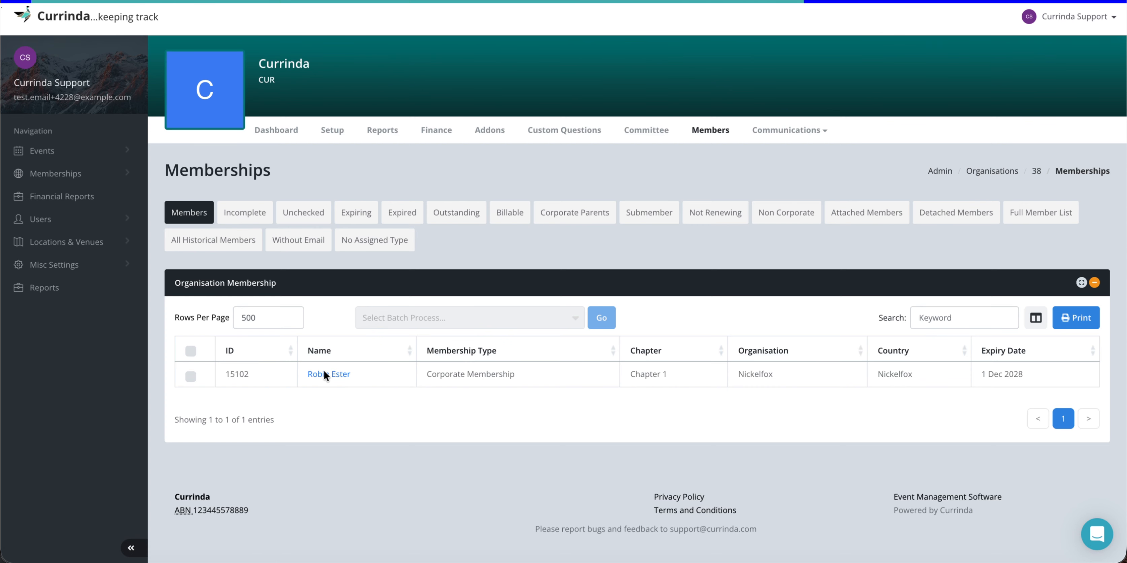
pyautogui.scroll(-2, 429, 374)
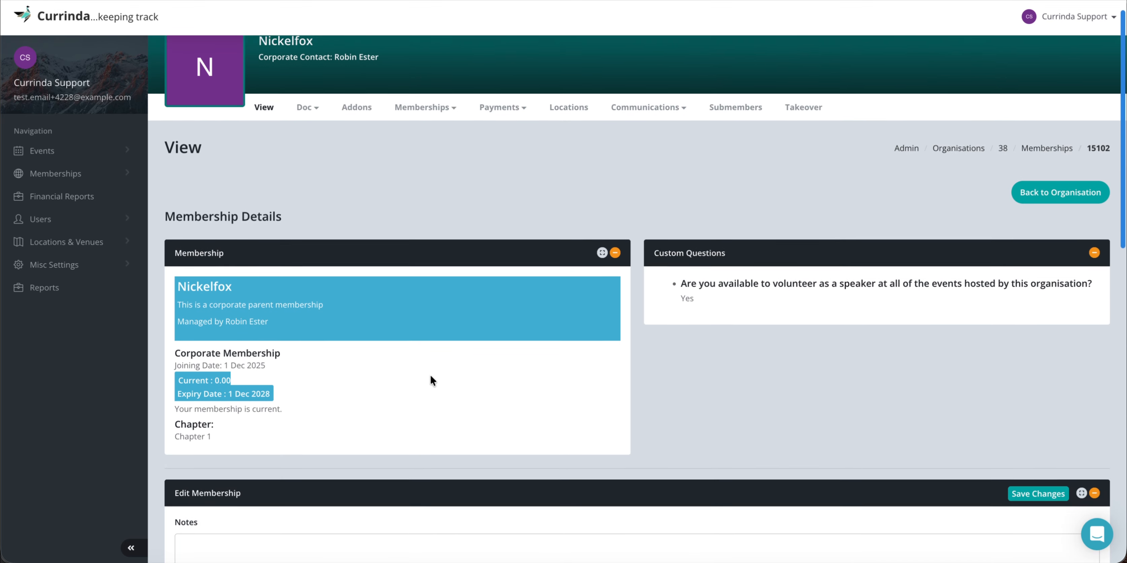
pyautogui.scroll(-2, 431, 380)
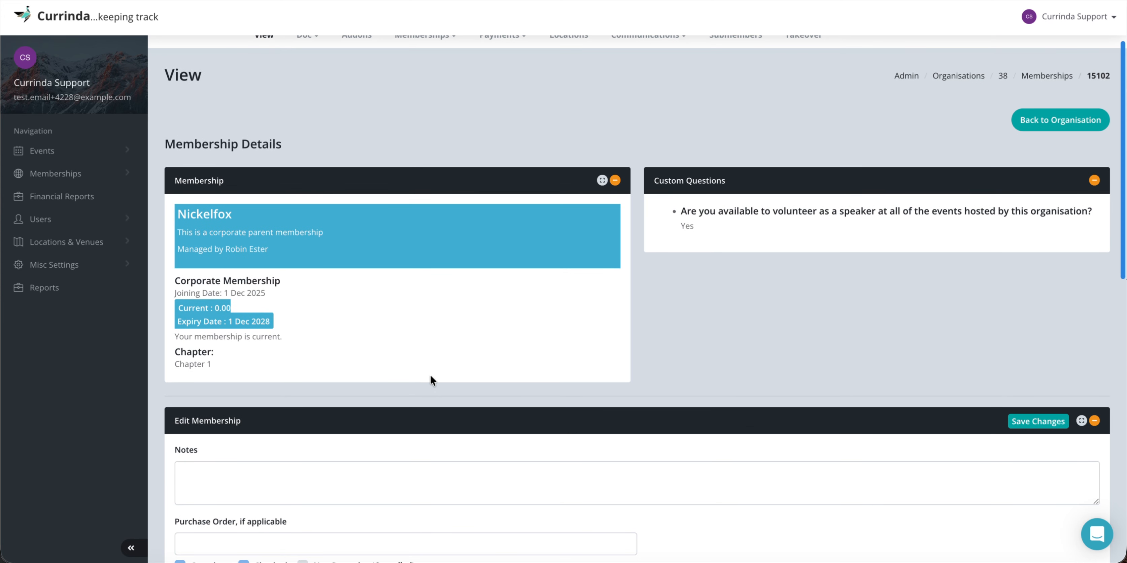
pyautogui.scroll(-2, 430, 376)
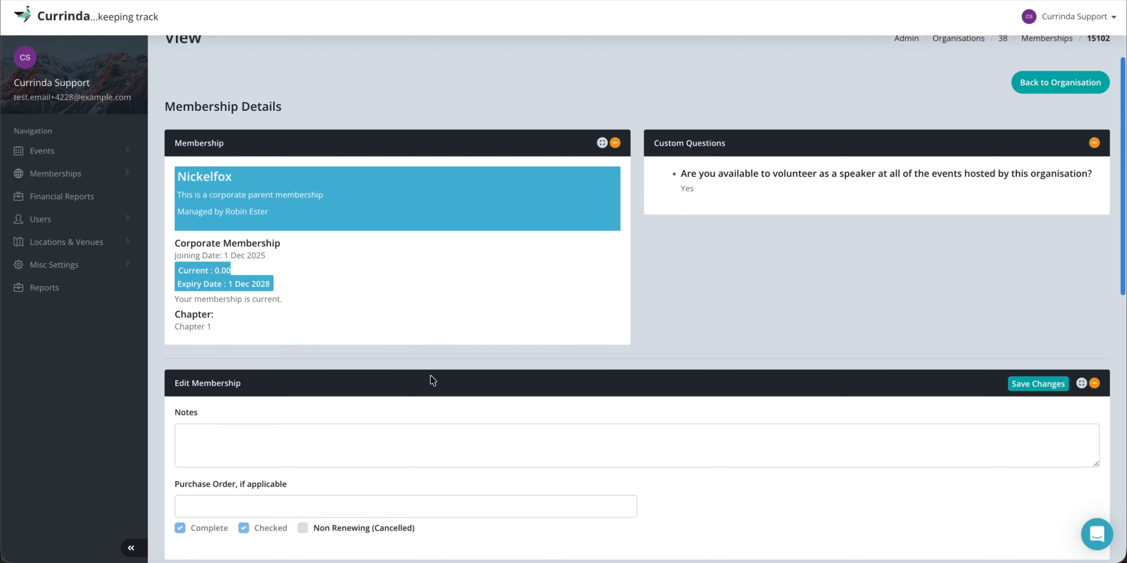
pyautogui.scroll(1, 261, 204)
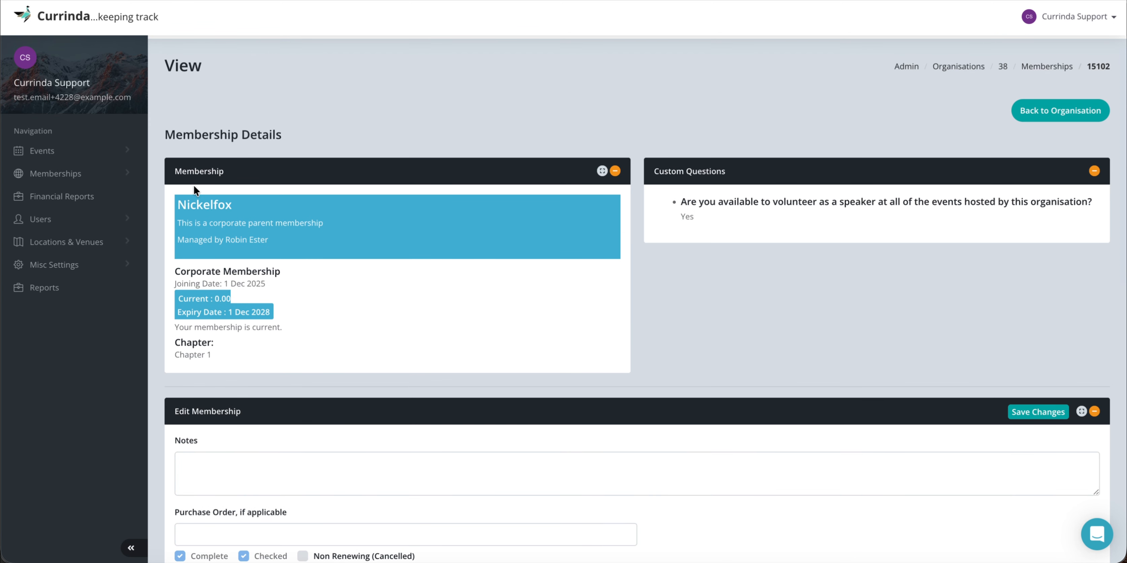
# Review the record's name, manager, 0.00 balance, current status and chapter details.
pyautogui.moveTo(180, 204); pyautogui.dragTo(246, 209)
pyautogui.click(245, 207)
pyautogui.moveTo(176, 240); pyautogui.dragTo(269, 239)
pyautogui.click(269, 239)
pyautogui.moveTo(178, 298); pyautogui.dragTo(235, 298)
pyautogui.click(241, 299)
pyautogui.moveTo(175, 330); pyautogui.dragTo(277, 331)
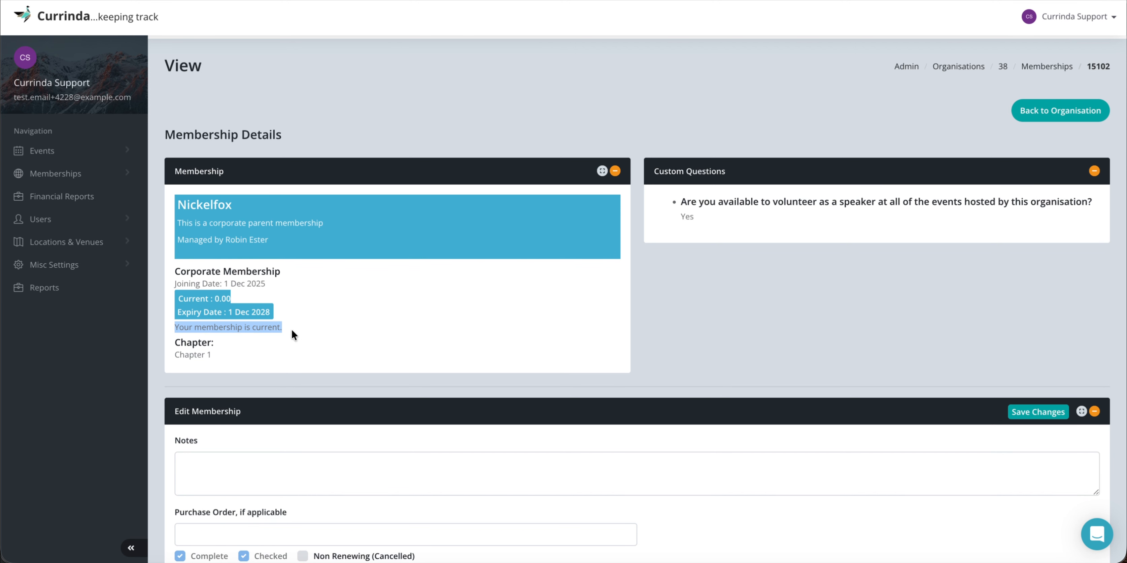
pyautogui.click(289, 329)
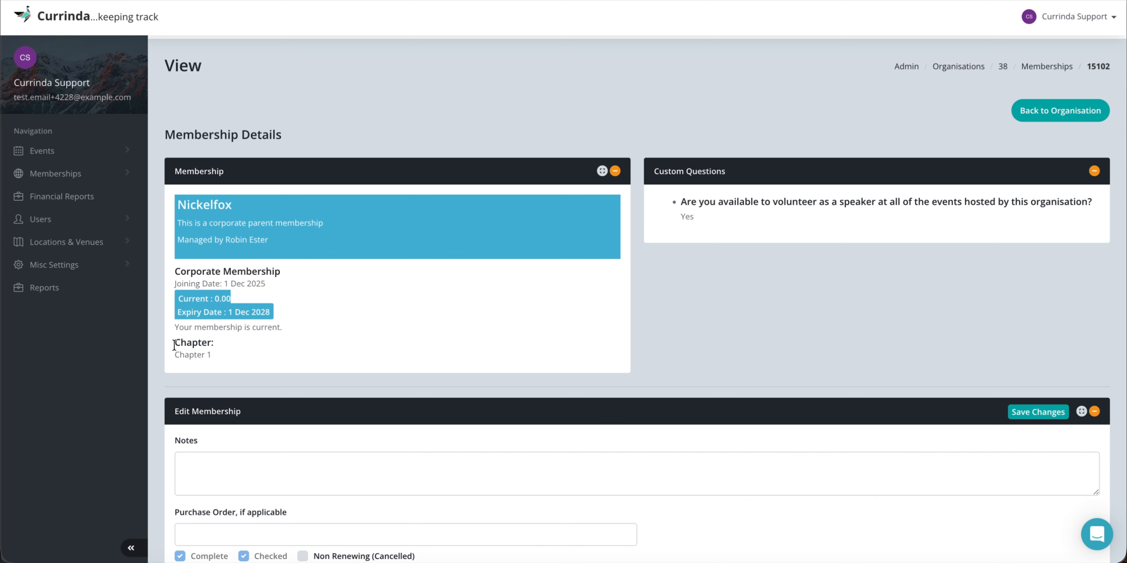
pyautogui.moveTo(174, 343); pyautogui.dragTo(209, 353)
pyautogui.click(223, 354)
# Add the note 'He is a corporate member' to the Nickelfox membership and save it.
pyautogui.scroll(-4, 639, 323)
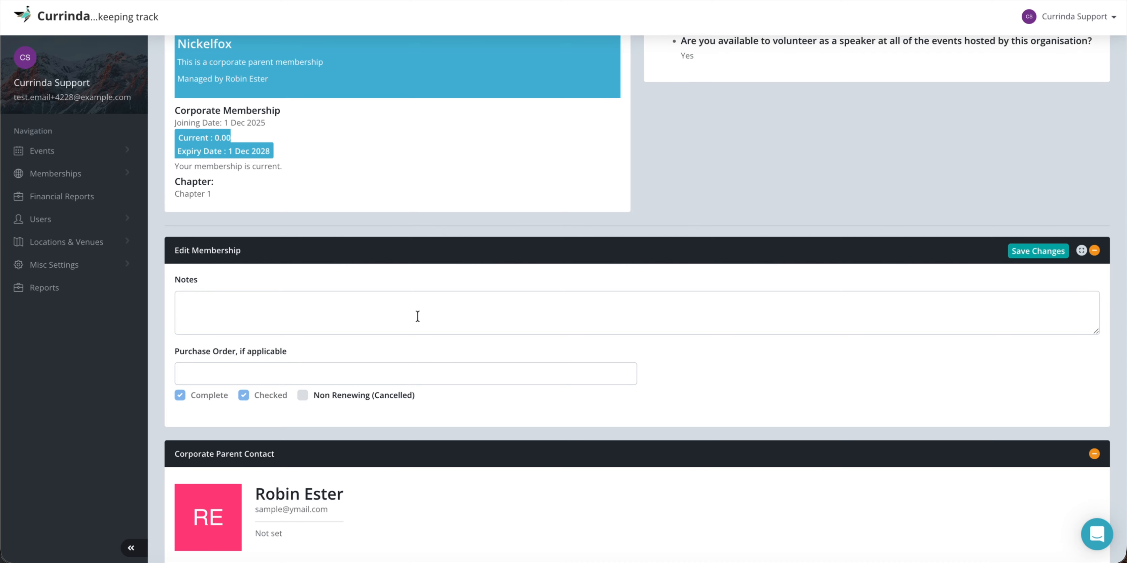
pyautogui.click(346, 311)
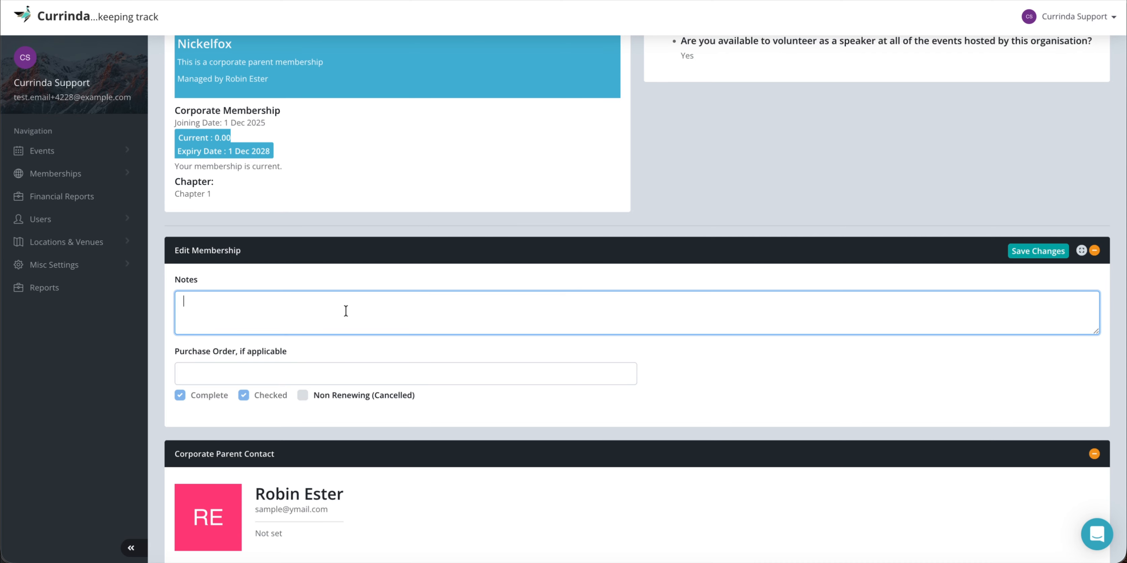
pyautogui.write('He is a corporate member')
pyautogui.click(474, 346)
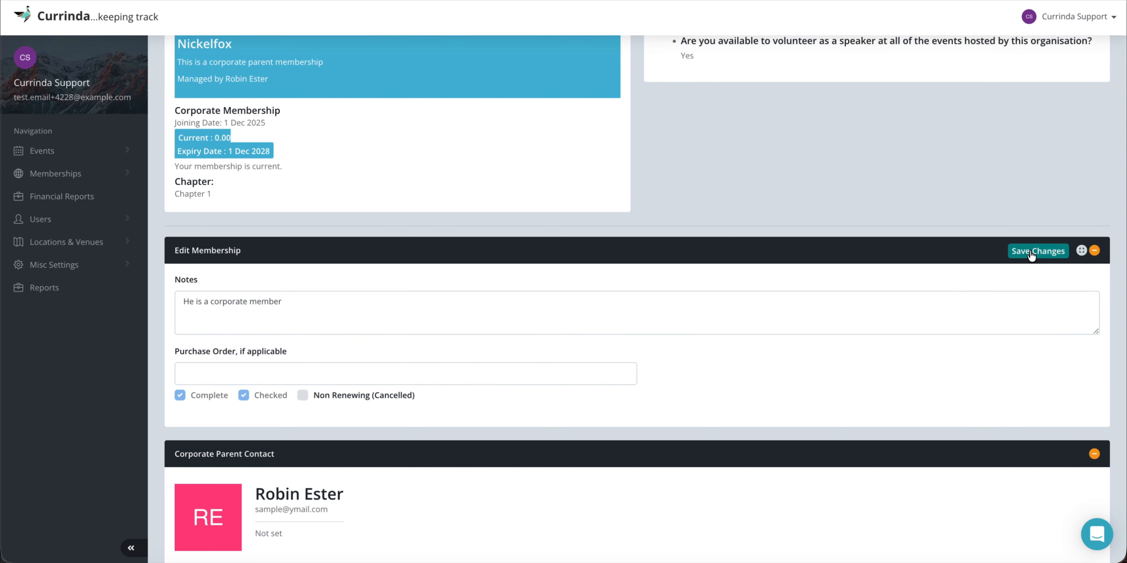
pyautogui.click(1030, 251)
pyautogui.scroll(-5, 569, 377)
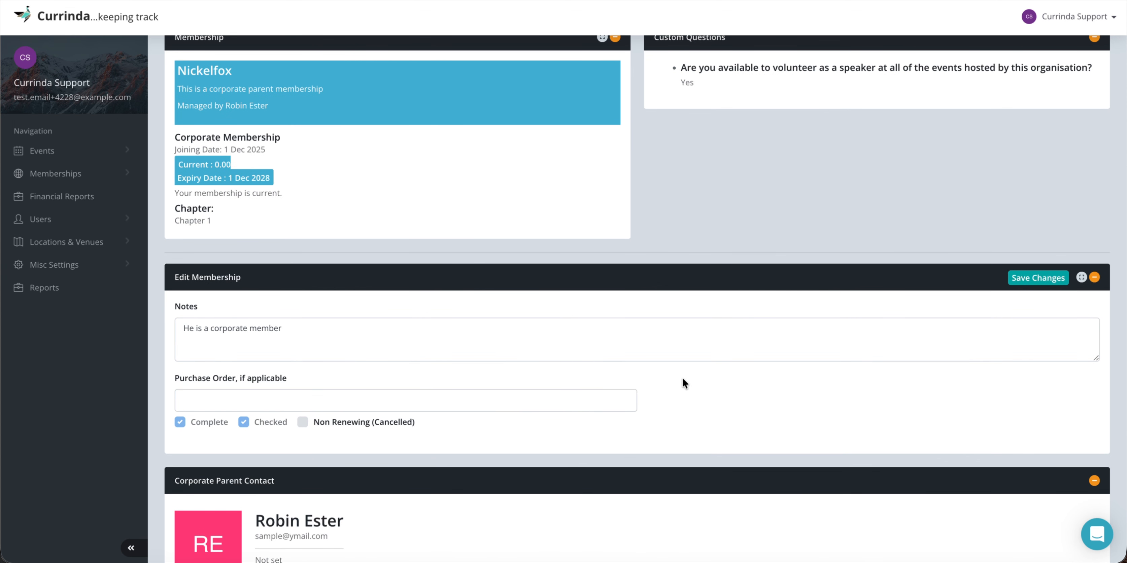
pyautogui.scroll(-2, 683, 379)
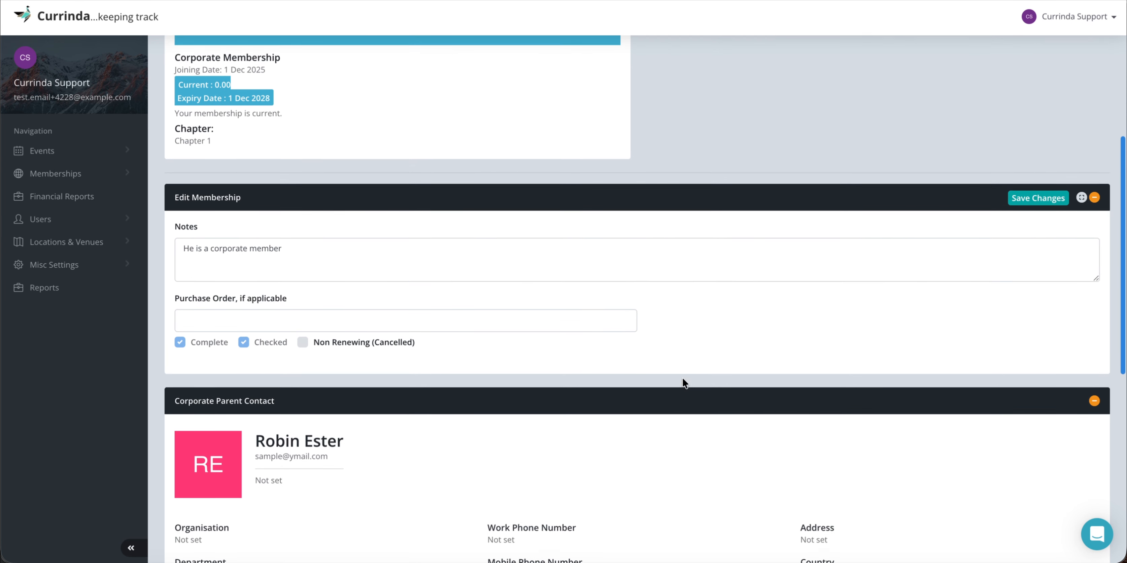
pyautogui.scroll(-3, 683, 379)
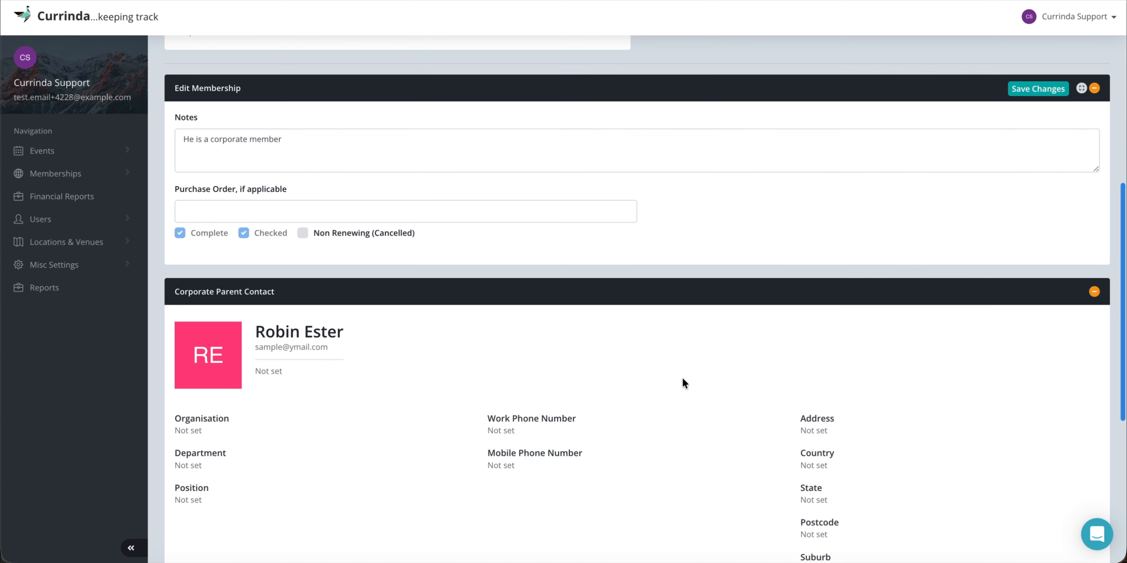
pyautogui.scroll(-2, 683, 379)
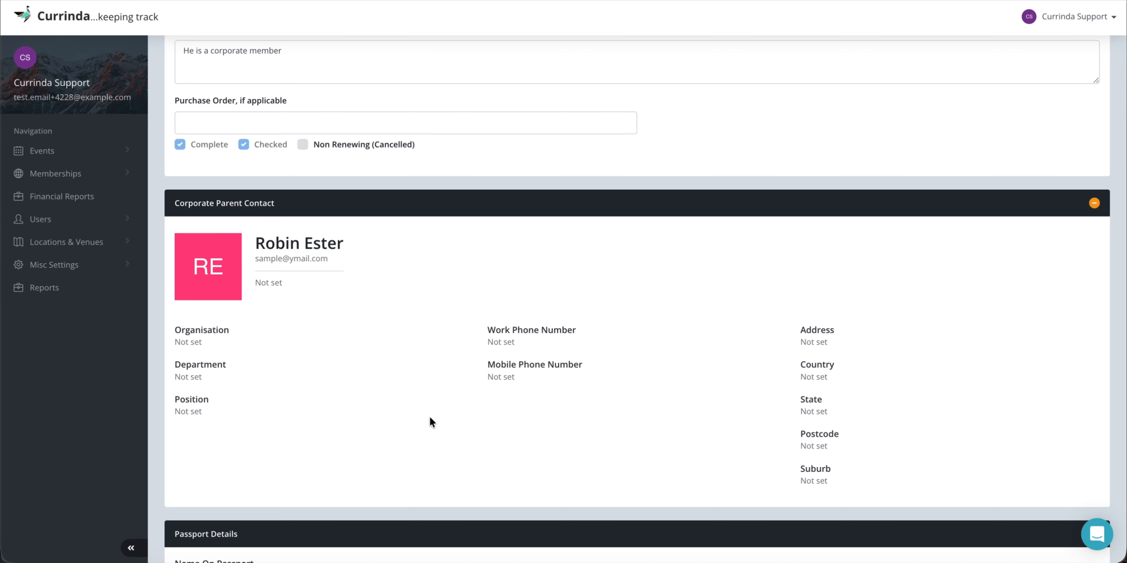
# Review the Corporate Parent Contact details, then go to the Nickelfox membership's Doc page.
pyautogui.scroll(-3, 821, 408)
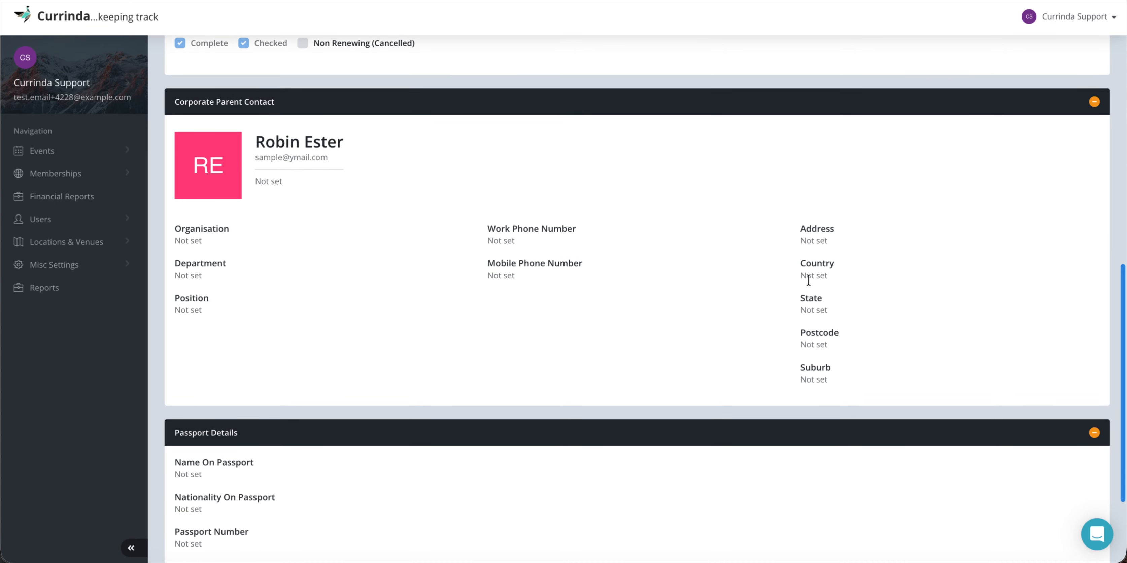
pyautogui.scroll(-4, 732, 322)
pyautogui.scroll(15, 730, 320)
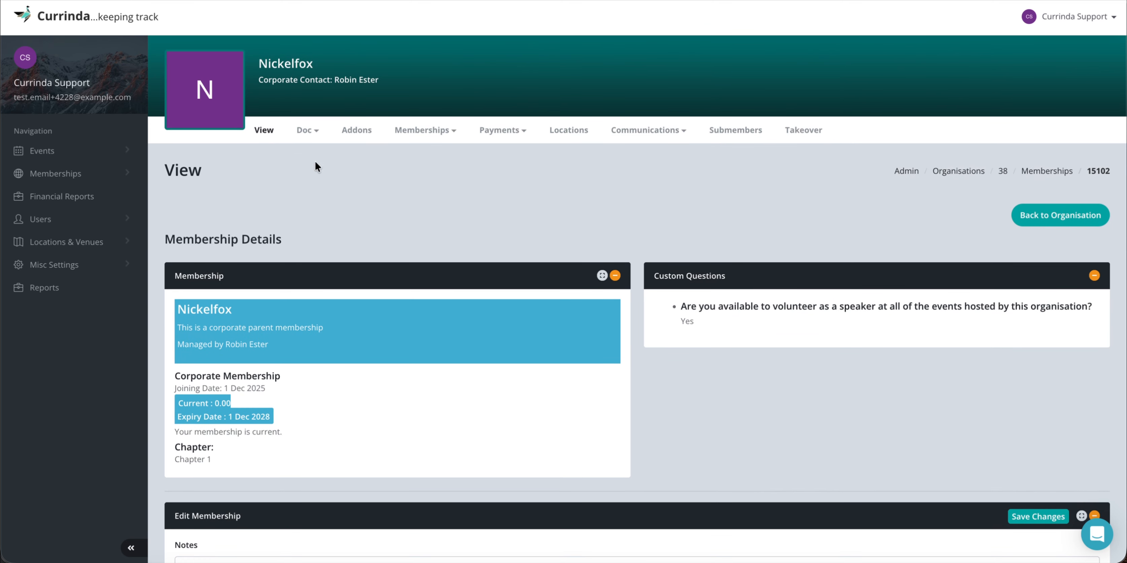
pyautogui.click(301, 132)
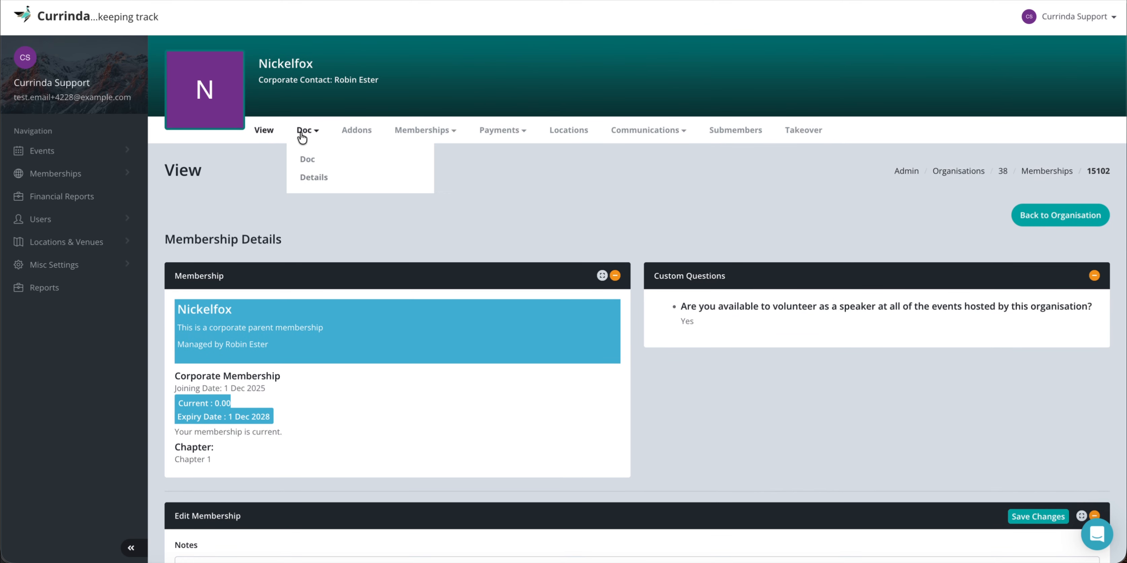
pyautogui.click(309, 161)
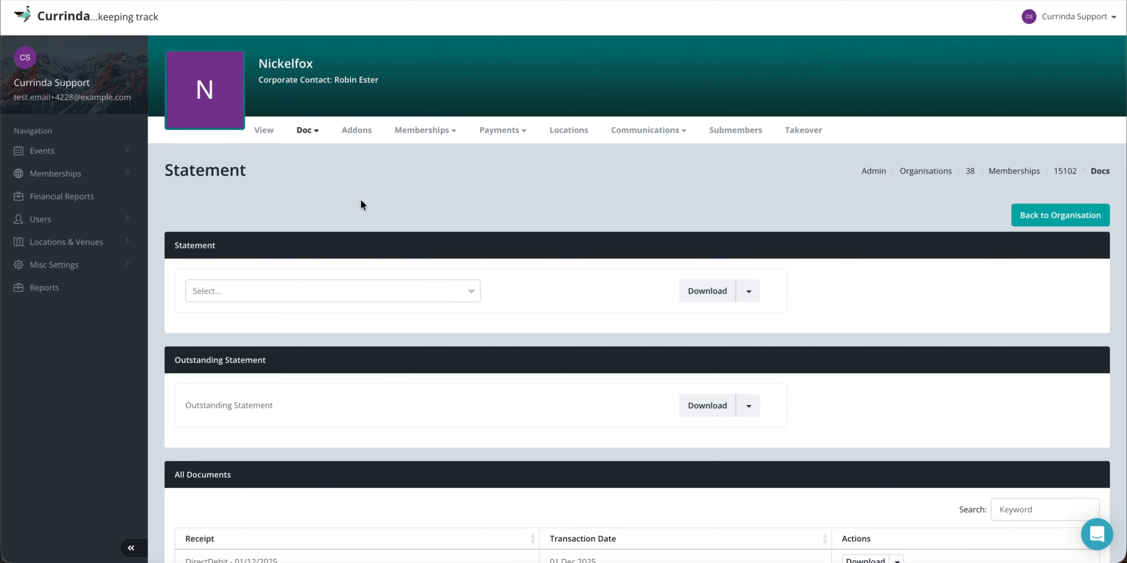
# Choose Full Statement as the statement type.
pyautogui.scroll(-2, 368, 240)
pyautogui.click(308, 202)
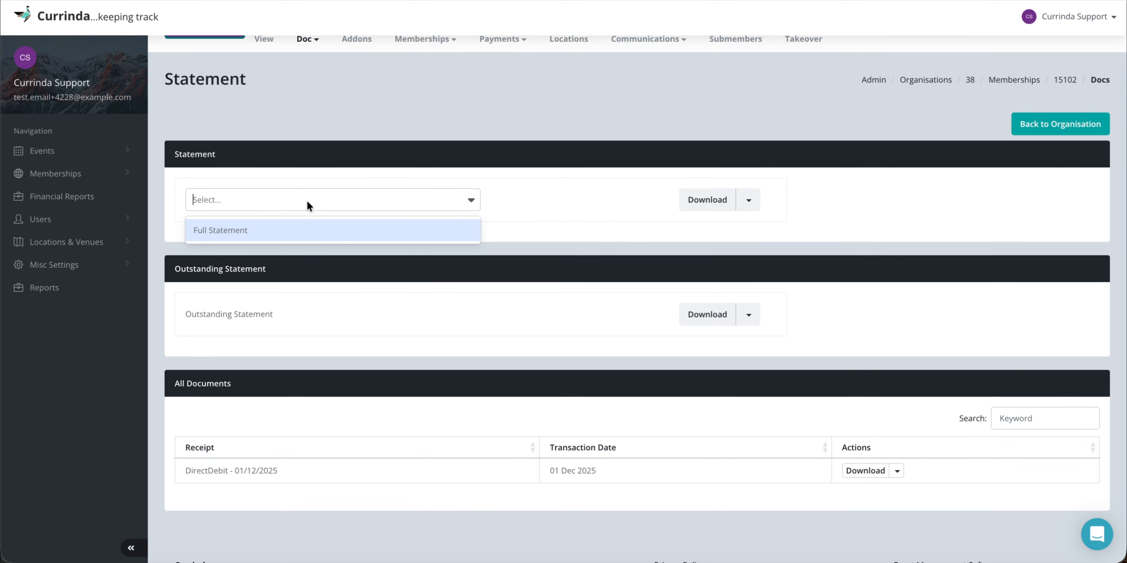
pyautogui.click(271, 230)
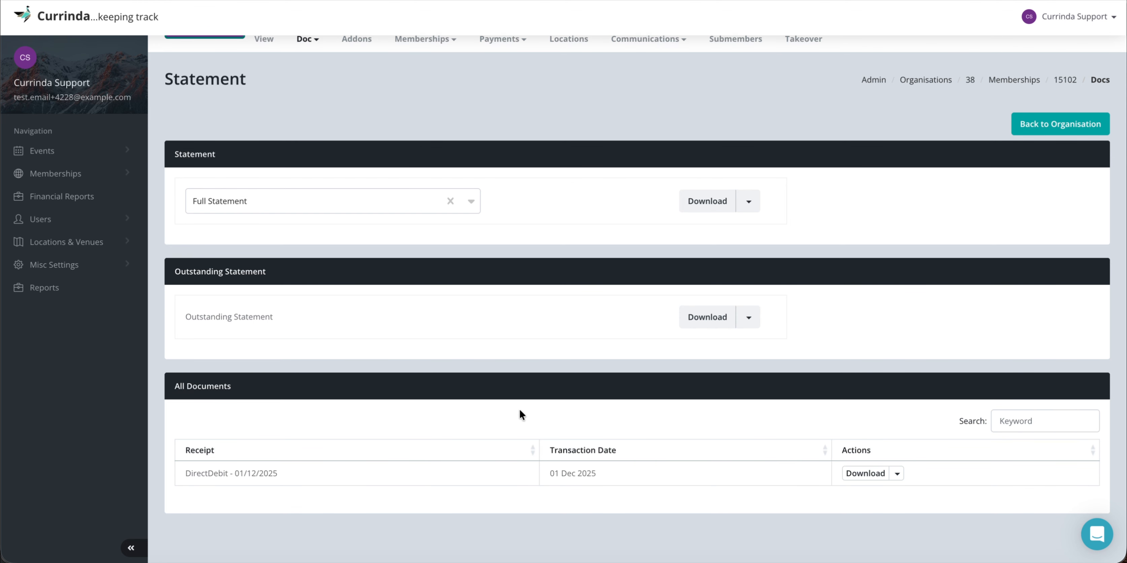
# Select the DirectDebit receipt name in the documents list.
pyautogui.scroll(-2, 520, 409)
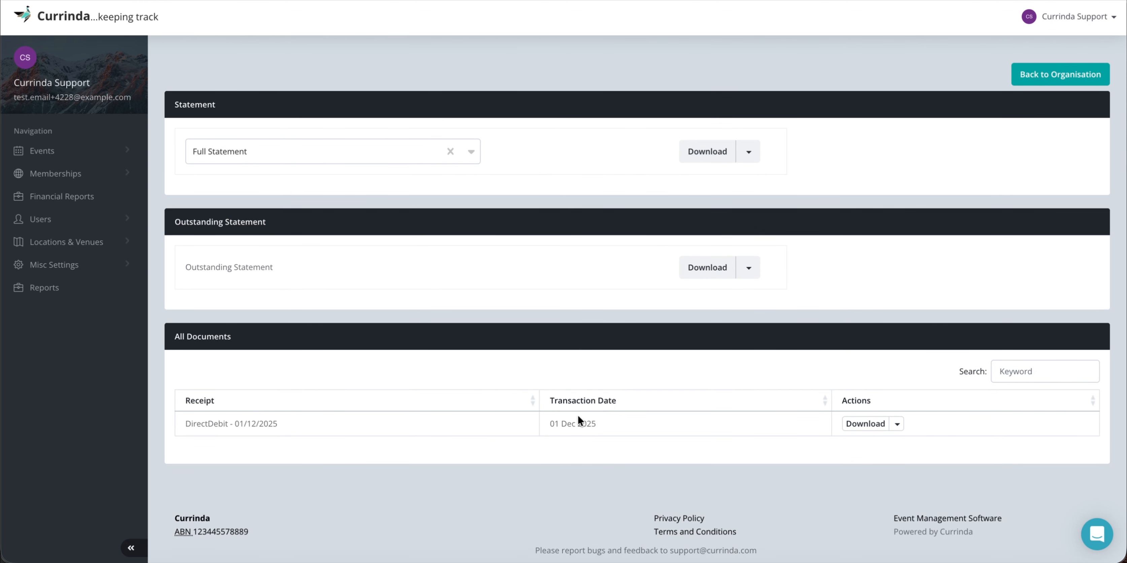
pyautogui.moveTo(185, 423); pyautogui.dragTo(301, 420)
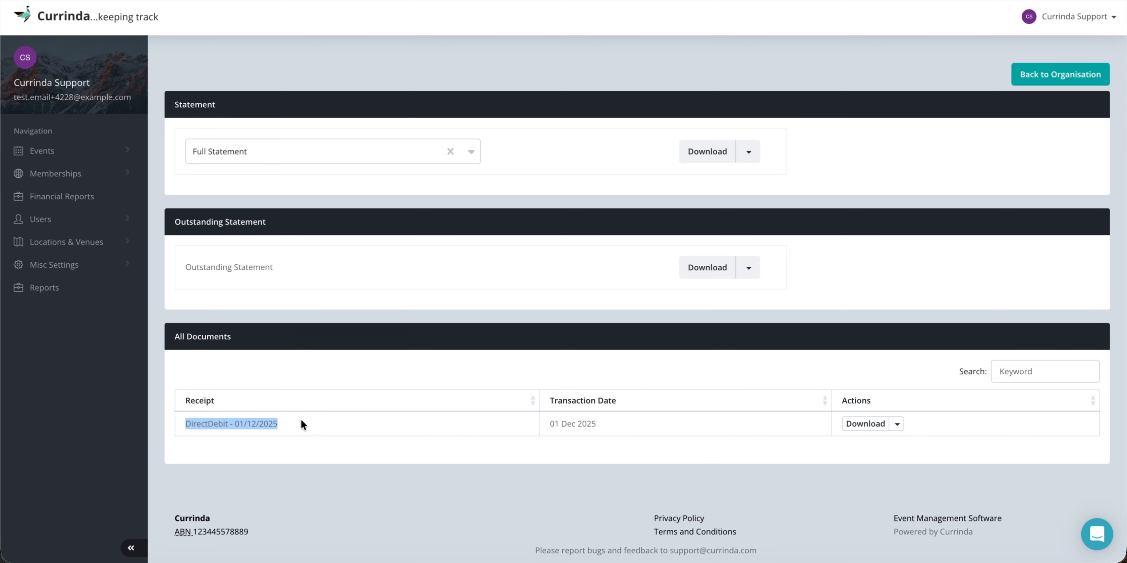
pyautogui.click(301, 420)
pyautogui.scroll(5, 659, 409)
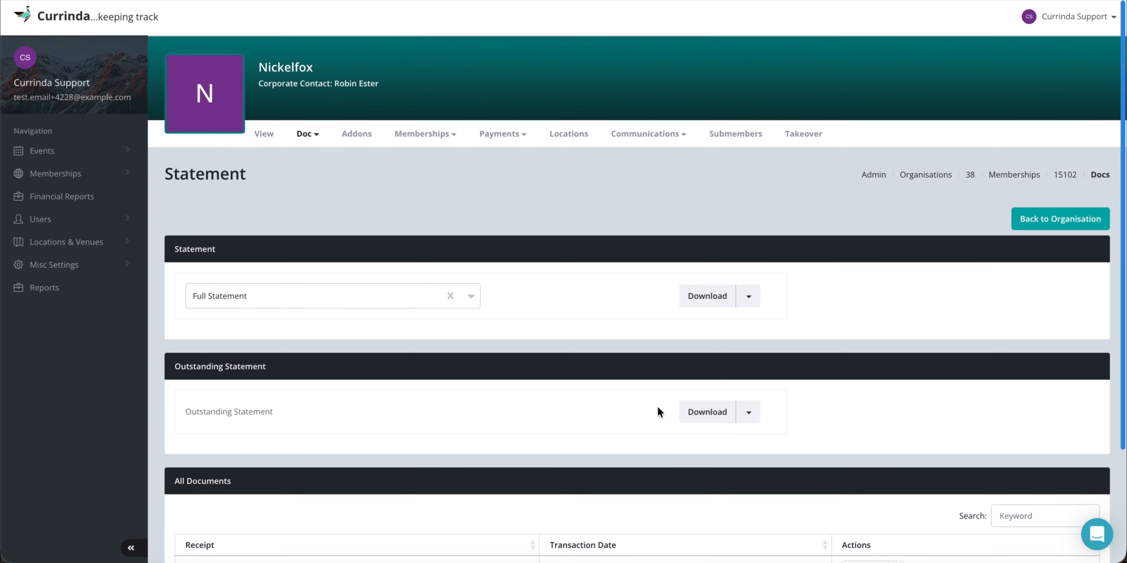
pyautogui.click(307, 130)
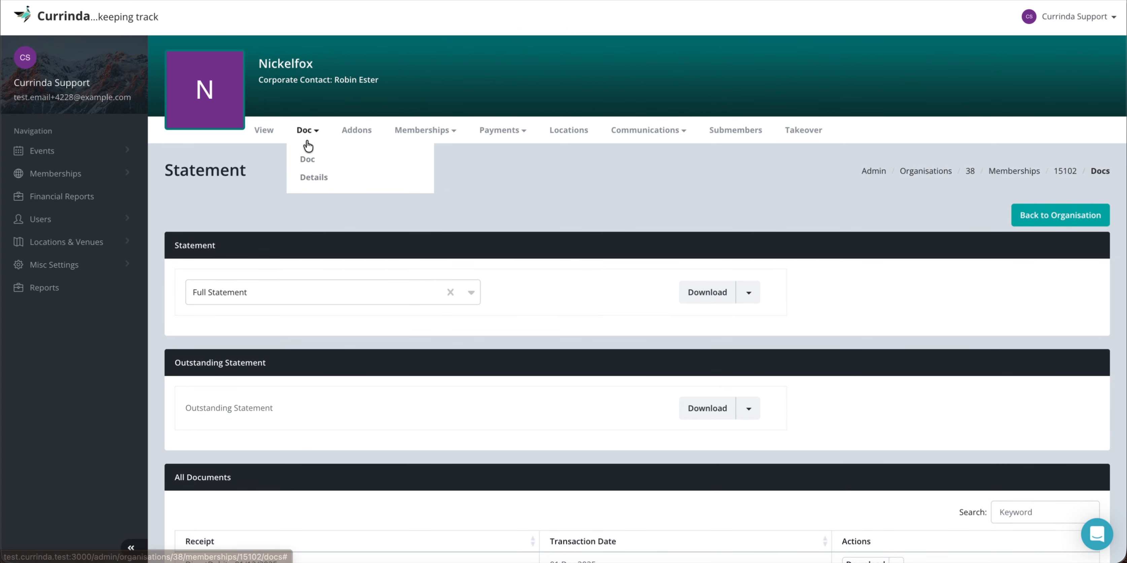
# Go to the membership's Details page to bring up the contact's Edit Profile form.
pyautogui.click(310, 178)
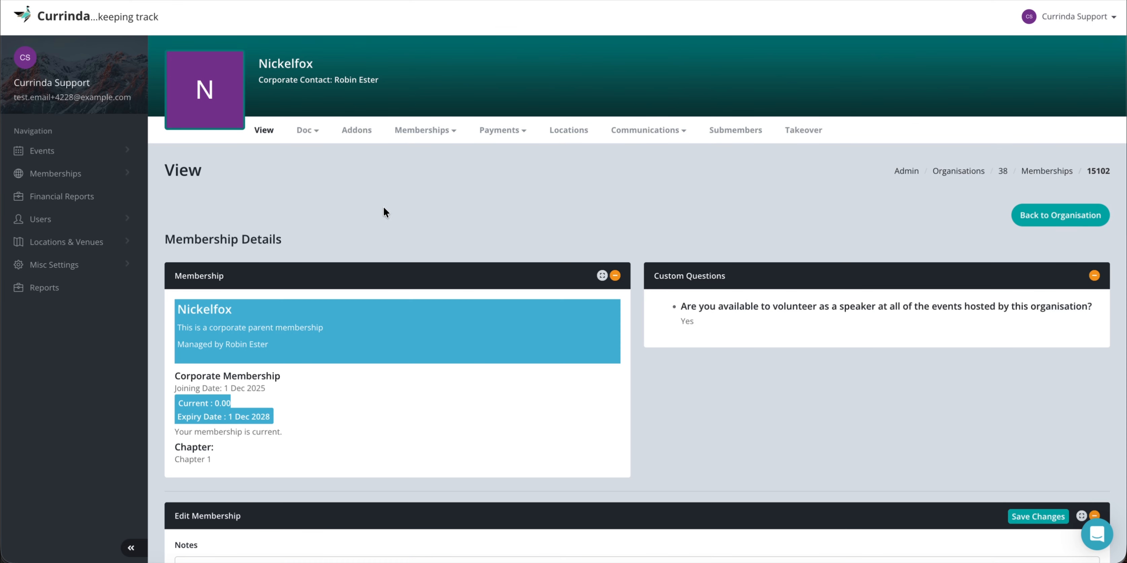
pyautogui.click(306, 129)
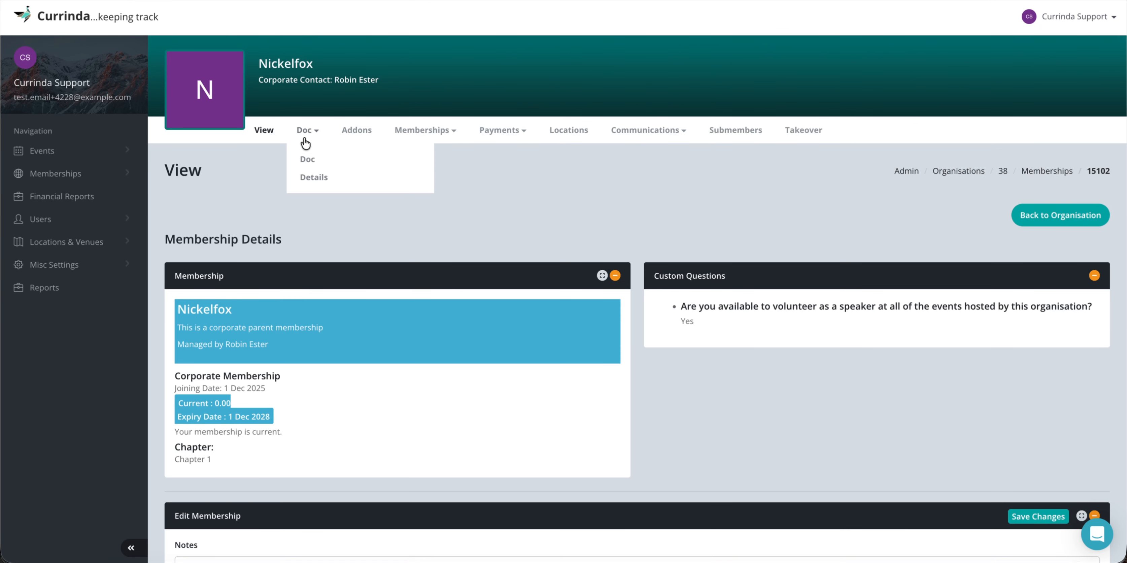
pyautogui.click(314, 177)
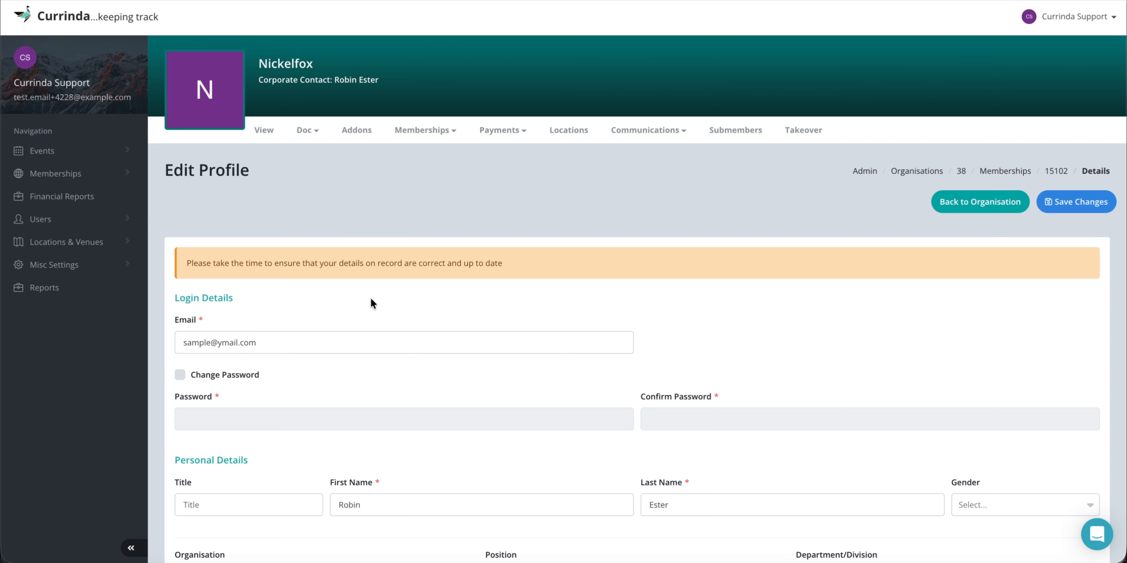
# Set the contact's title to Mr and gender to Male.
pyautogui.scroll(-2, 370, 310)
pyautogui.scroll(-3, 370, 310)
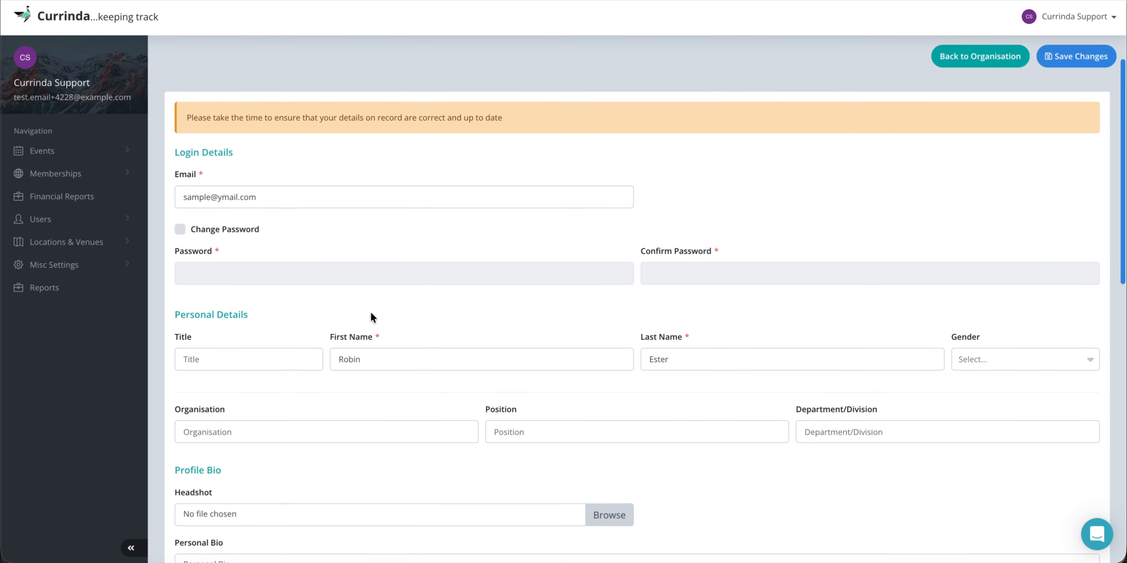
pyautogui.click(231, 349)
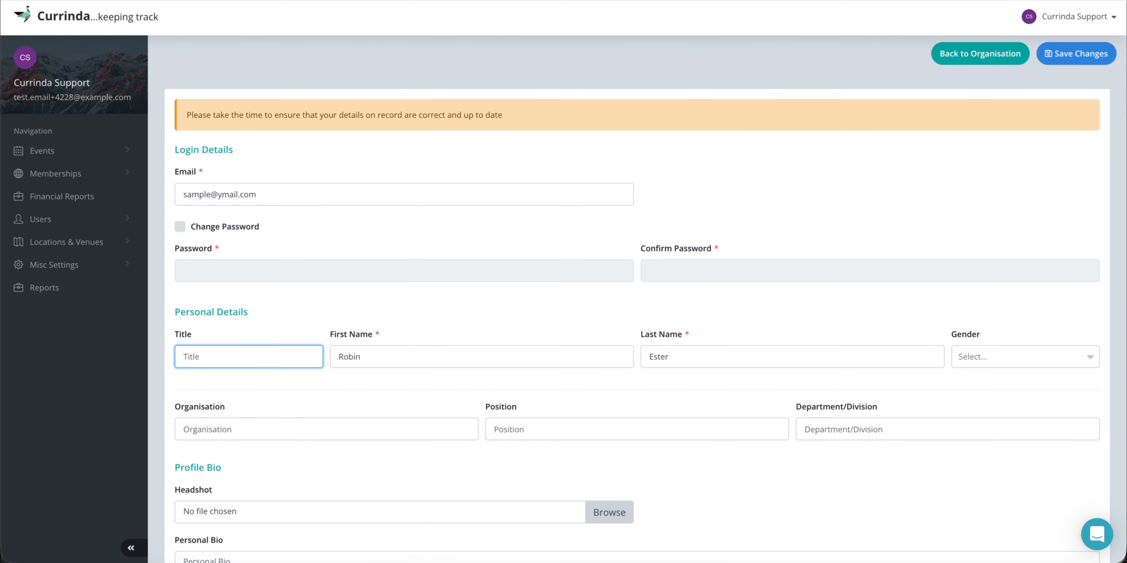
pyautogui.write('Mr')
pyautogui.click(990, 353)
pyautogui.click(981, 384)
# Enter organisation Nickelfox, position Support and department Support.
pyautogui.scroll(-3, 707, 423)
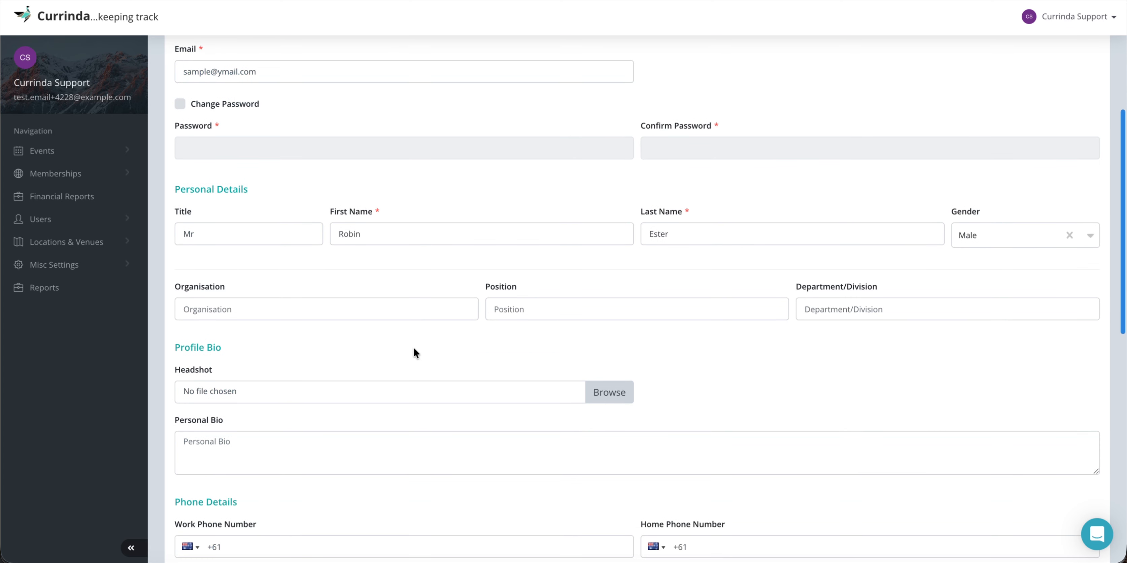
pyautogui.click(311, 308)
pyautogui.write('Nickelfox')
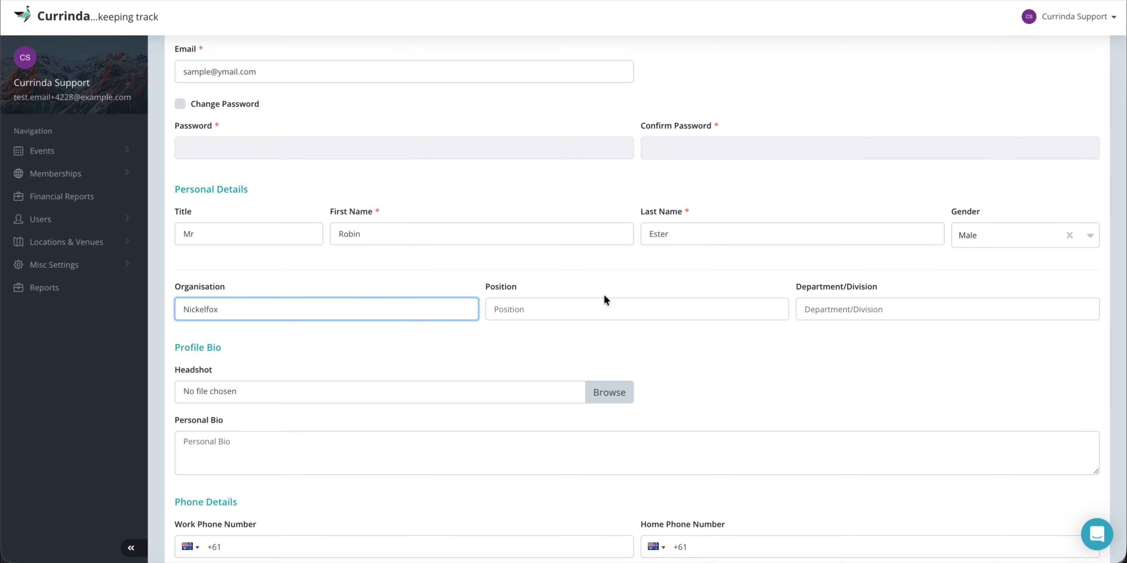
pyautogui.click(571, 304)
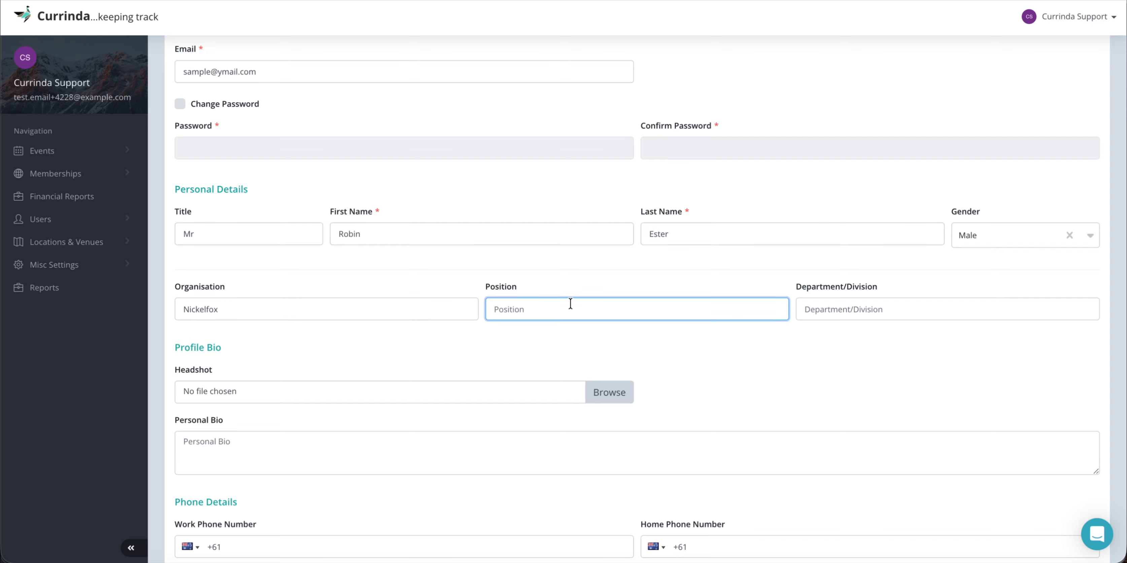
pyautogui.write('Support')
pyautogui.click(861, 314)
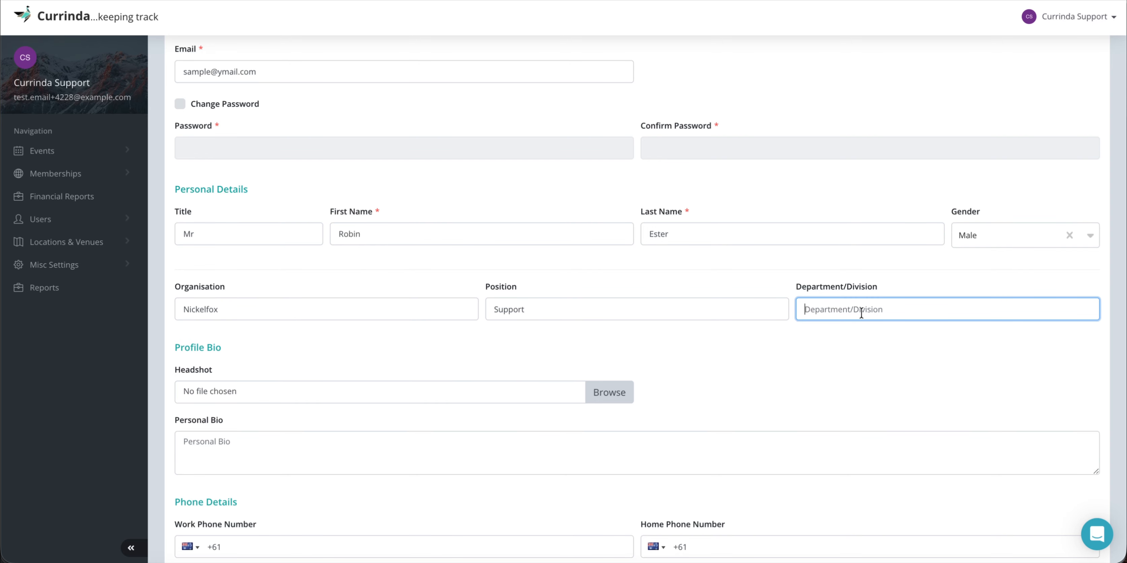
pyautogui.write('Support')
# Write 'Support Staff' as the personal bio and move to the mobile number field.
pyautogui.scroll(-2, 762, 353)
pyautogui.scroll(-1, 759, 355)
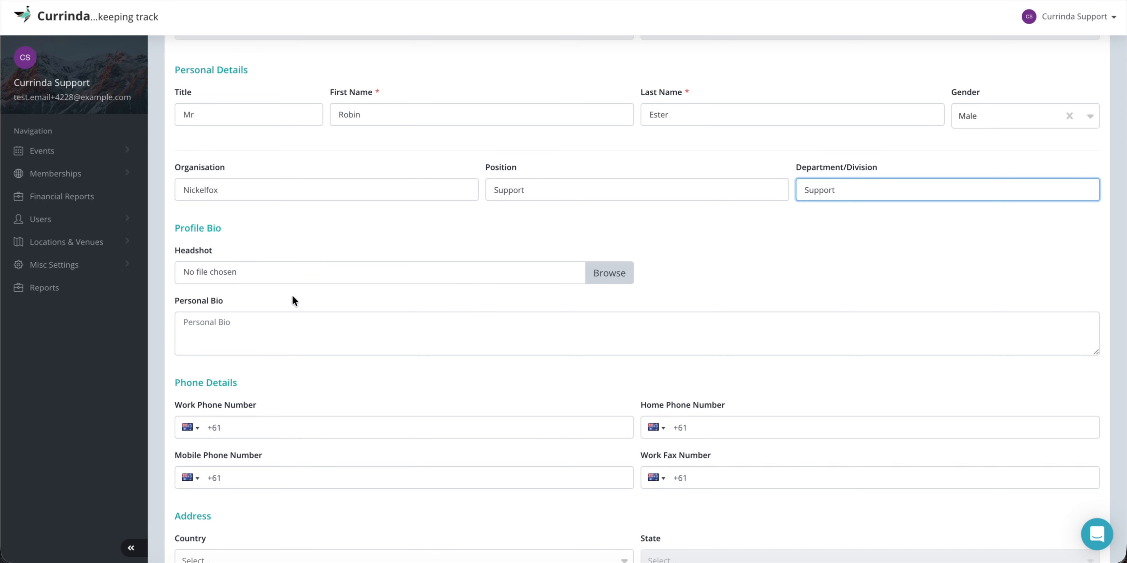
pyautogui.scroll(-1, 293, 302)
pyautogui.click(239, 297)
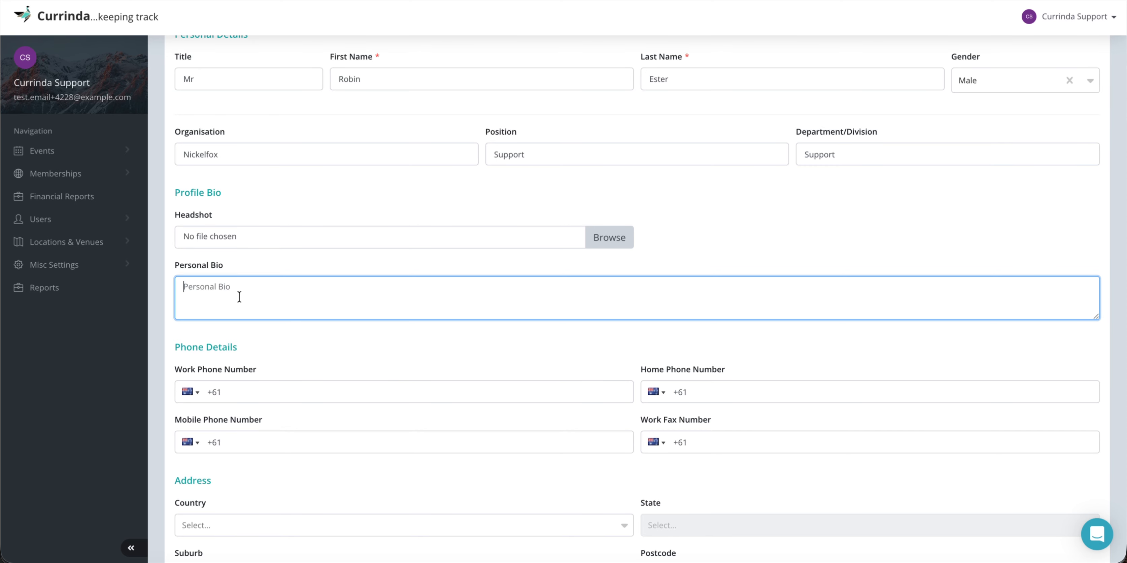
pyautogui.write('Support Staff')
pyautogui.scroll(-1, 272, 318)
pyautogui.scroll(-2, 271, 318)
pyautogui.click(291, 366)
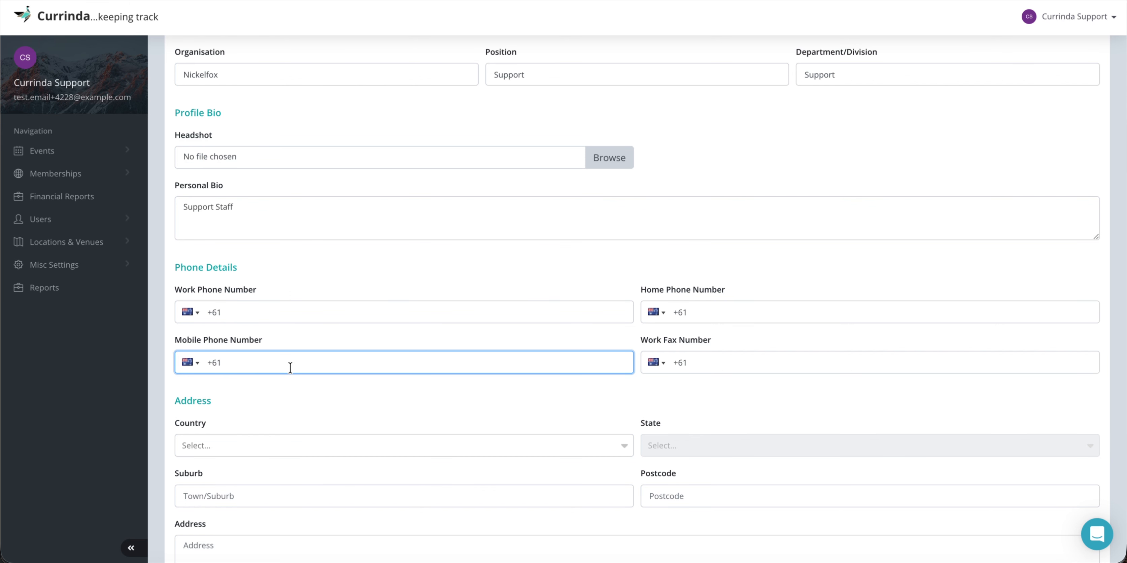
# Enter the mobile phone number and set country India and state Delhi.
pyautogui.write('1234567890')
pyautogui.scroll(-3, 317, 355)
pyautogui.click(289, 333)
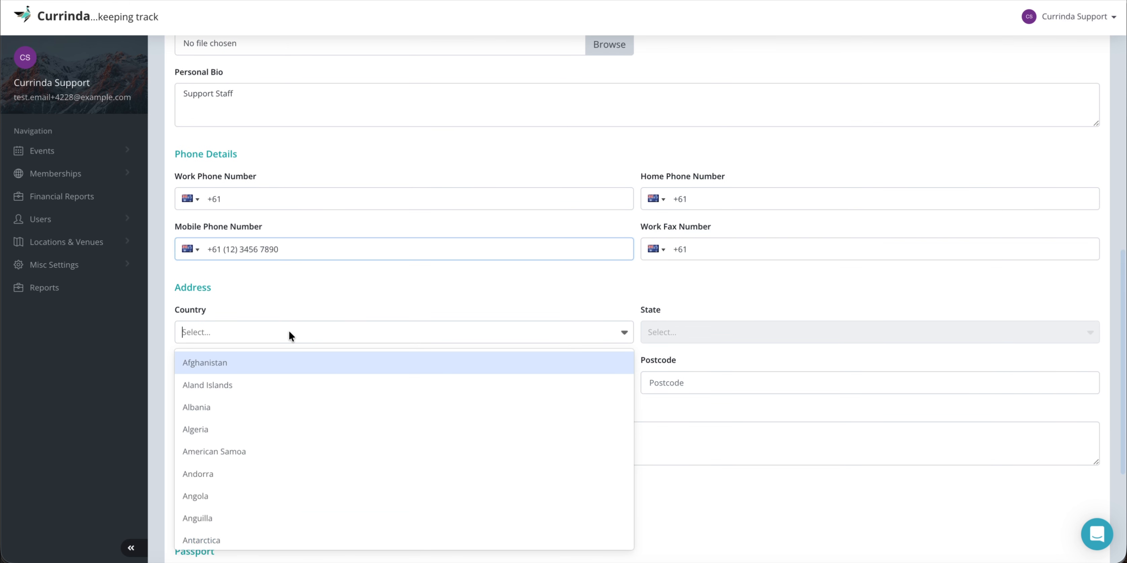
pyautogui.write('India')
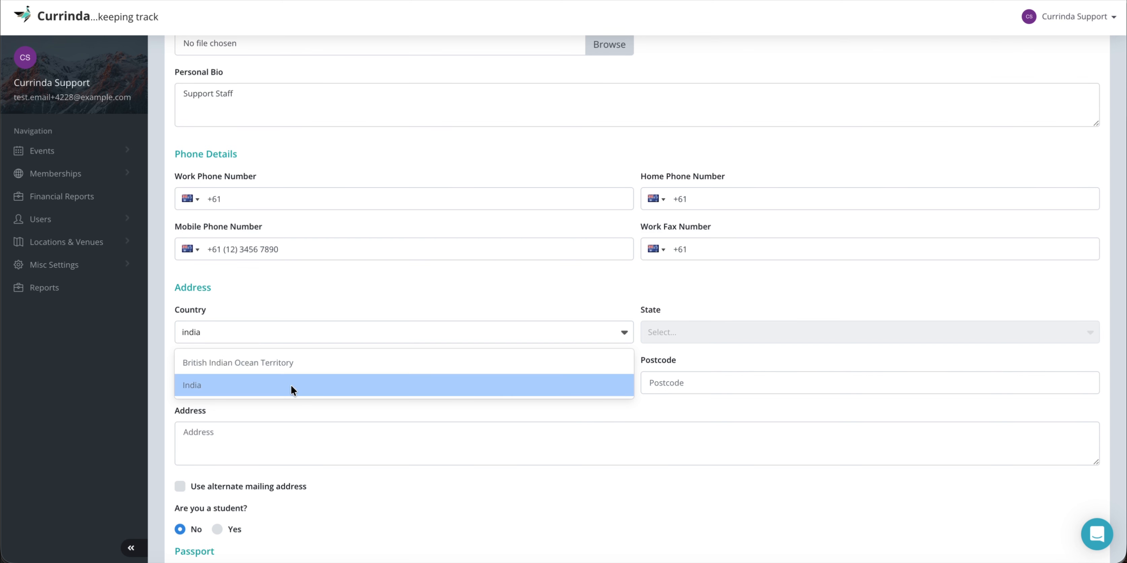
pyautogui.click(292, 385)
pyautogui.click(693, 335)
pyautogui.write('new')
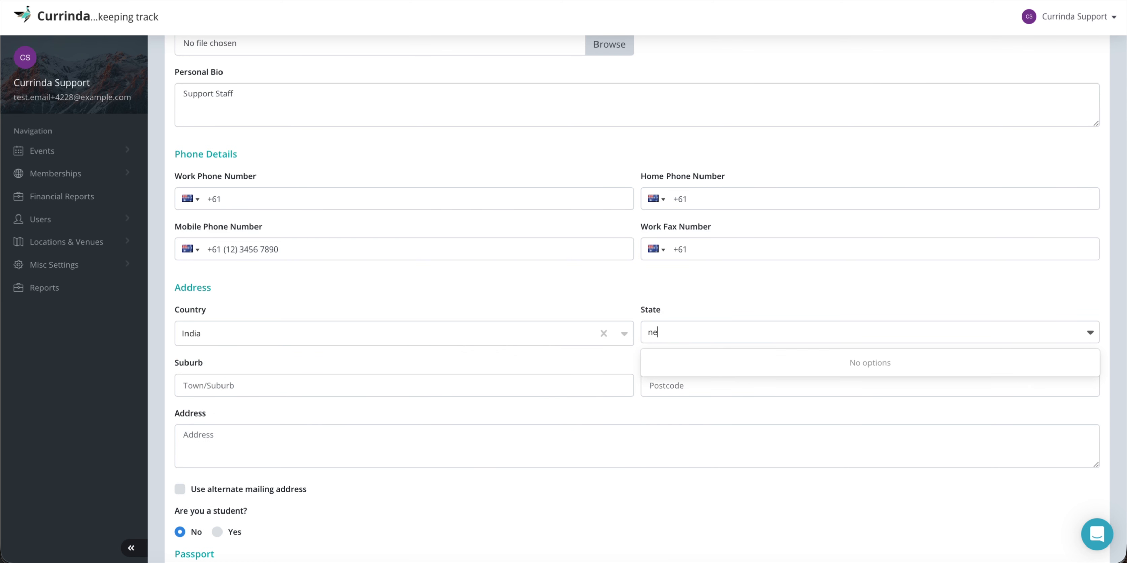
pyautogui.press('BackSpace')
pyautogui.press('BackSpace')
pyautogui.press('BackSpace')
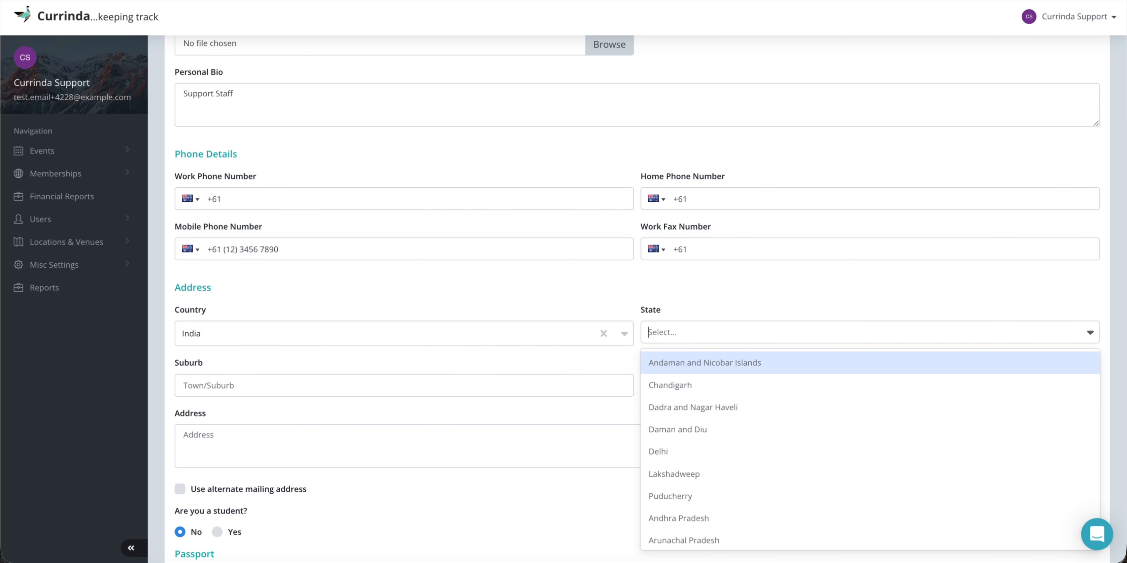
pyautogui.click(685, 452)
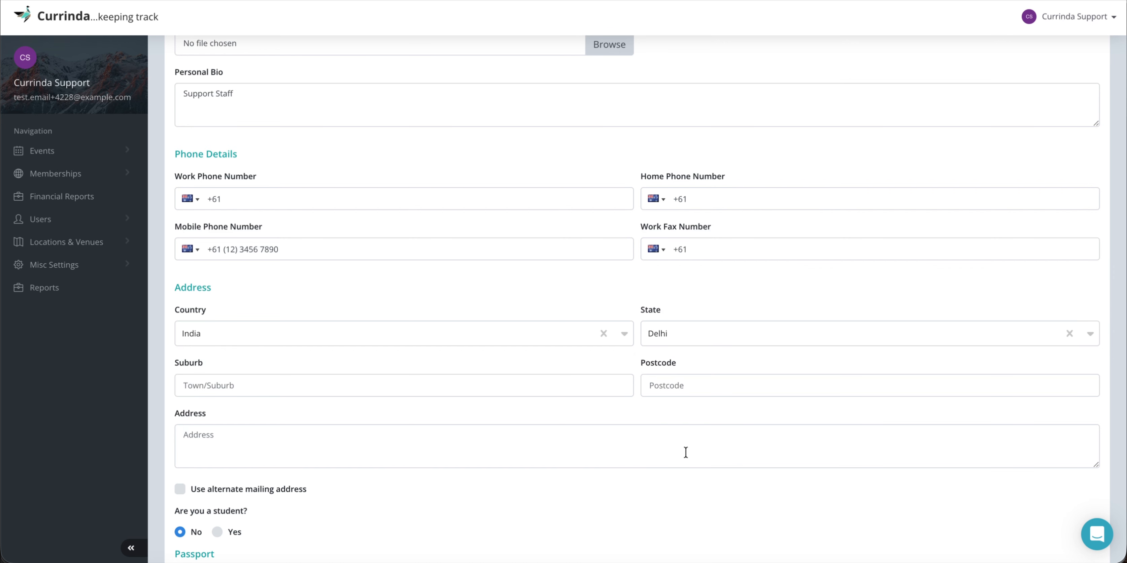
# Fill in the suburb, postcode and street address, and enable a separate mailing address.
pyautogui.click(281, 394)
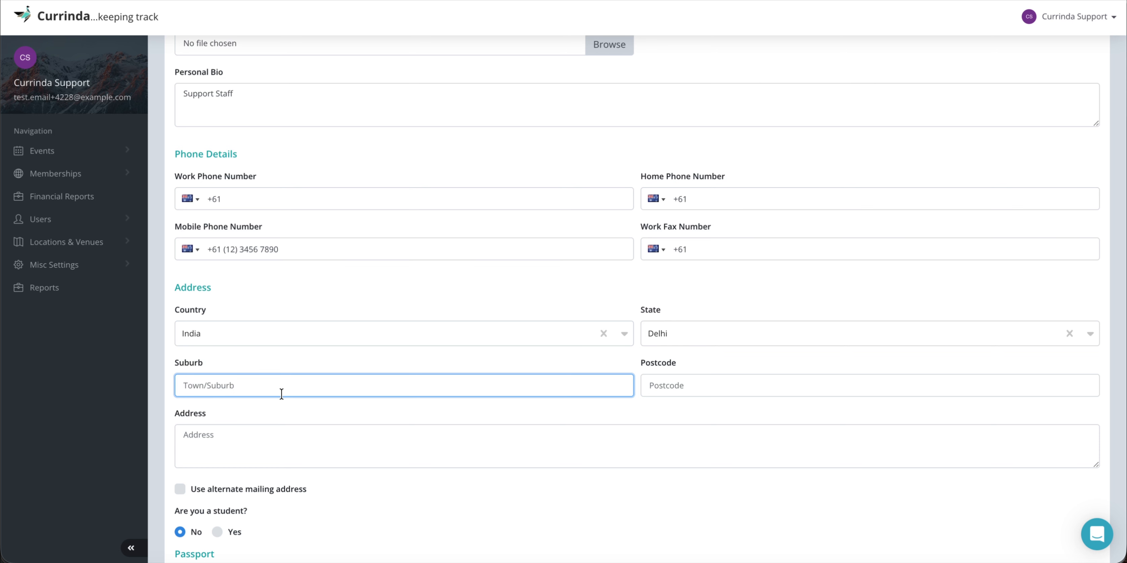
pyautogui.write('South Ex')
pyautogui.click(690, 380)
pyautogui.write('201020')
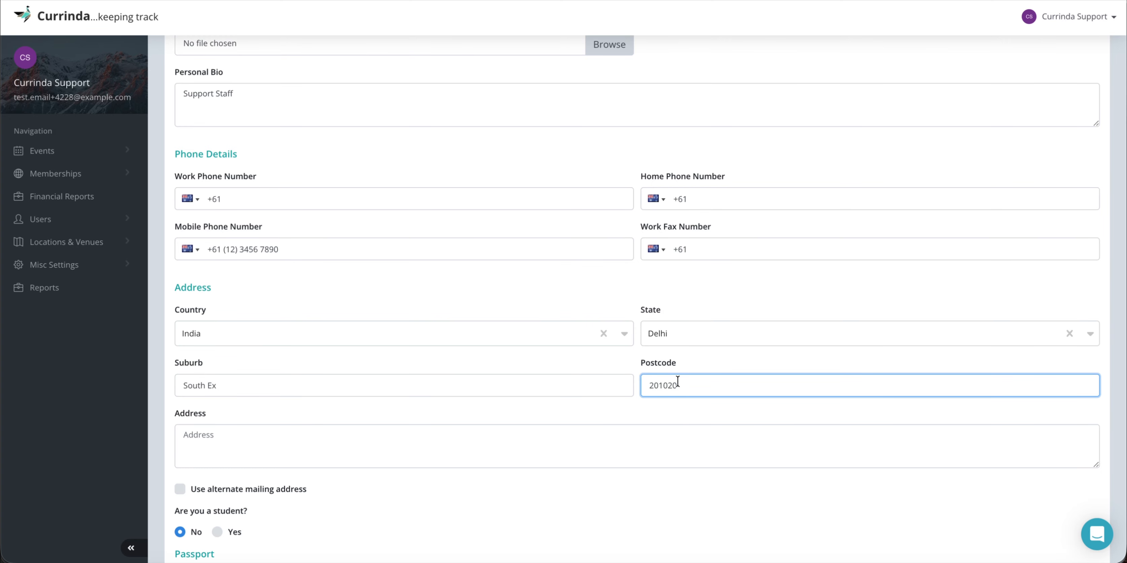
pyautogui.scroll(-3, 633, 398)
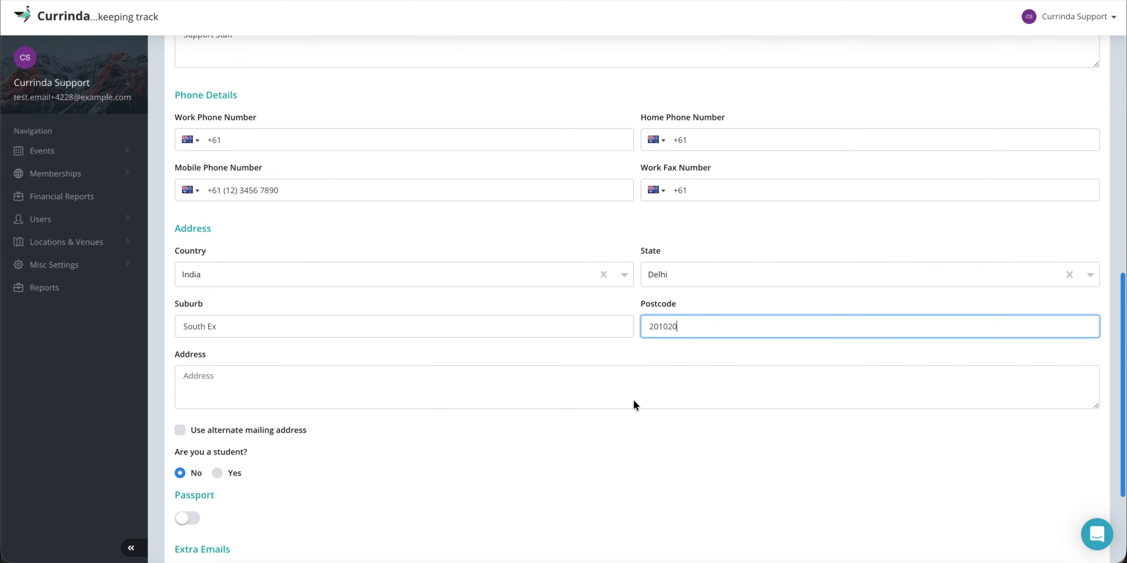
pyautogui.click(426, 316)
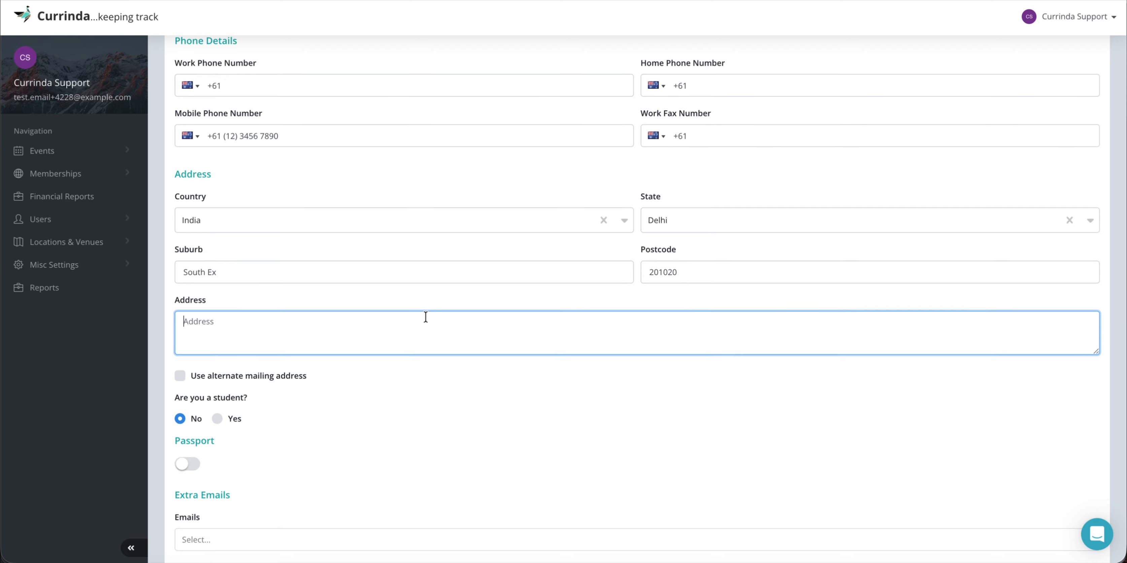
pyautogui.write('123, bay building')
pyautogui.click(181, 376)
# Turn the separate mailing address off, add an extra e-mail address, and save the profile.
pyautogui.scroll(-4, 296, 370)
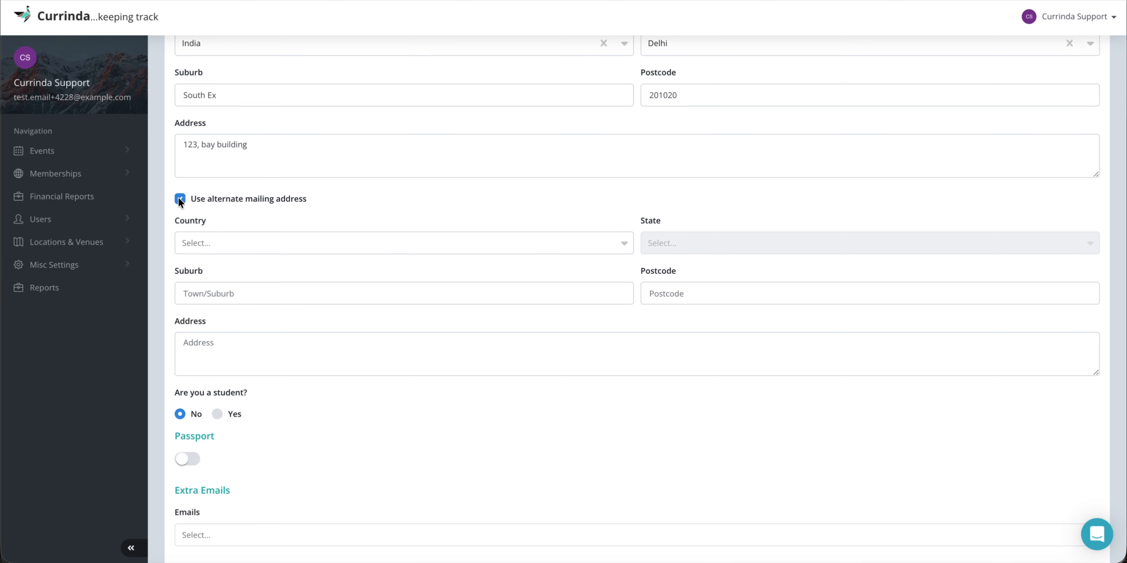
pyautogui.click(179, 198)
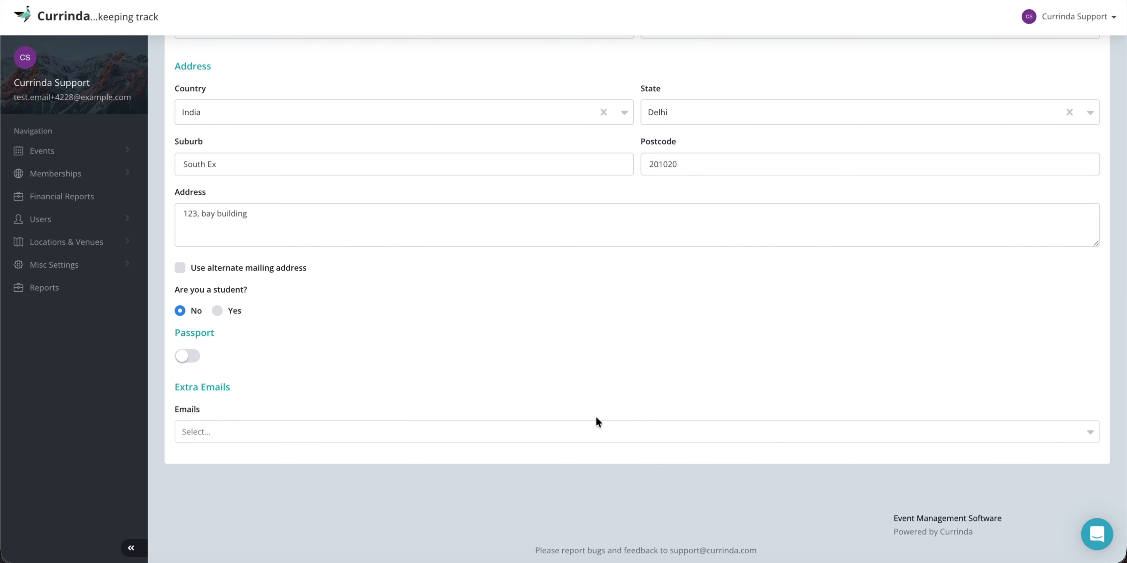
pyautogui.click(254, 428)
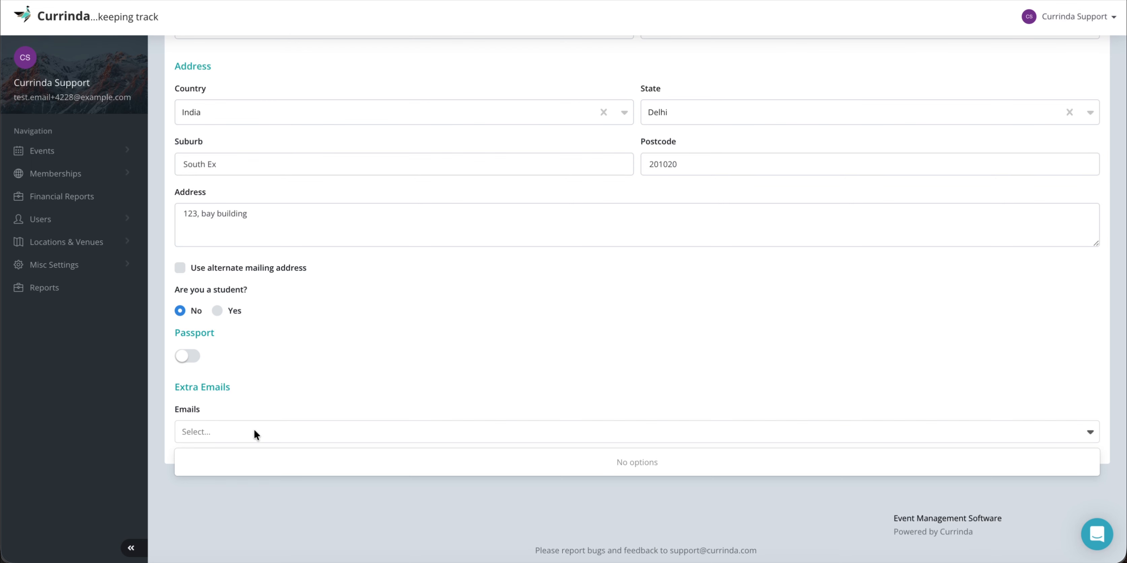
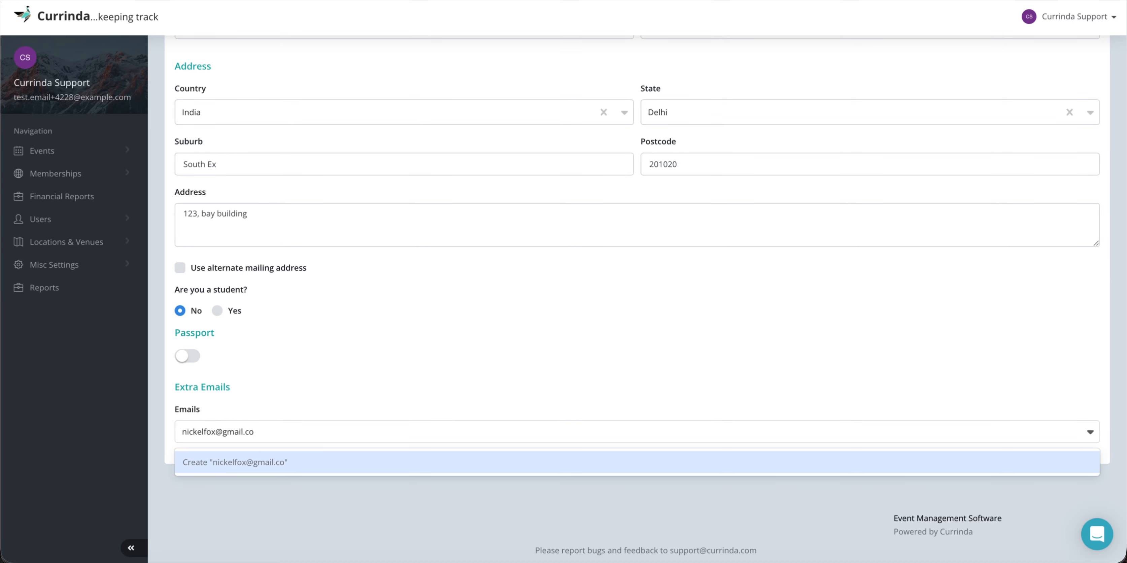
pyautogui.press('Return')
pyautogui.scroll(15, 889, 306)
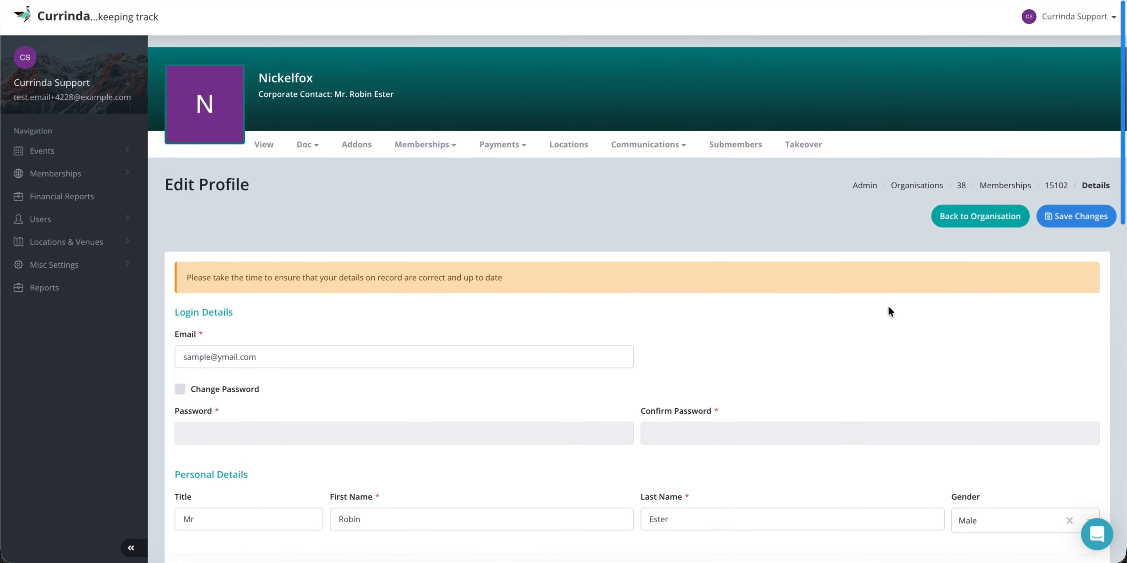
pyautogui.click(1088, 201)
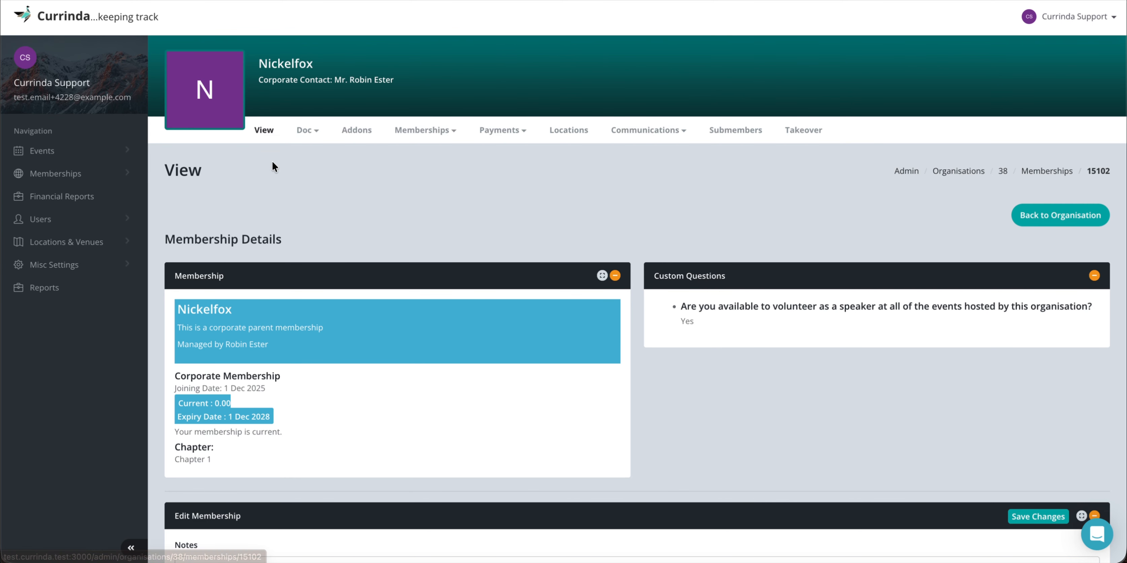
# Open the Addons page and confirm the Availed Addons list shows no addons found.
pyautogui.click(358, 134)
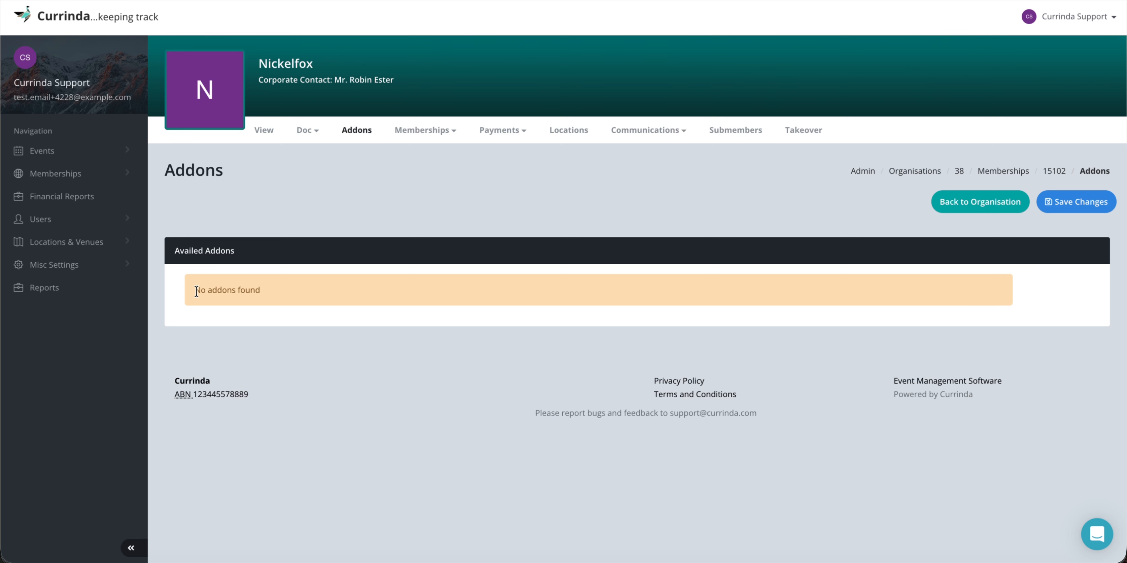
pyautogui.moveTo(194, 290); pyautogui.dragTo(270, 290)
pyautogui.click(269, 291)
pyautogui.click(427, 134)
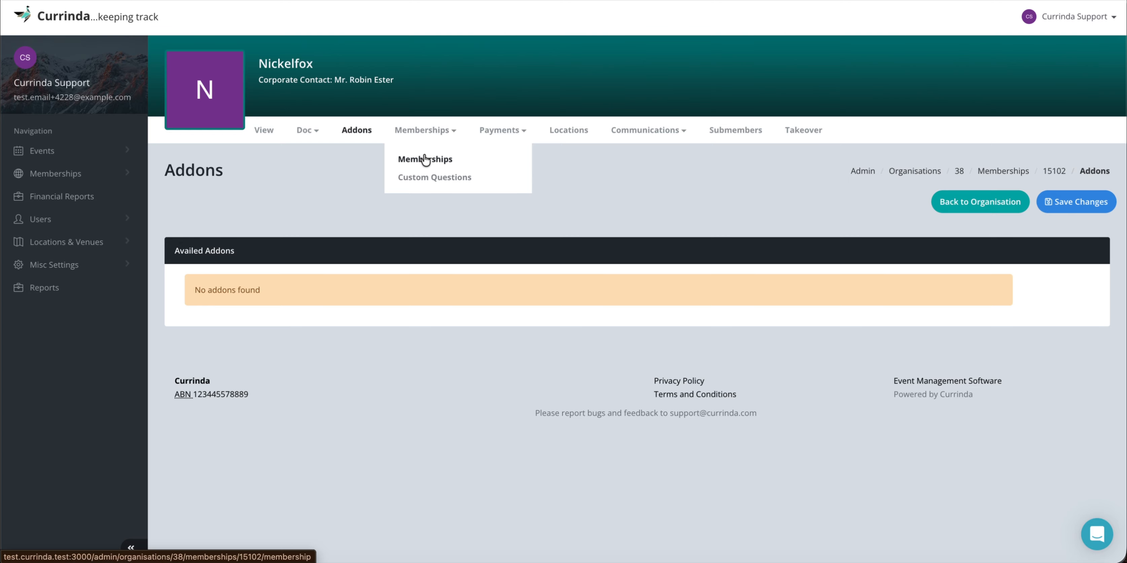
# Keep Corporate Membership as the type and enter a membership number.
pyautogui.click(425, 158)
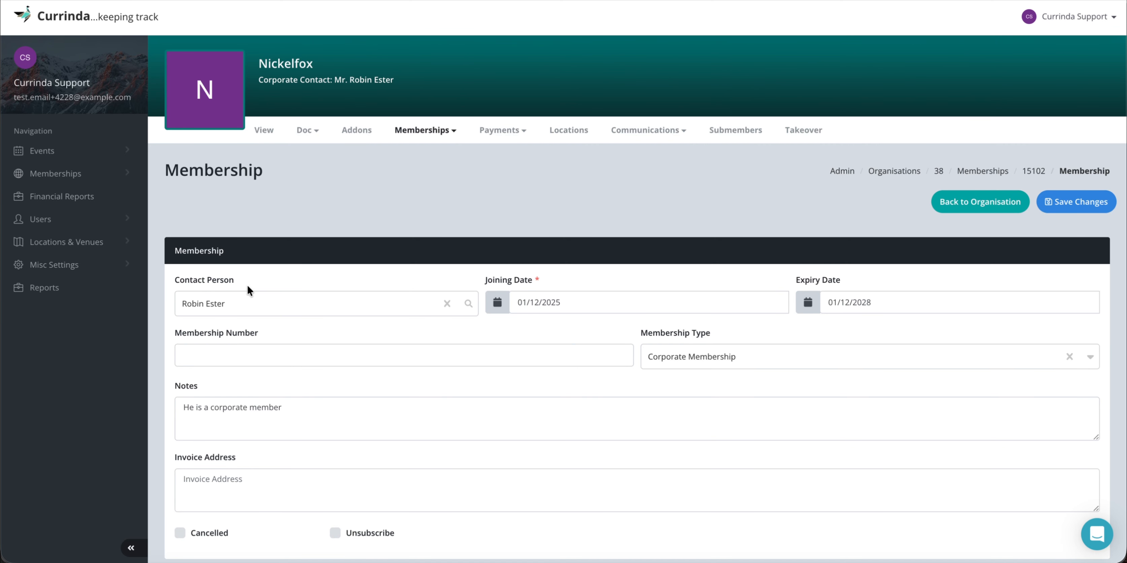
pyautogui.click(711, 357)
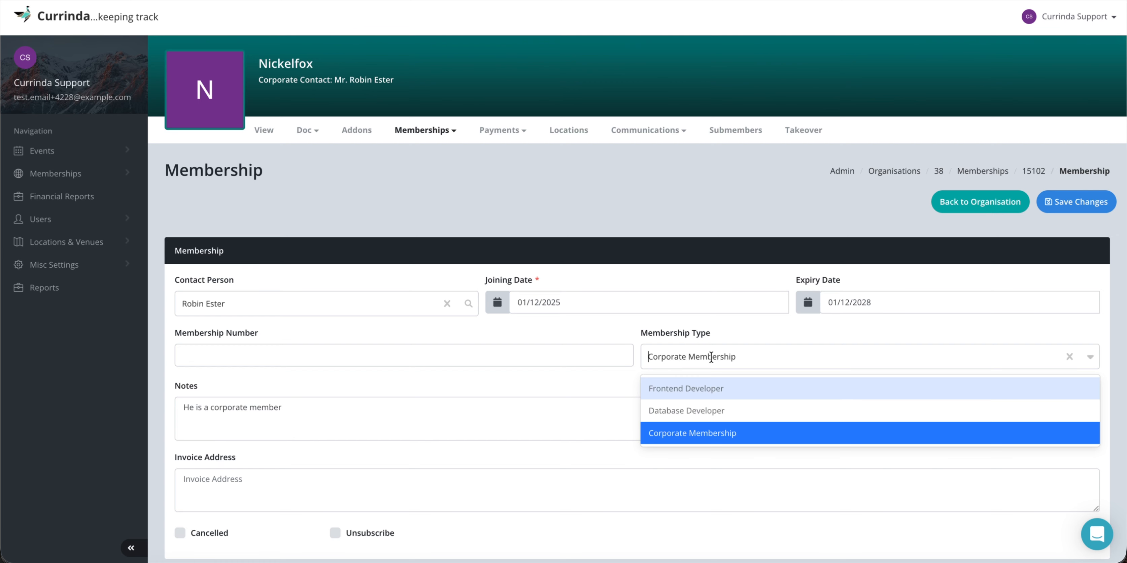
pyautogui.click(712, 357)
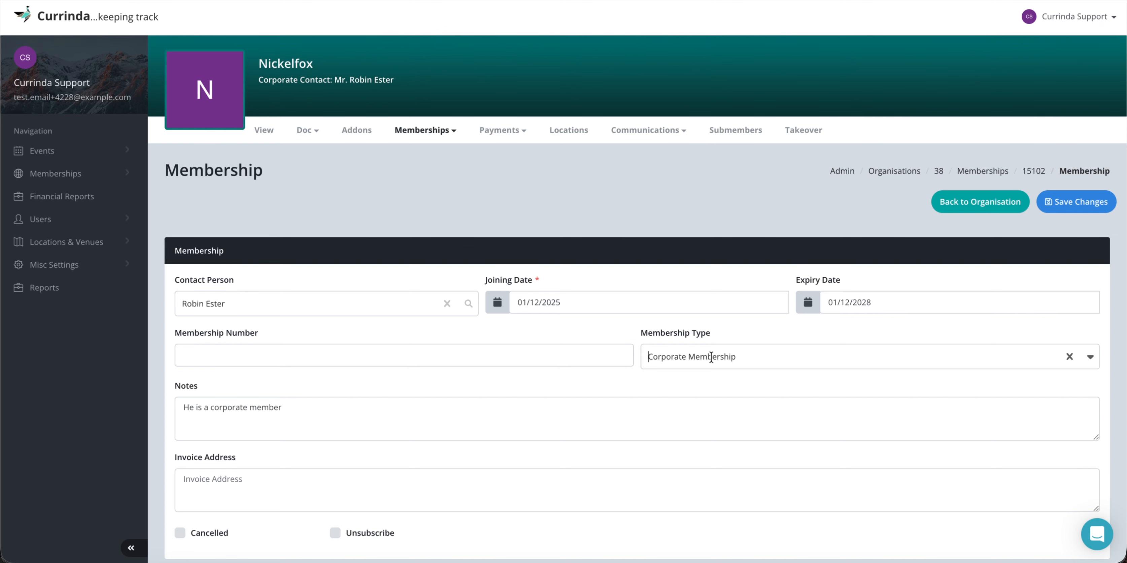
pyautogui.click(735, 330)
pyautogui.click(415, 355)
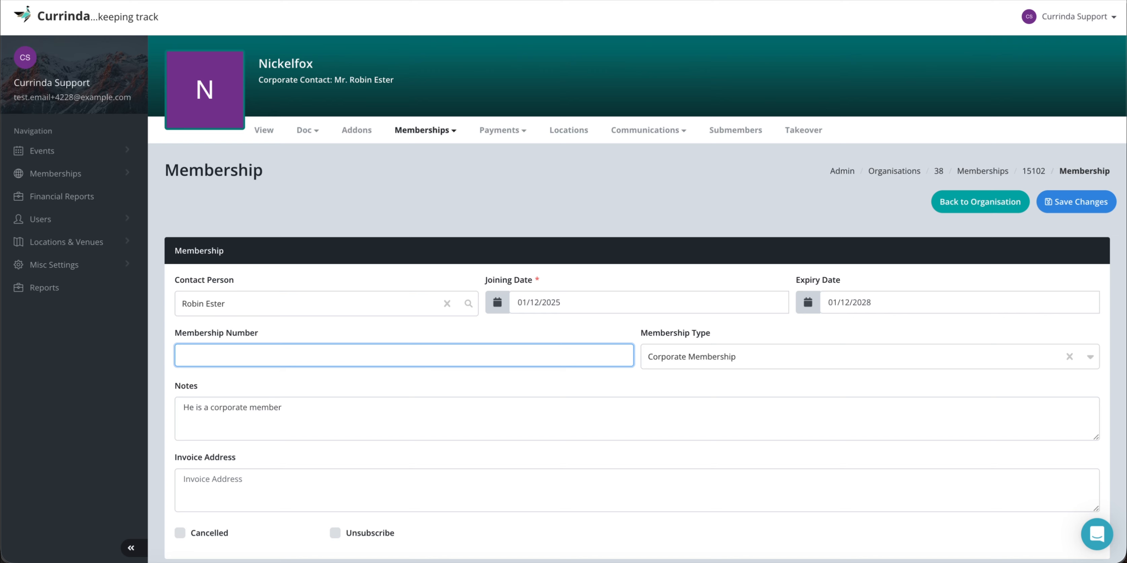
pyautogui.write('123')
pyautogui.click(485, 385)
# Enter the invoice address and save the membership changes.
pyautogui.scroll(-3, 485, 384)
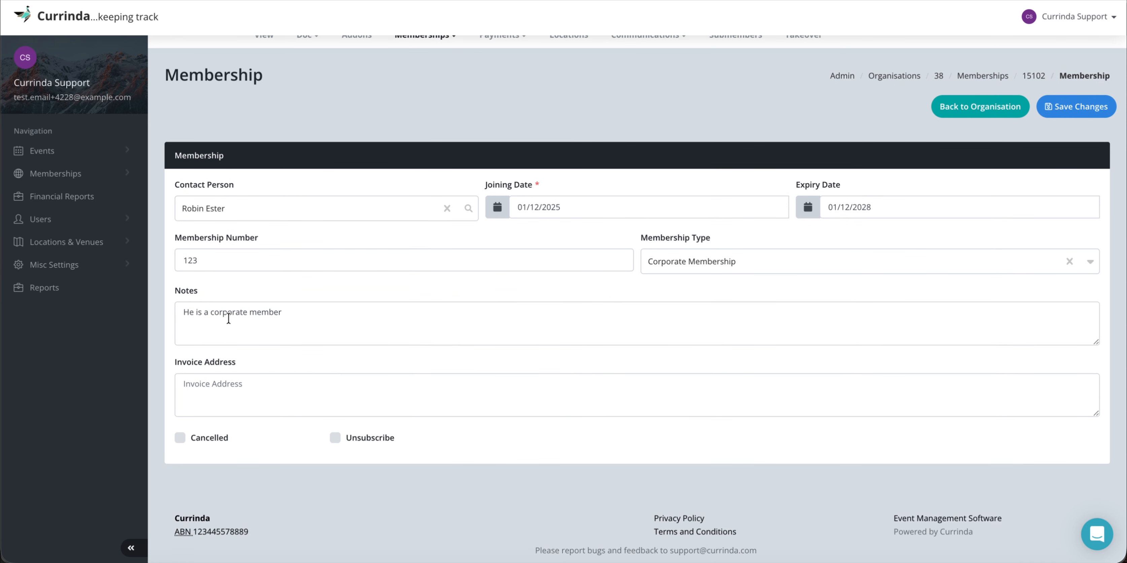
pyautogui.click(217, 389)
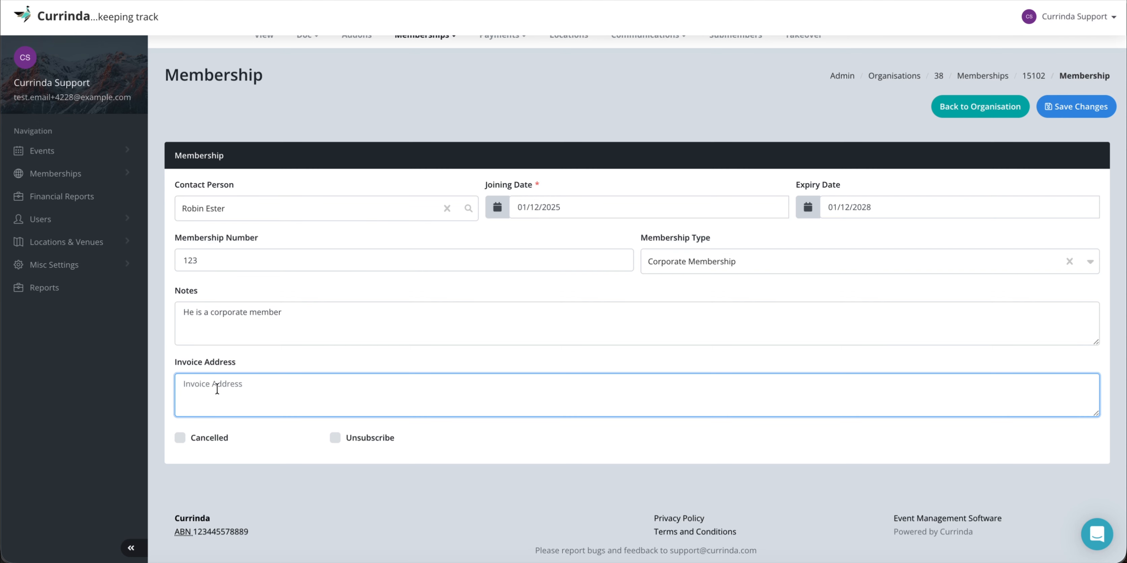
pyautogui.write('M')
pyautogui.press('BackSpace')
pyautogui.write('Melbourne, Victoria')
pyautogui.click(1060, 104)
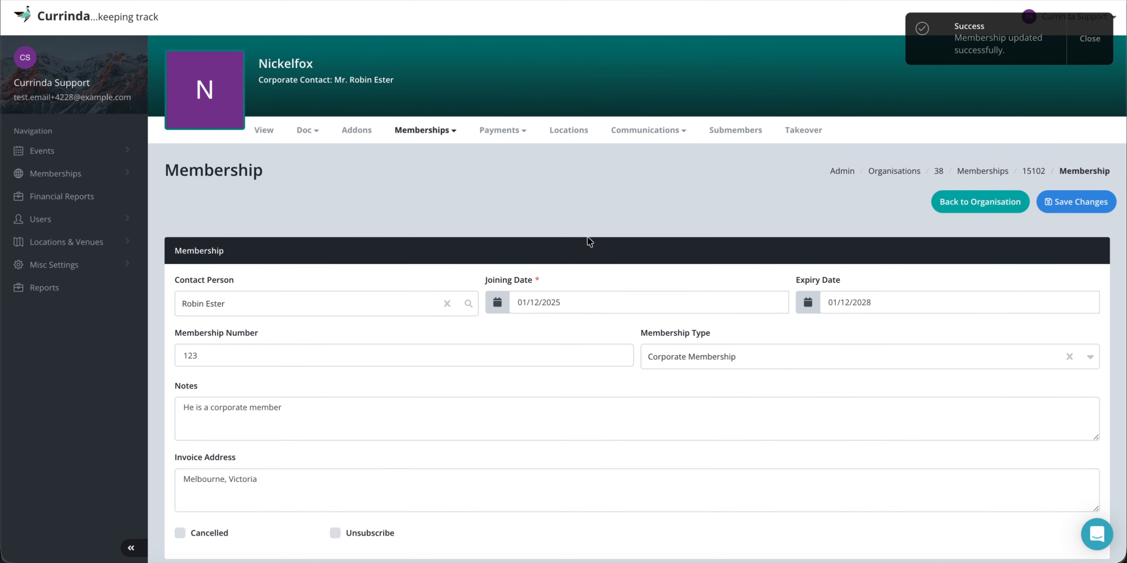
# Open the Custom Questions page showing the volunteer-speaker question answered Yes.
pyautogui.click(425, 130)
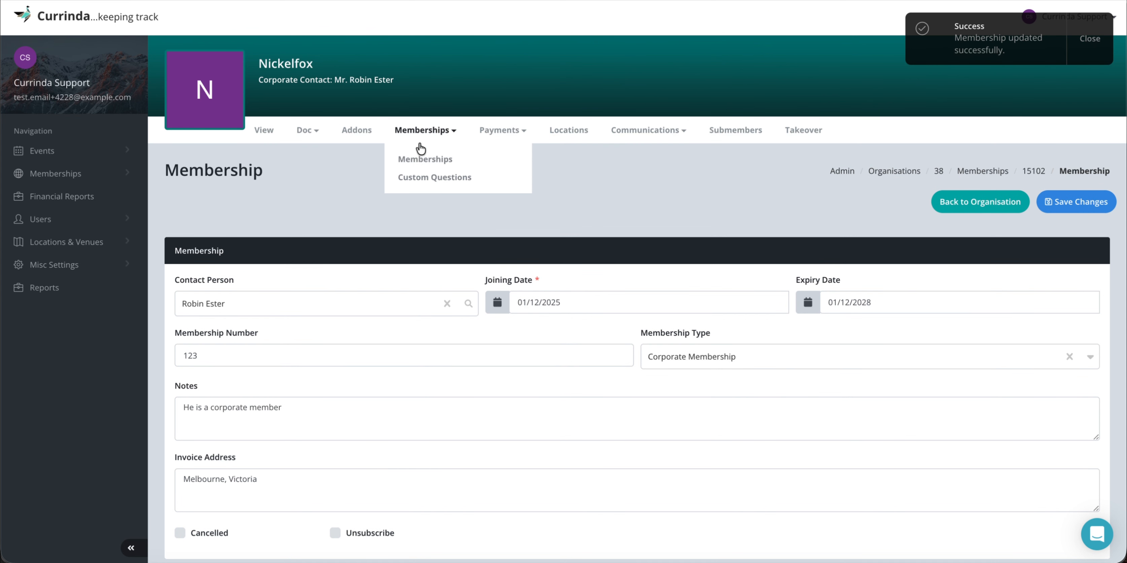
pyautogui.click(420, 177)
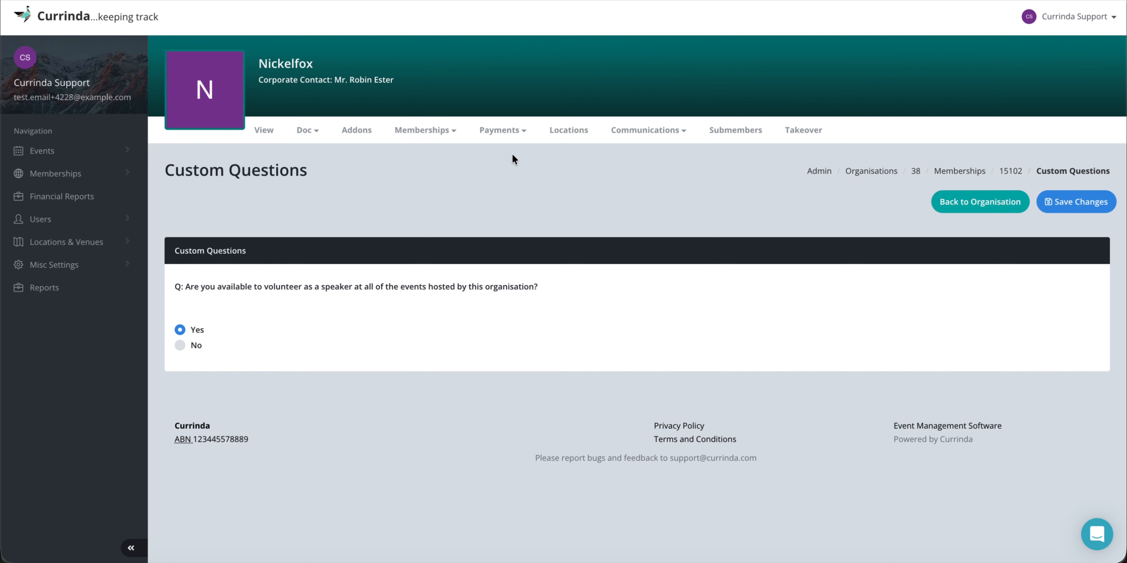
pyautogui.click(502, 129)
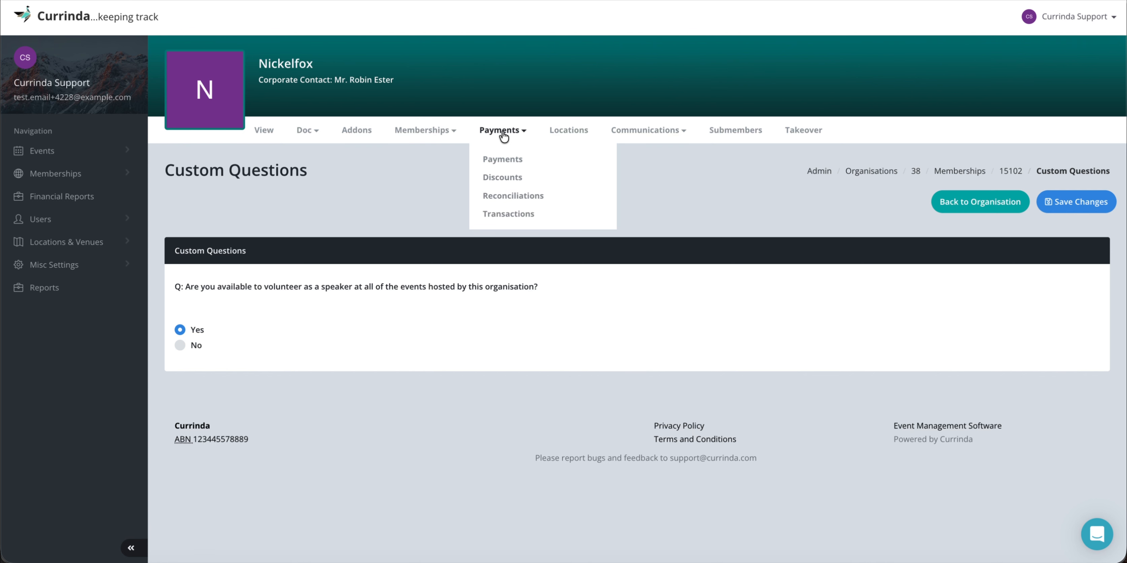
# Check the Payments page: one 100.00 DirectDebit payment and $0.00 outstanding.
pyautogui.click(503, 159)
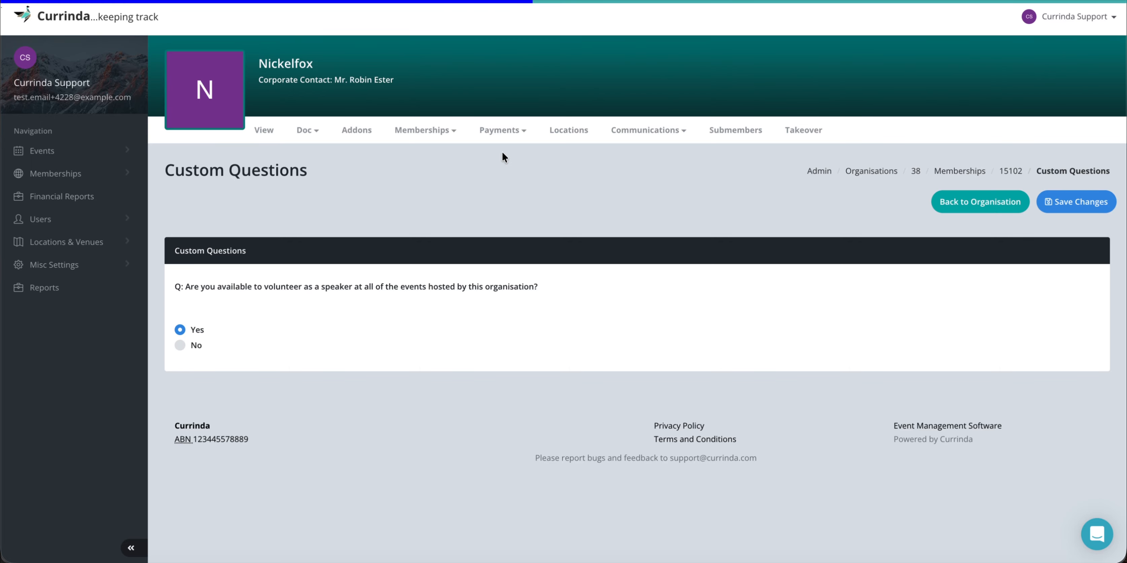
pyautogui.scroll(-5, 502, 277)
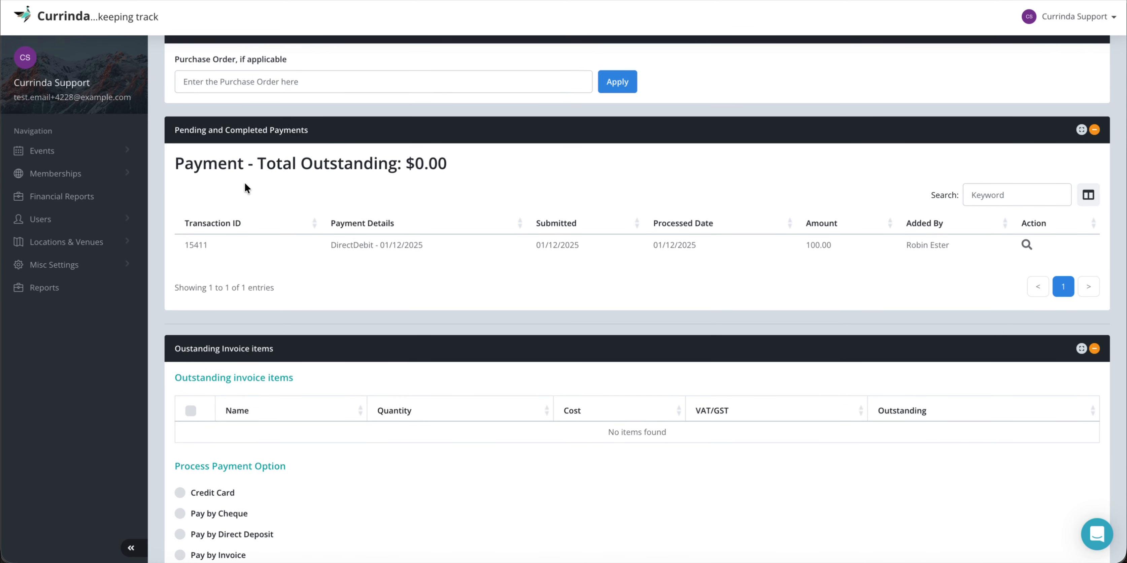
pyautogui.moveTo(185, 246); pyautogui.dragTo(229, 245)
pyautogui.click(230, 245)
pyautogui.moveTo(331, 244); pyautogui.dragTo(450, 243)
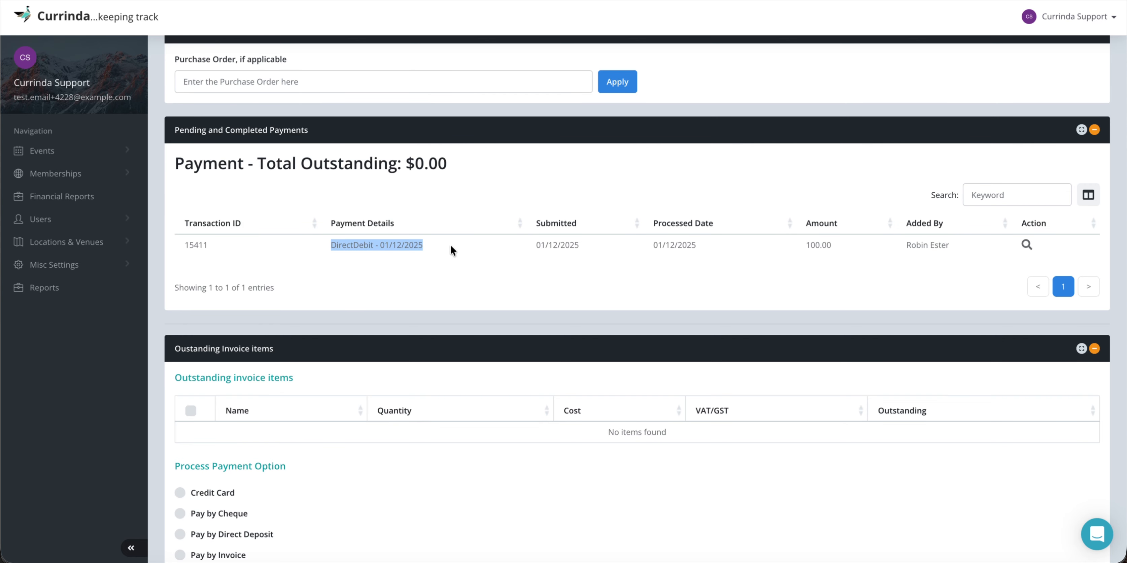
pyautogui.click(543, 241)
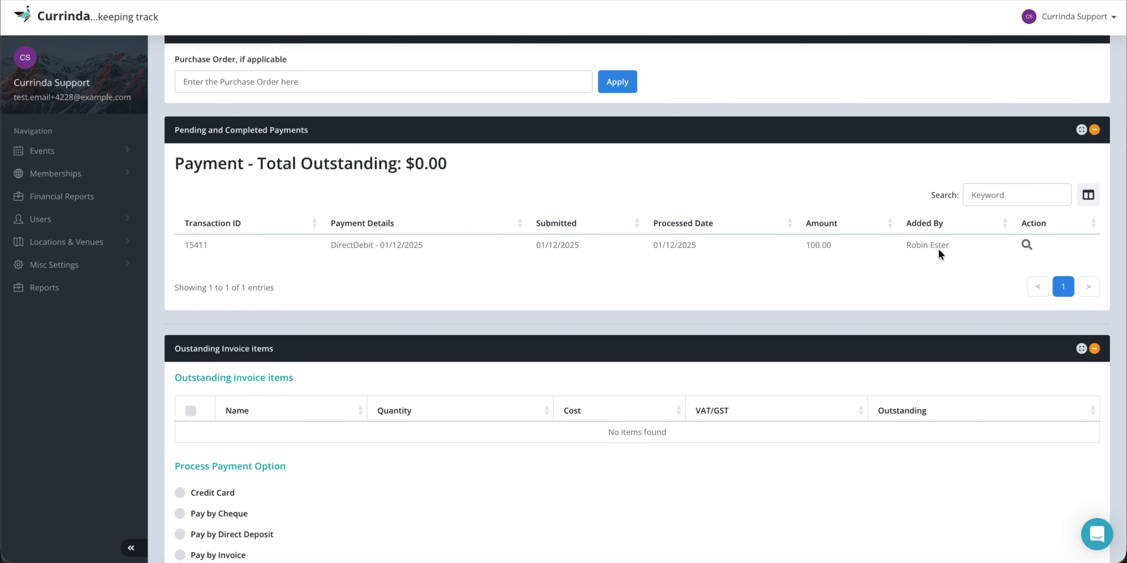
pyautogui.scroll(-2, 533, 348)
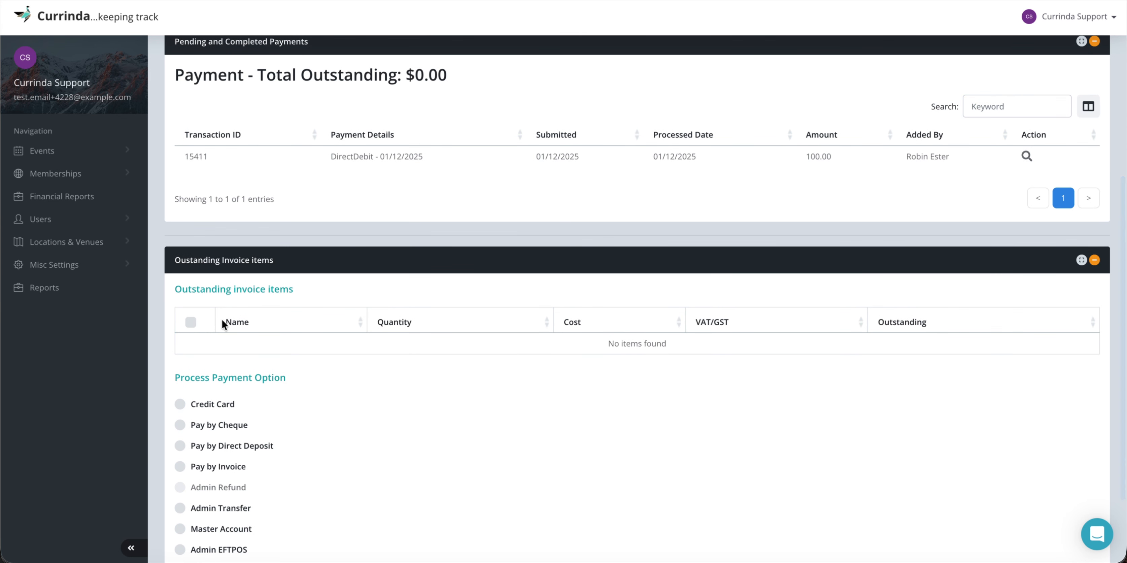
pyautogui.scroll(-2, 378, 369)
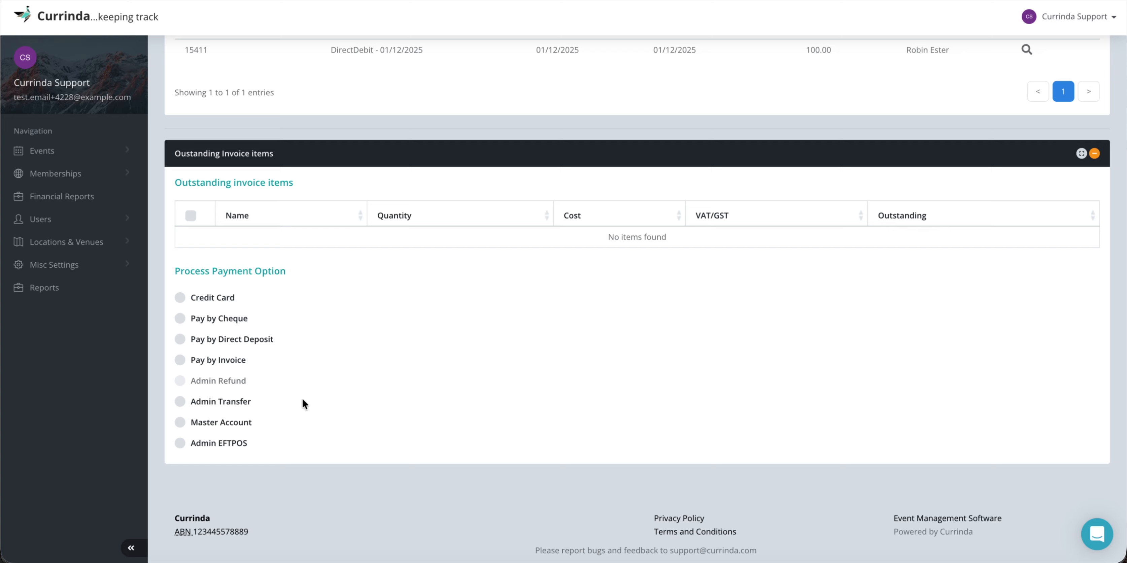
pyautogui.scroll(10, 302, 398)
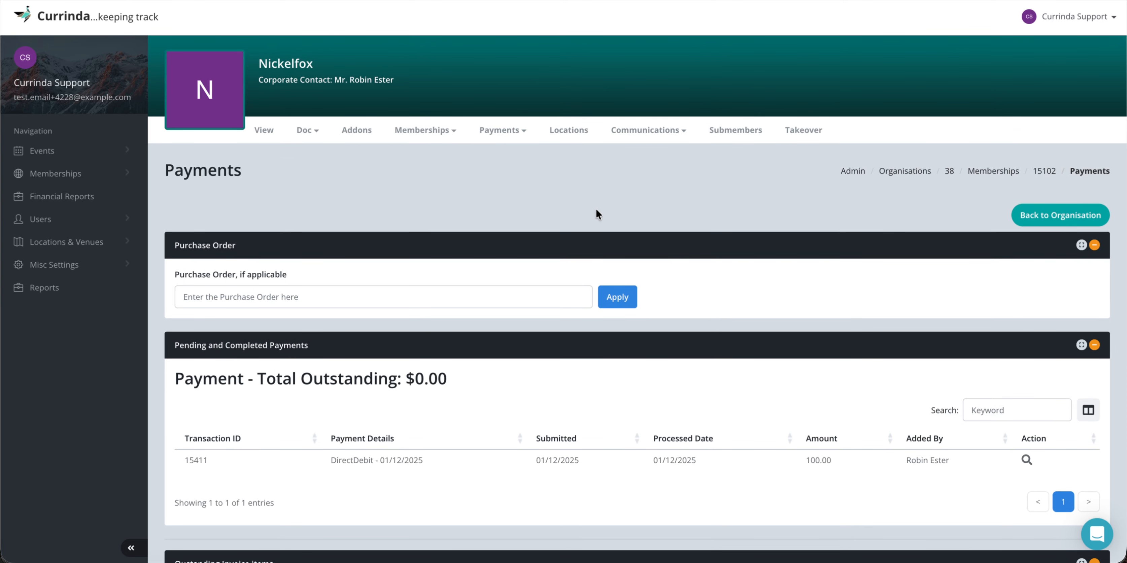
pyautogui.click(500, 130)
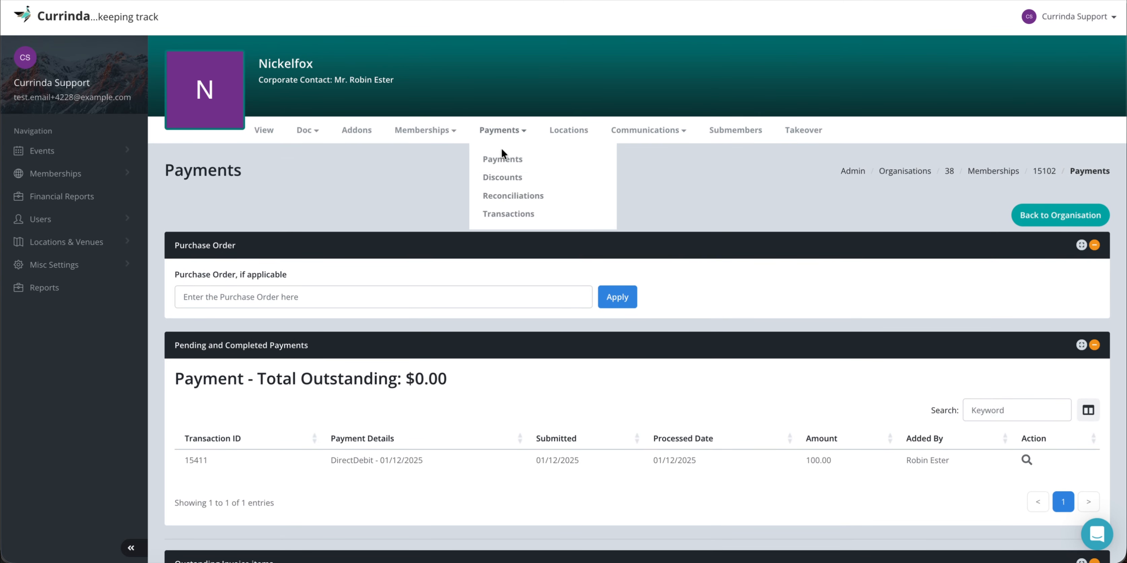
# Start a new Charge entry on Nickelfox's discounts with new description 'Charges for Admin Interference'.
pyautogui.click(503, 178)
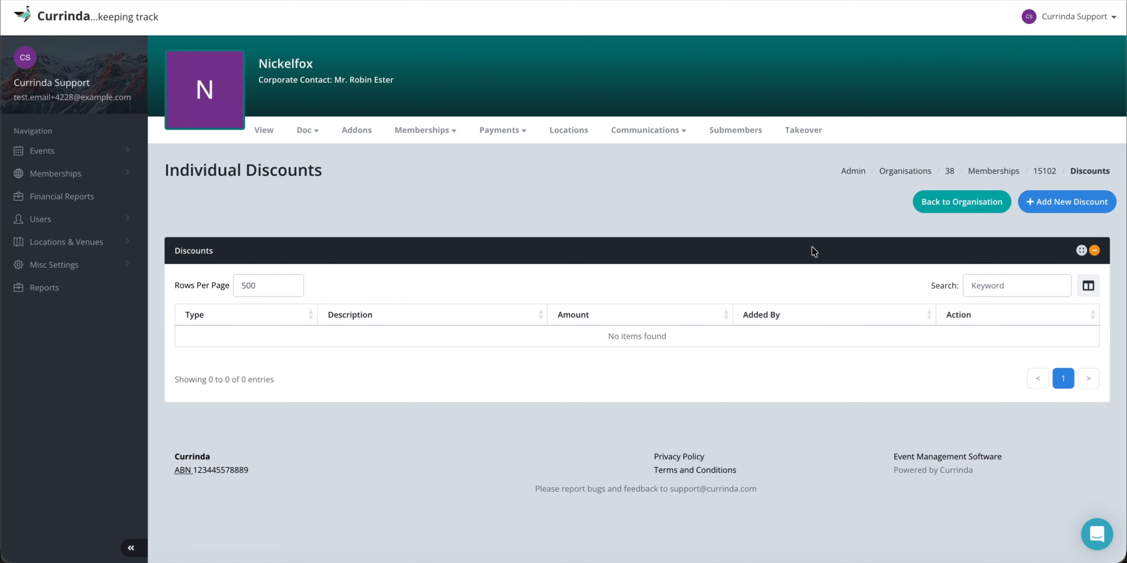
pyautogui.click(1066, 206)
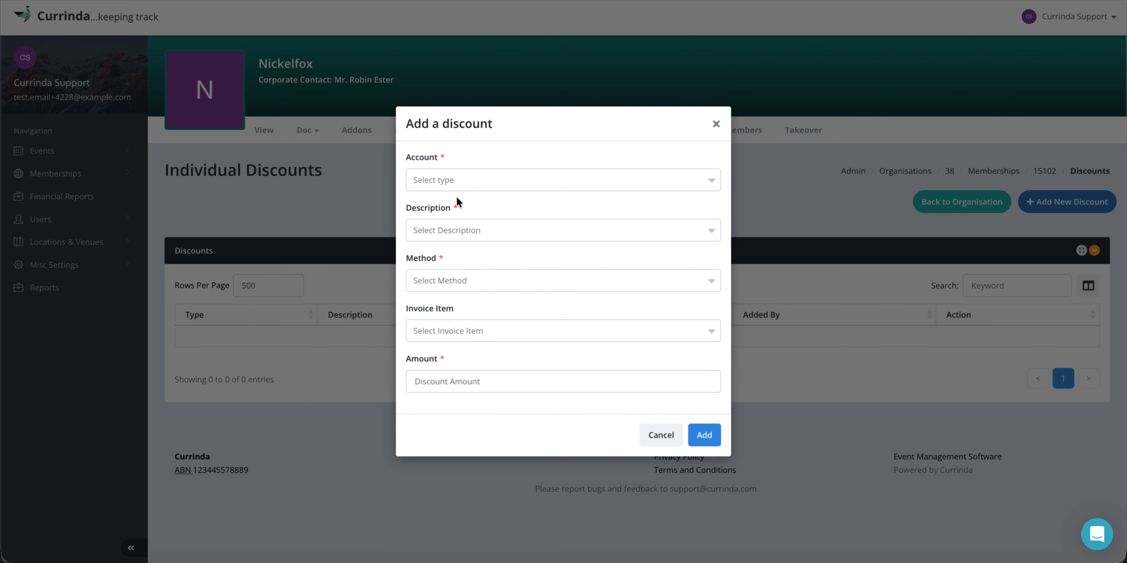
pyautogui.click(444, 181)
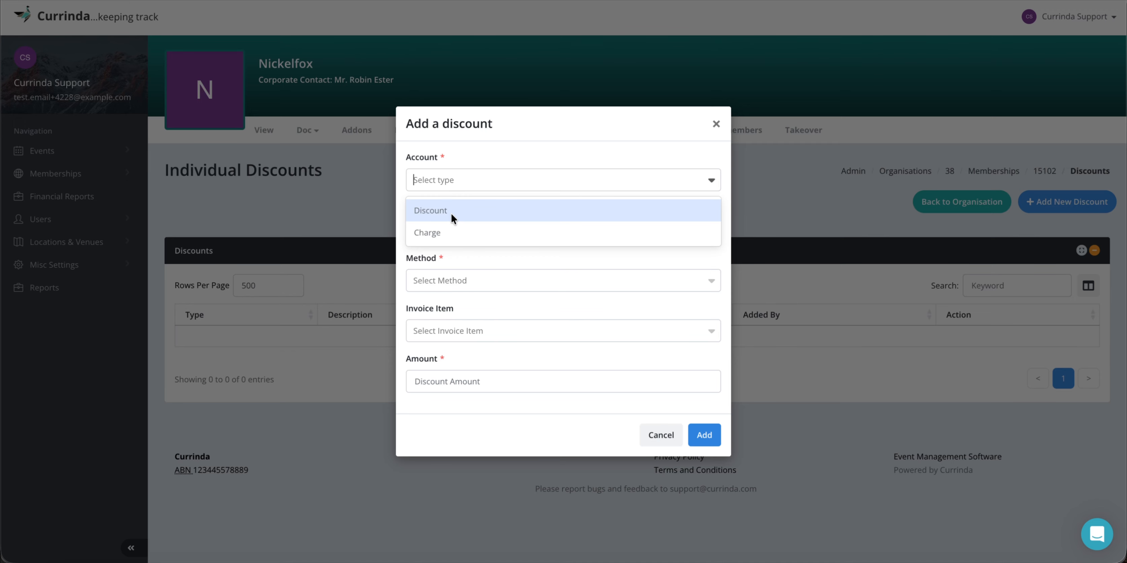
pyautogui.click(444, 234)
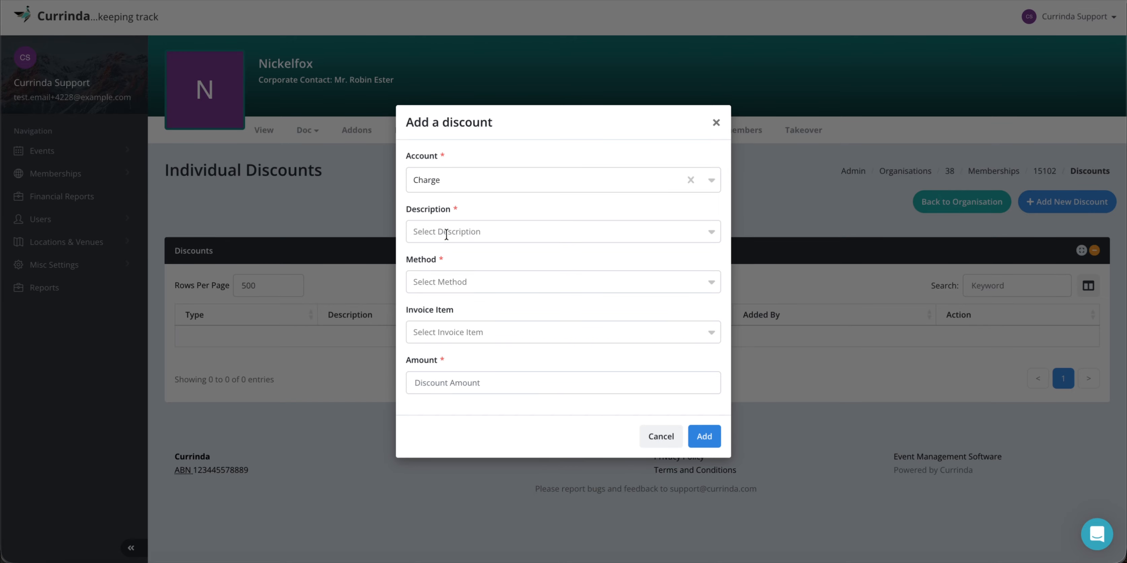
pyautogui.click(465, 232)
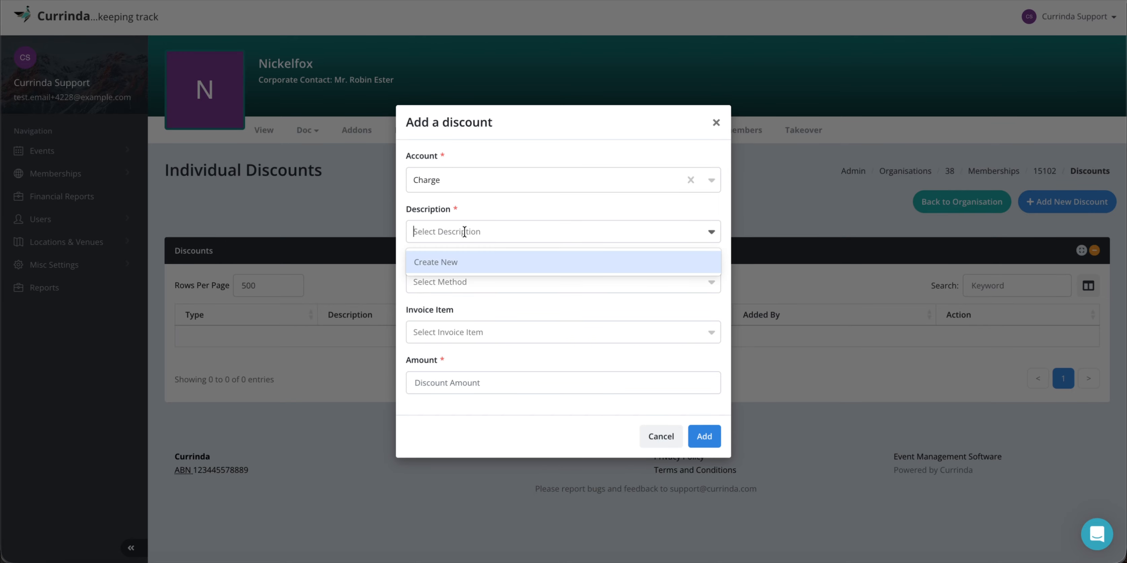
pyautogui.click(461, 261)
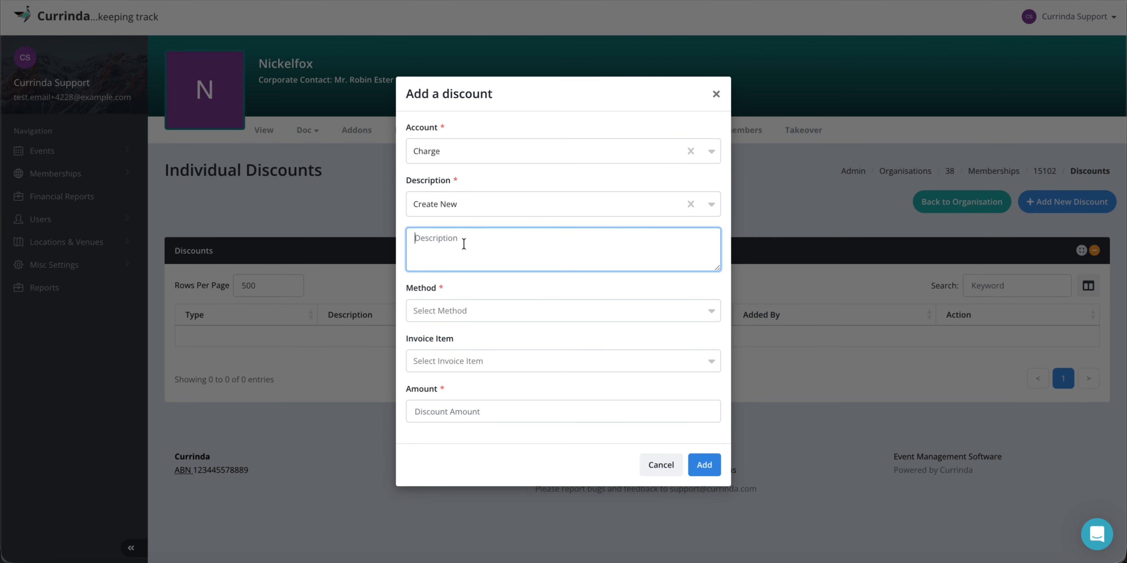
pyautogui.write('Charges for Admin Interference')
# Set the charge method to Arbitrary with an amount of 100 and add it.
pyautogui.click(449, 306)
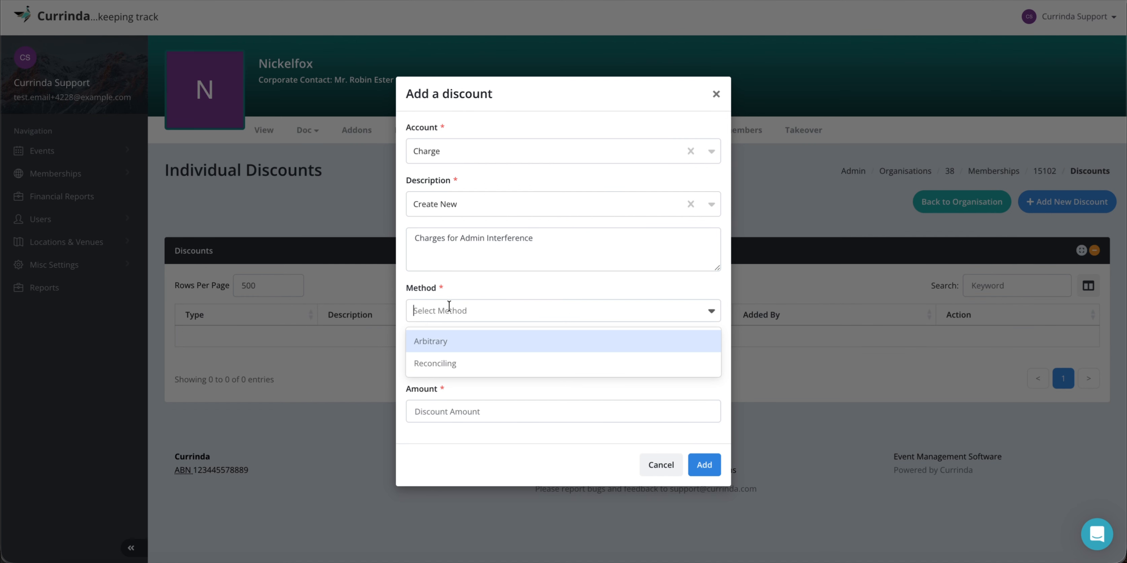
pyautogui.click(452, 340)
pyautogui.click(449, 362)
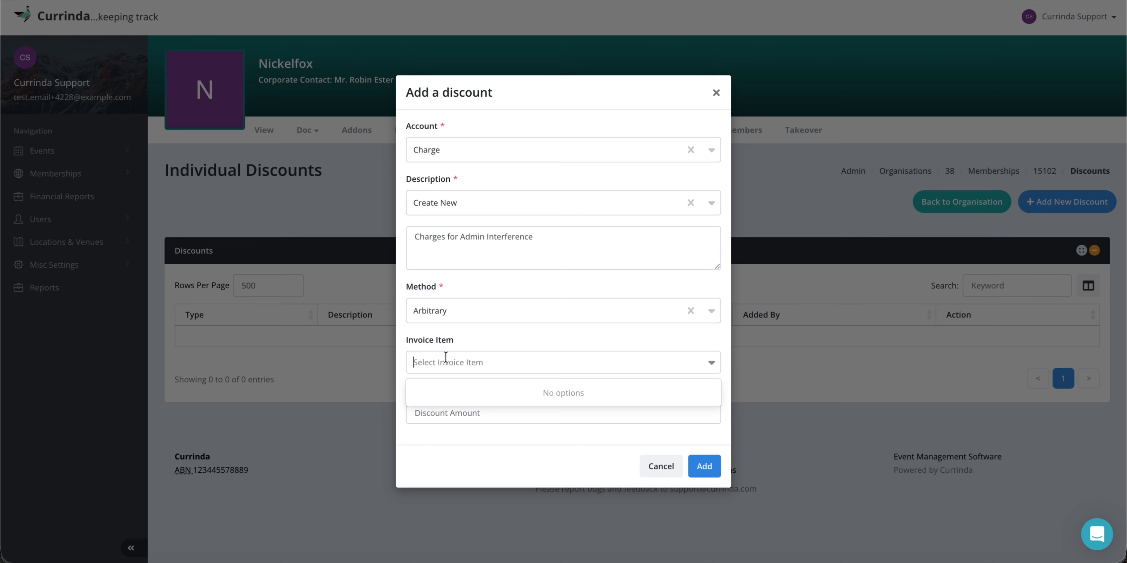
pyautogui.click(482, 362)
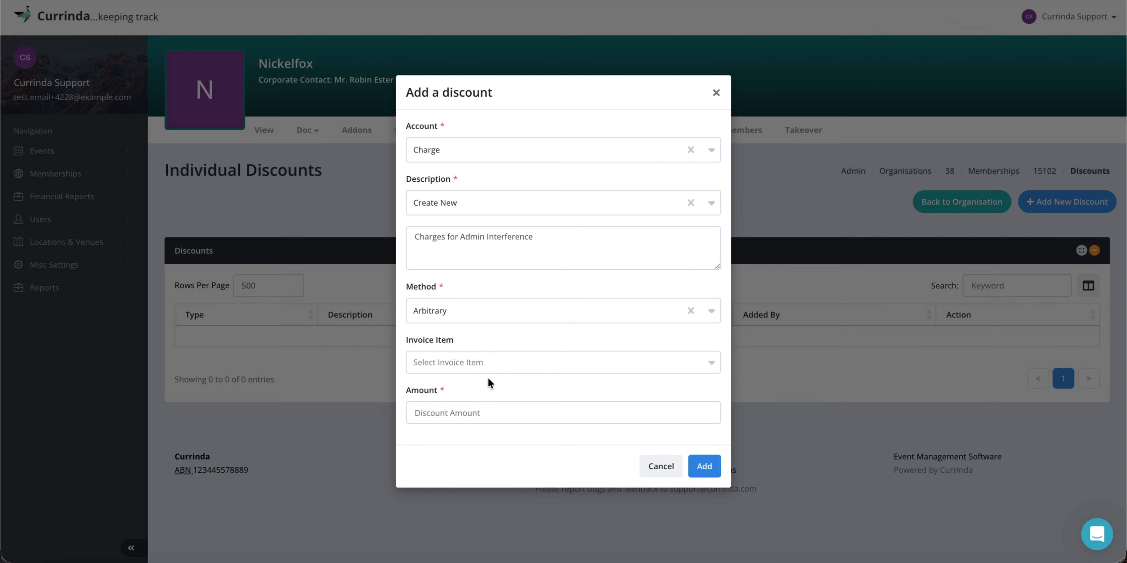
pyautogui.click(444, 410)
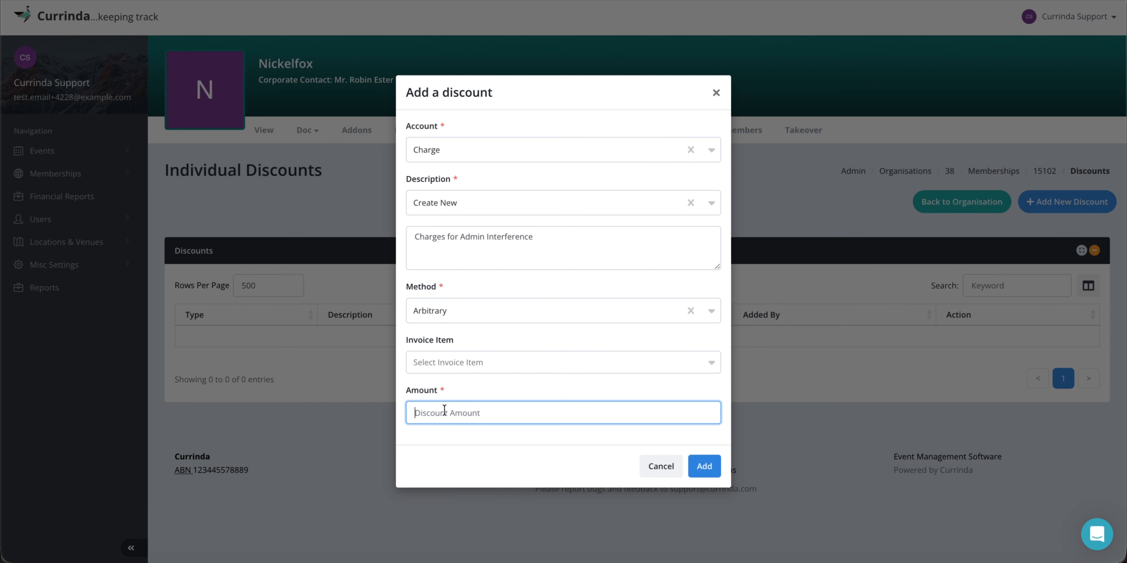
pyautogui.write('100')
pyautogui.click(711, 465)
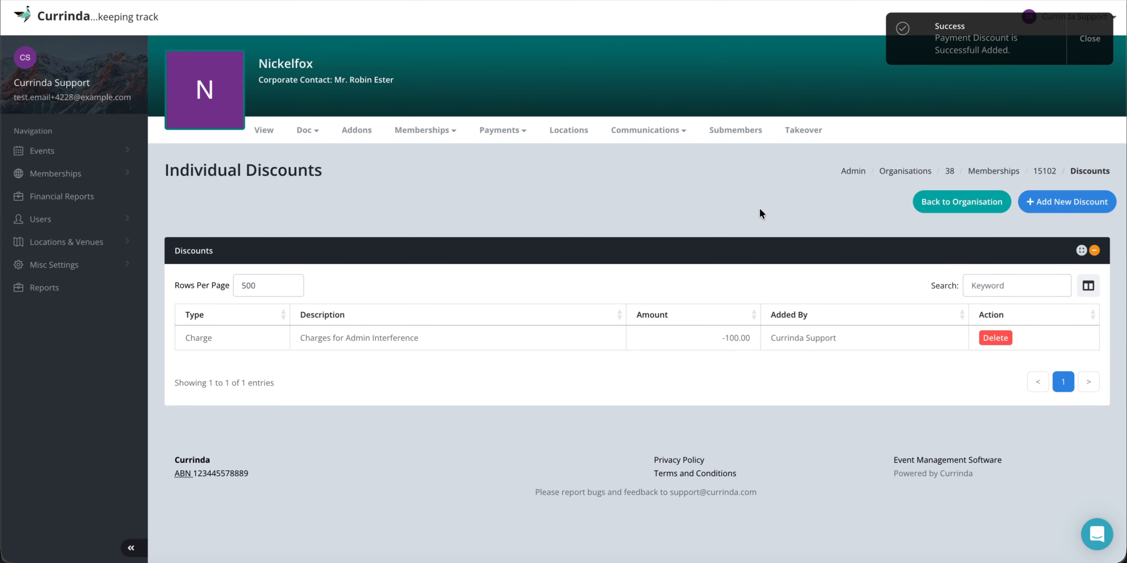
# Check the outstanding total on the Nickelfox membership's Payments page.
pyautogui.click(502, 130)
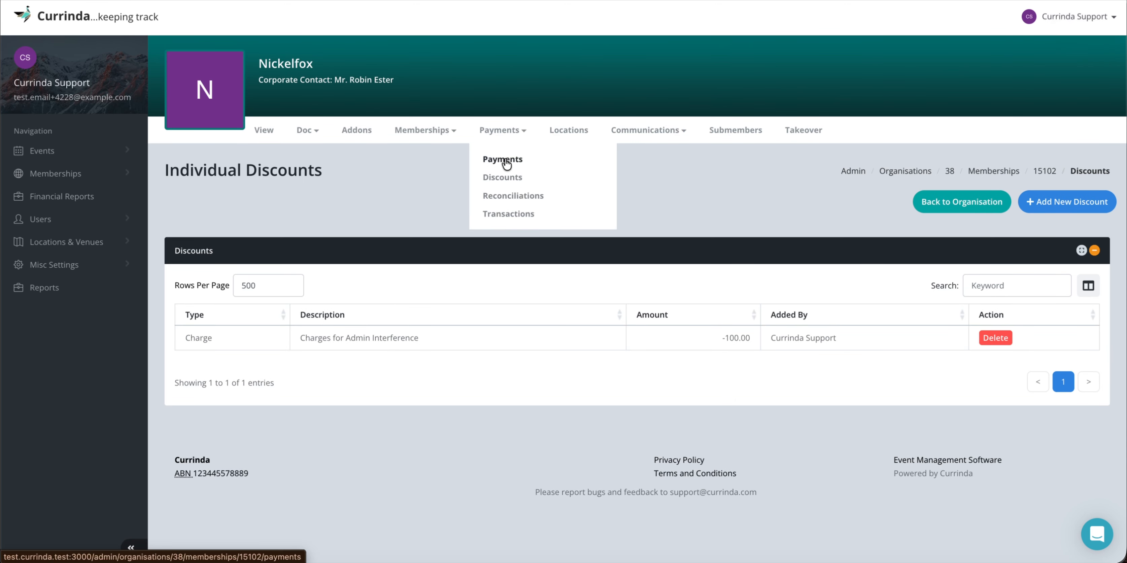
pyautogui.click(506, 159)
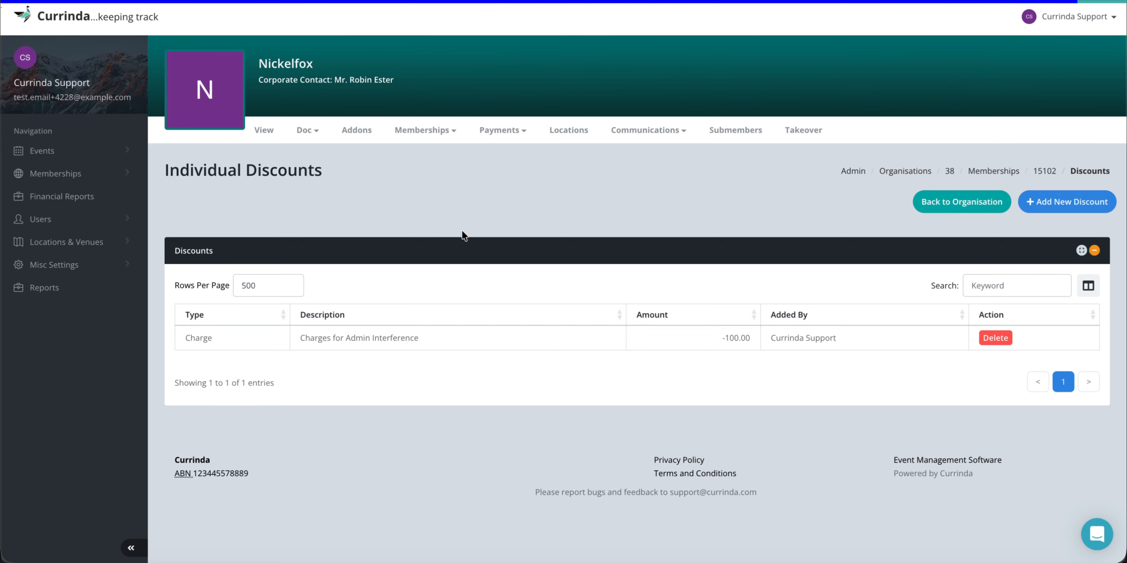
pyautogui.scroll(-5, 464, 236)
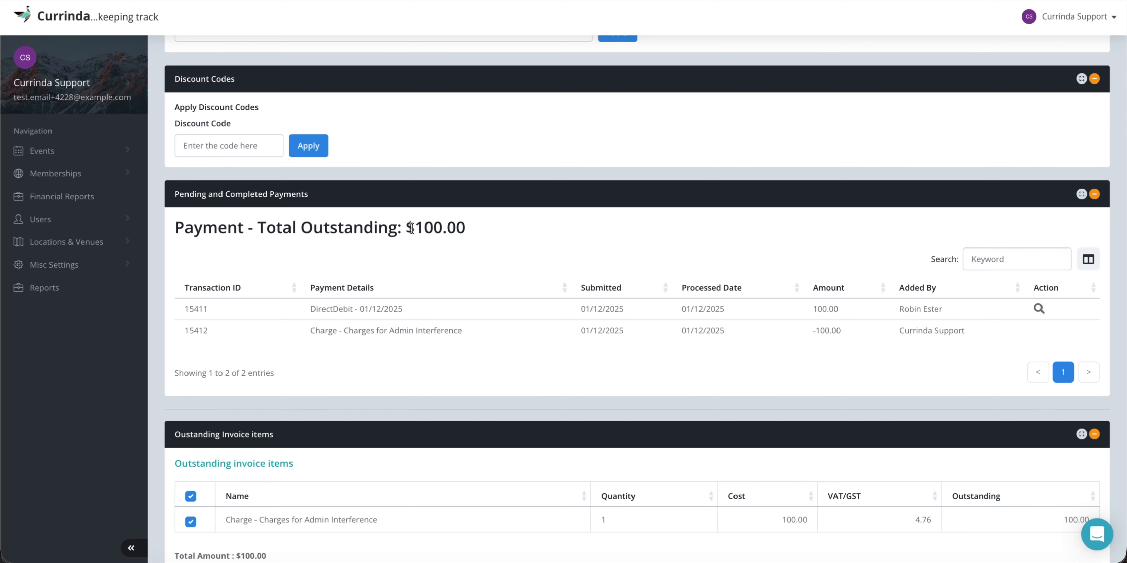
pyautogui.moveTo(414, 228); pyautogui.dragTo(477, 234)
pyautogui.click(474, 234)
pyautogui.scroll(-4, 282, 321)
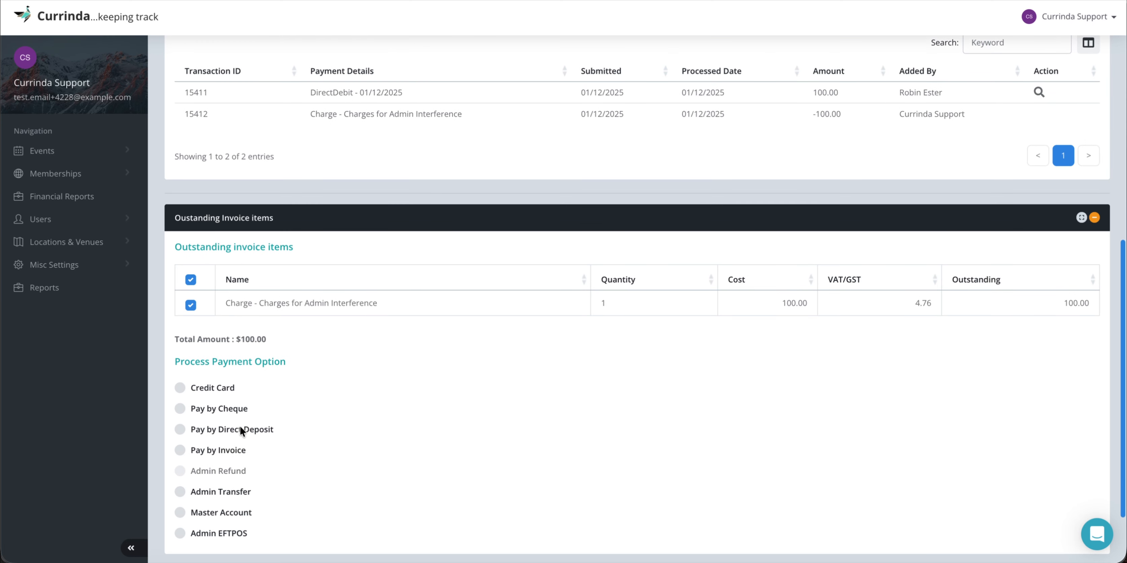
pyautogui.scroll(9, 414, 422)
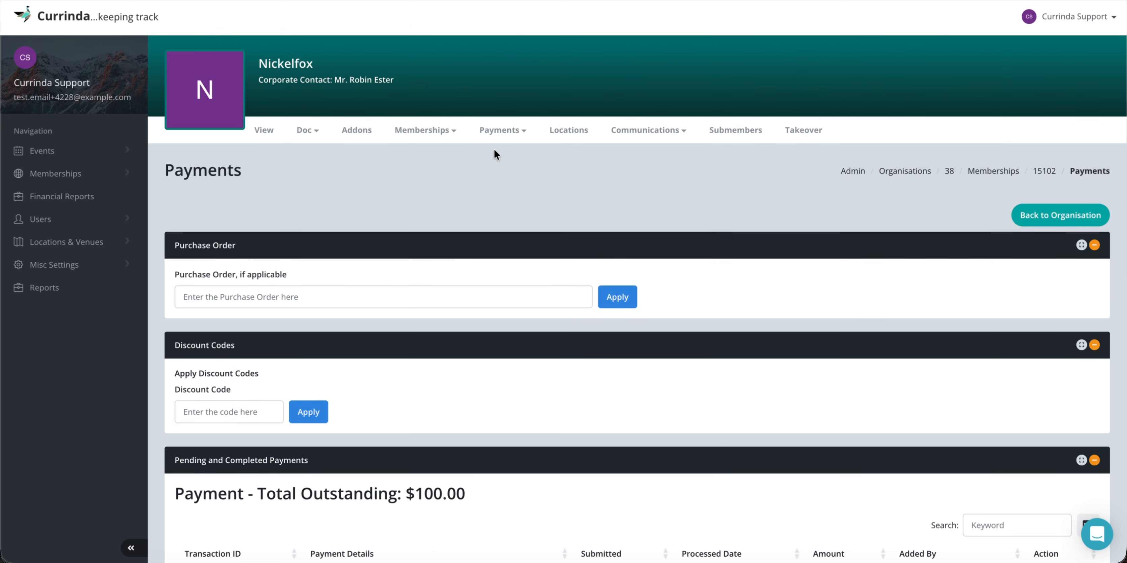
# Delete the 'Charges for Admin Interference' test charge from the Discounts list.
pyautogui.click(494, 132)
pyautogui.click(497, 175)
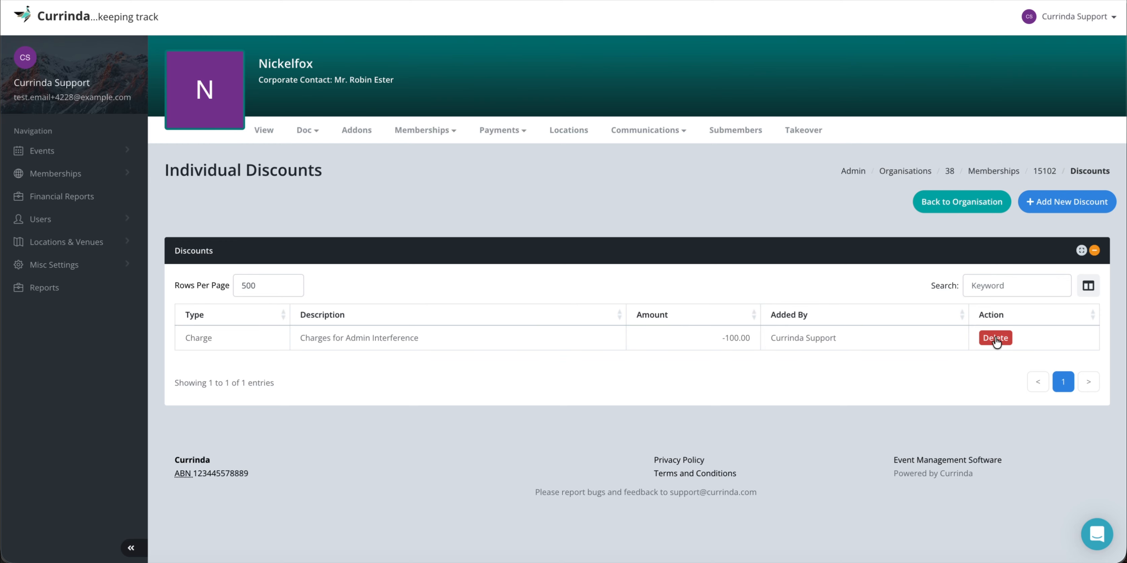
pyautogui.click(996, 338)
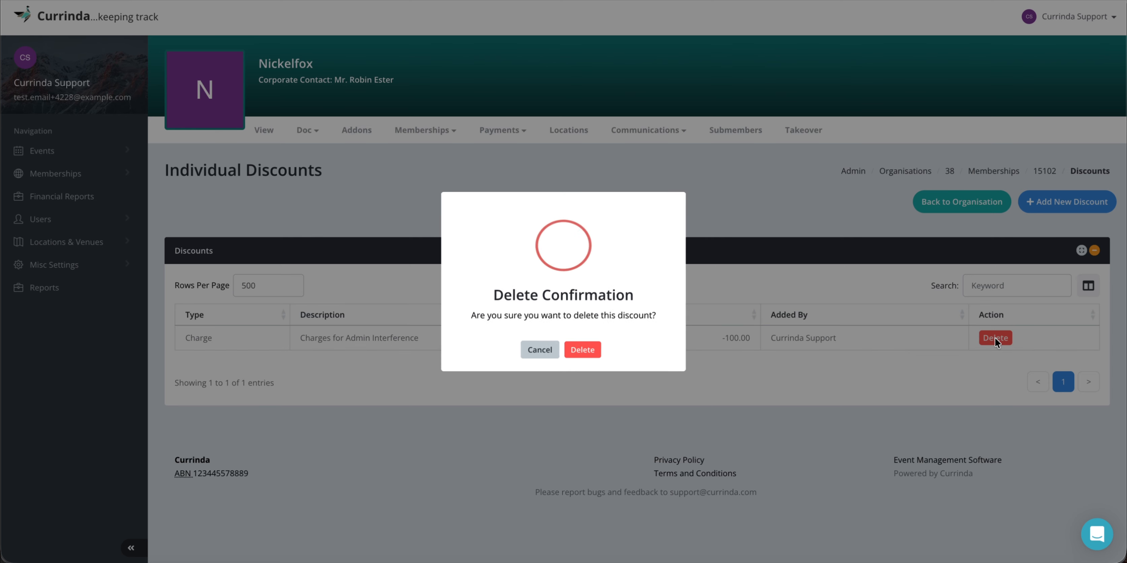
pyautogui.click(583, 358)
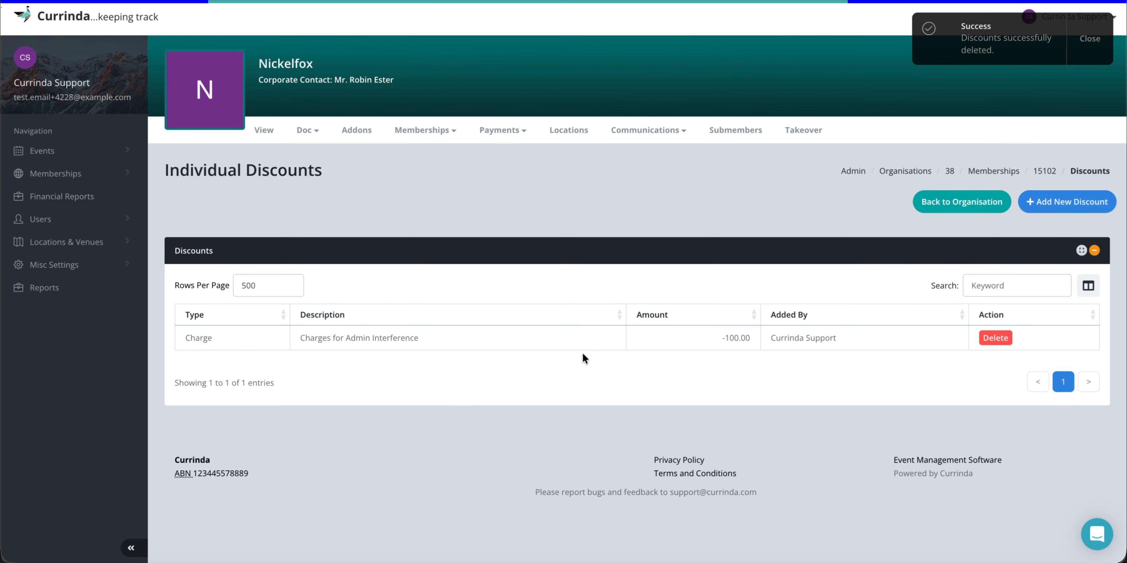
# Recheck the Payments page to confirm the total outstanding is back to $0.00.
pyautogui.click(499, 130)
pyautogui.click(504, 159)
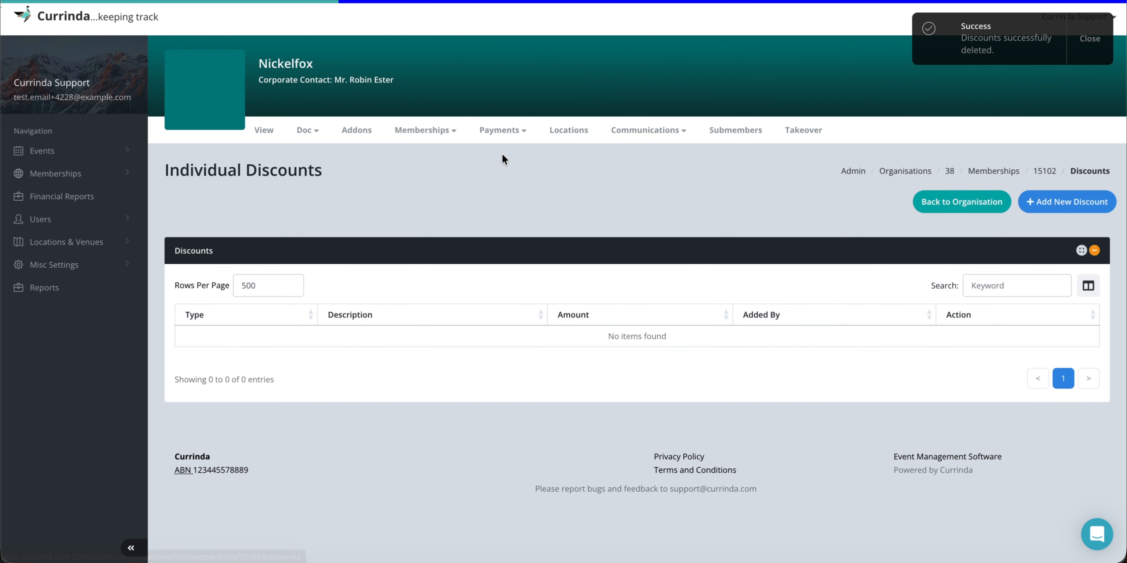
pyautogui.scroll(-1, 468, 354)
pyautogui.scroll(-9, 468, 353)
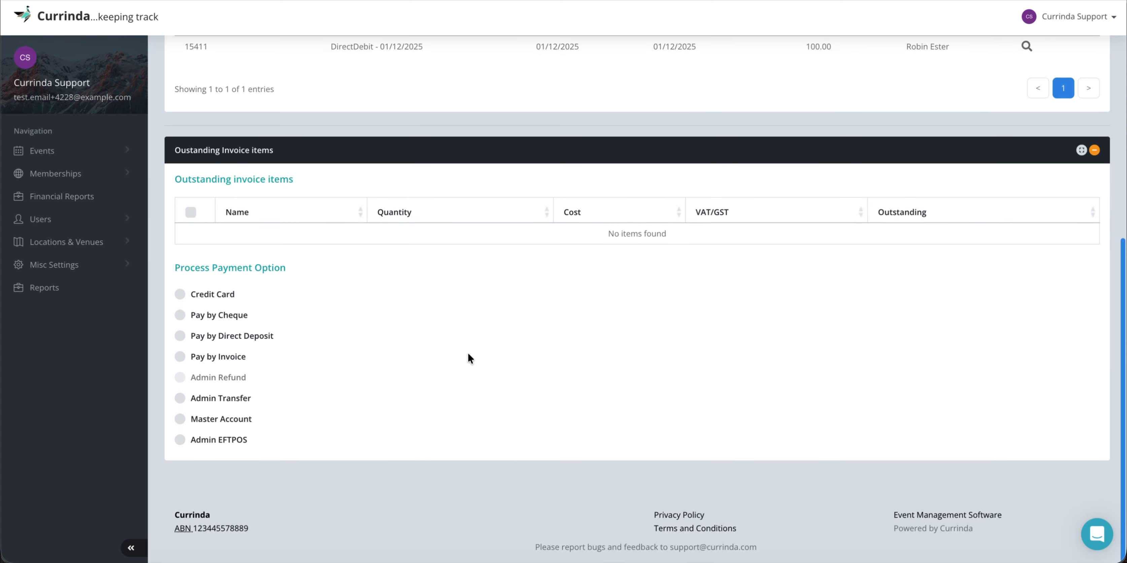
pyautogui.scroll(10, 467, 353)
pyautogui.click(502, 131)
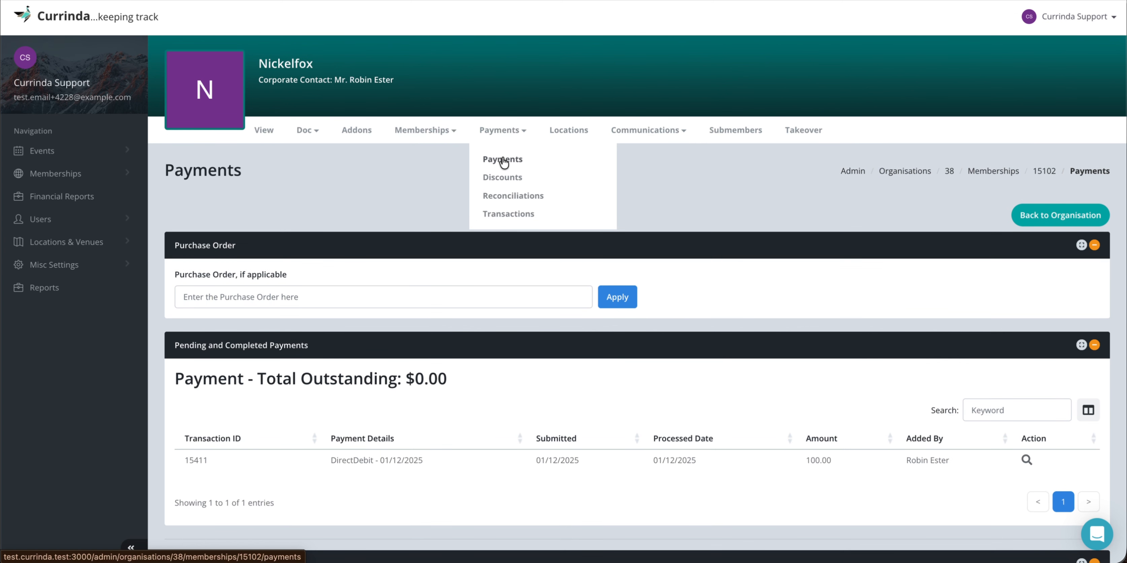
pyautogui.click(513, 196)
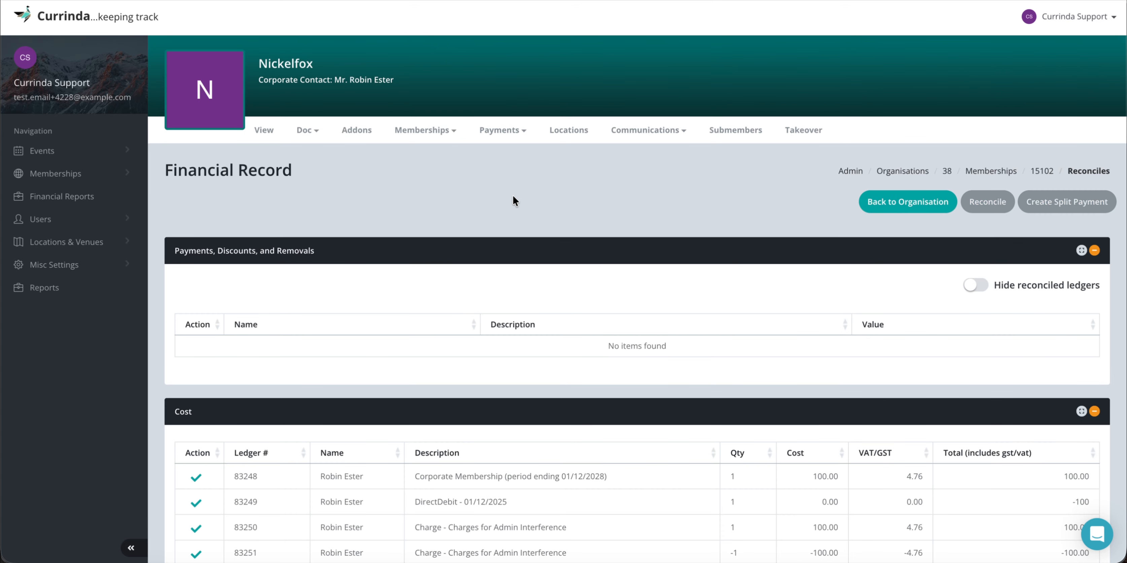
# Review the Corporate Membership ledger (cost 100.00, VAT 4.76) and the -100 DirectDebit row.
pyautogui.scroll(-3, 576, 344)
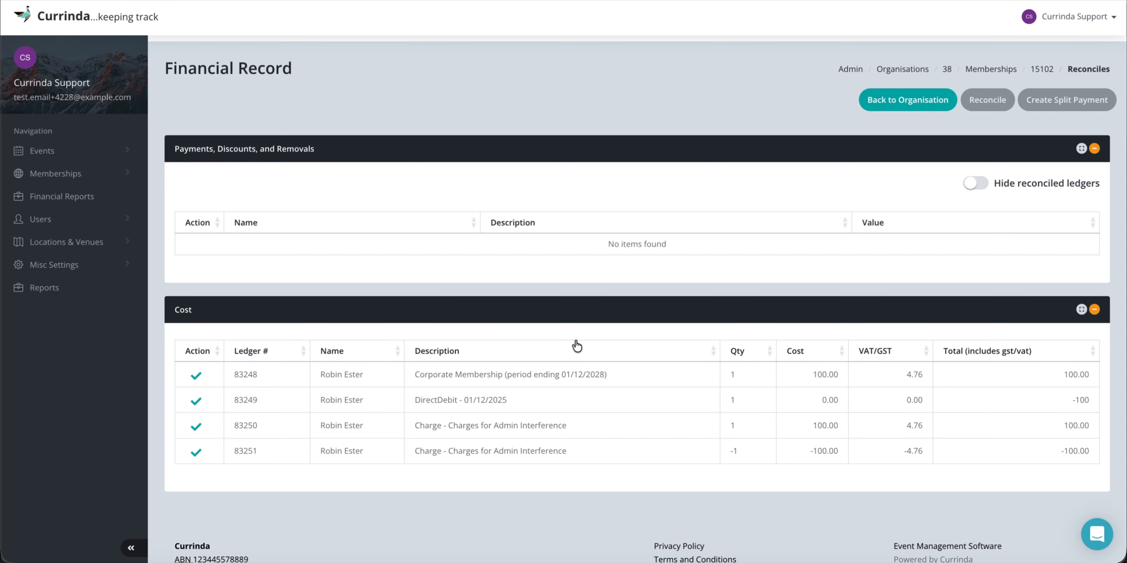
pyautogui.scroll(-1, 475, 420)
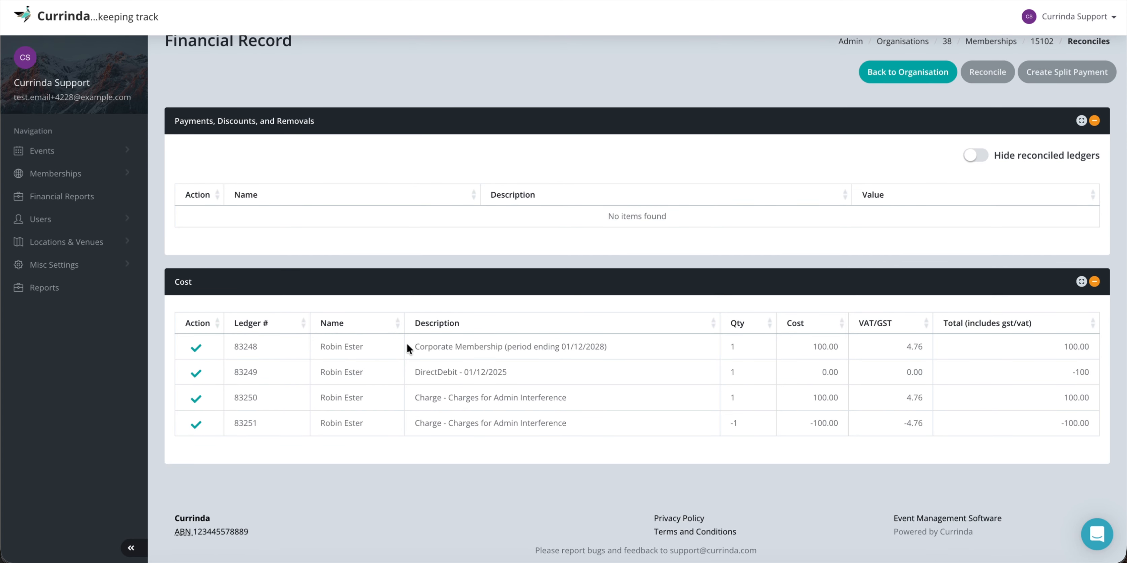
pyautogui.moveTo(413, 344); pyautogui.dragTo(561, 356)
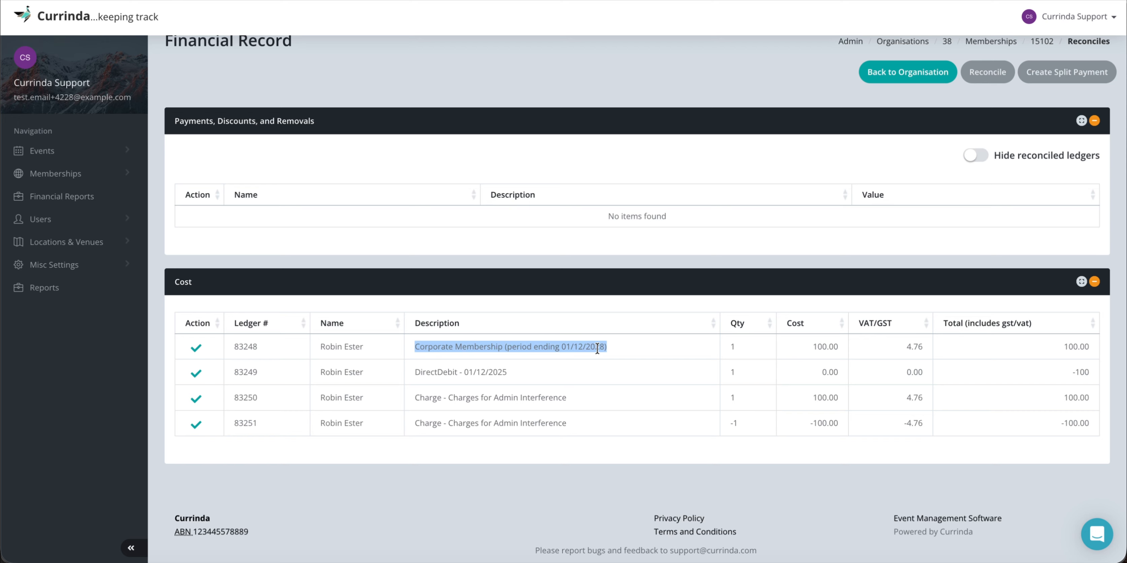
pyautogui.doubleClick(823, 344)
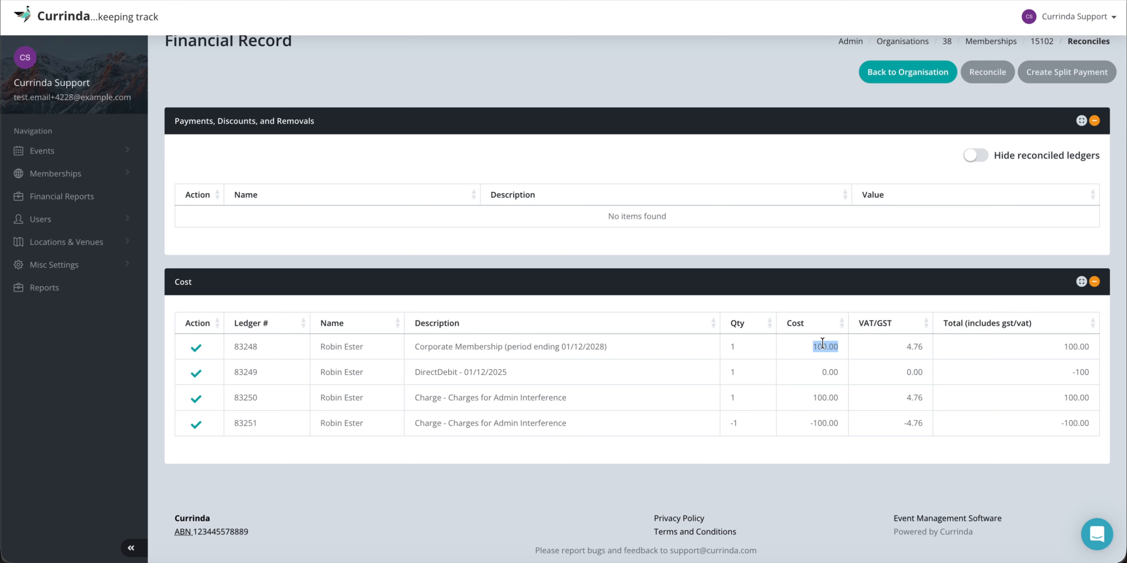
pyautogui.doubleClick(911, 346)
pyautogui.moveTo(416, 372); pyautogui.dragTo(521, 373)
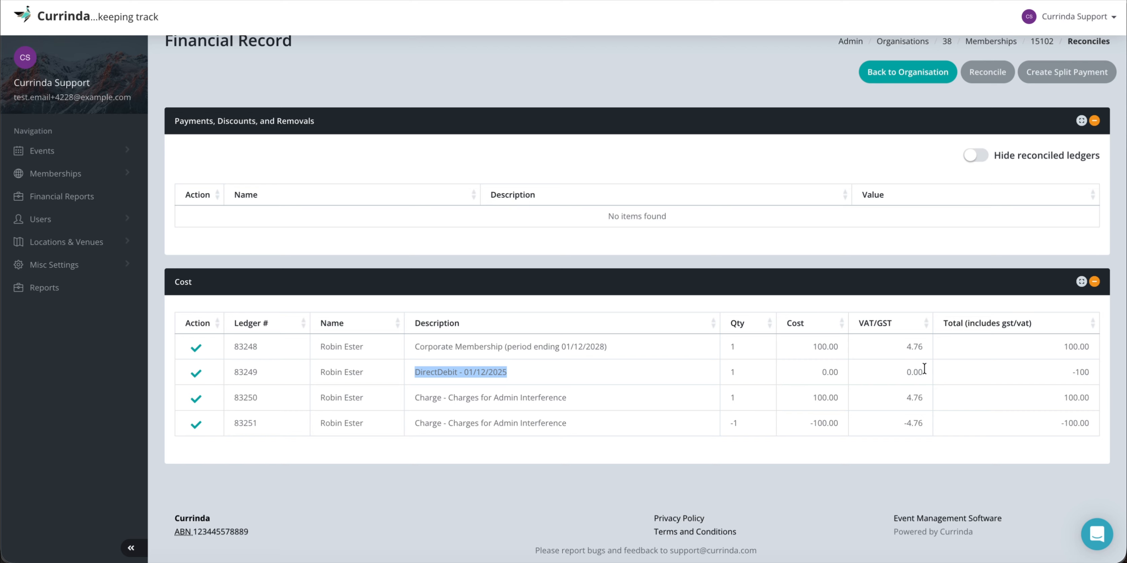
pyautogui.moveTo(1077, 371); pyautogui.dragTo(1107, 371)
pyautogui.click(1073, 373)
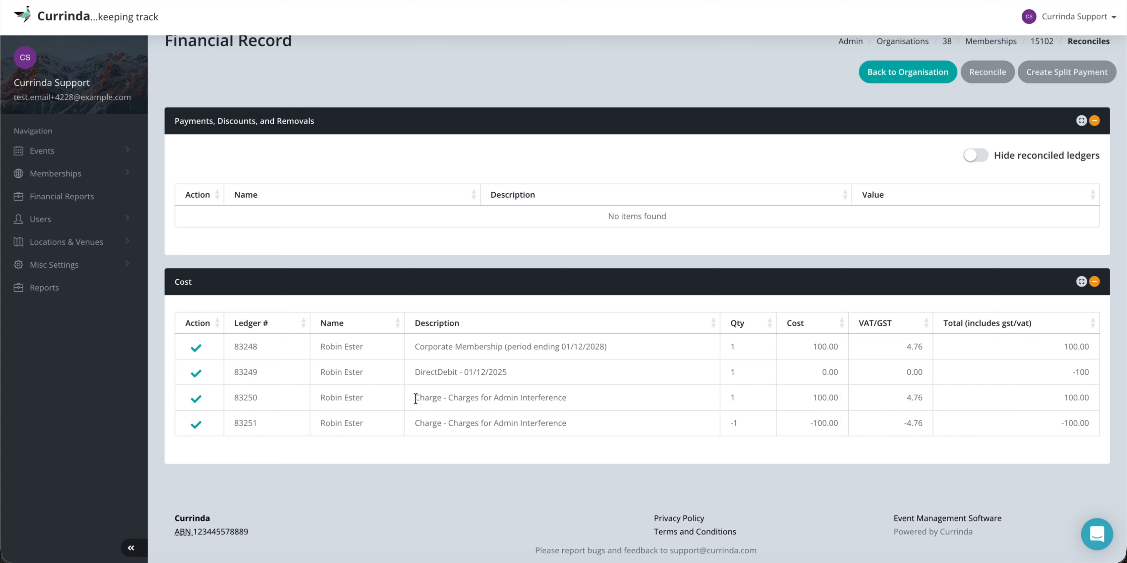
# Review the Charges for Admin Interference 100.00 row and its reversal, then go to Transactions.
pyautogui.moveTo(414, 399); pyautogui.dragTo(572, 401)
pyautogui.click(572, 401)
pyautogui.doubleClick(824, 398)
pyautogui.moveTo(414, 422); pyautogui.dragTo(593, 428)
pyautogui.click(594, 428)
pyautogui.scroll(3, 591, 359)
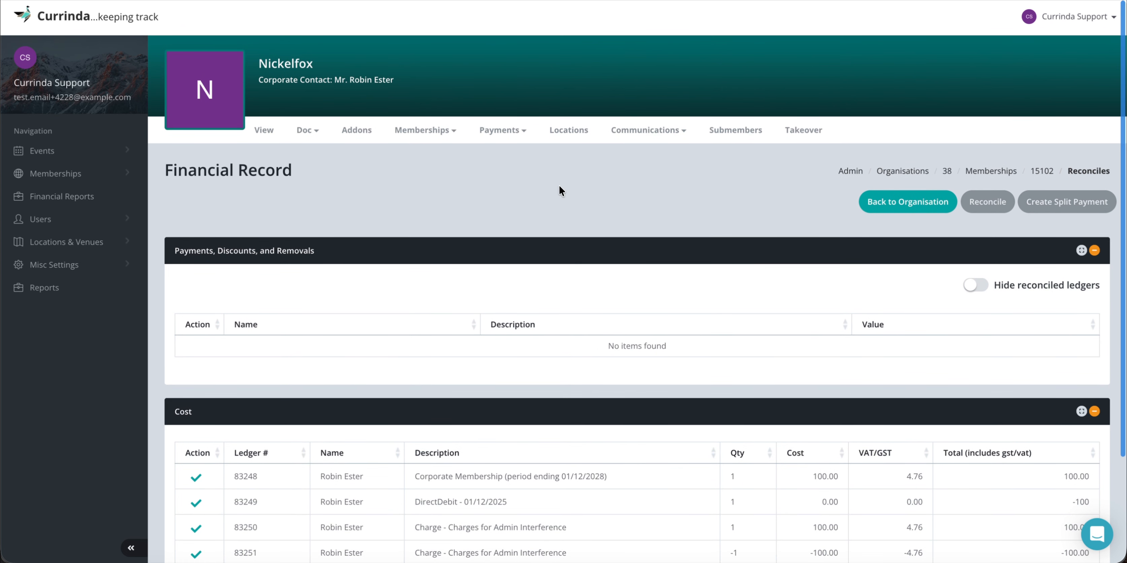
pyautogui.click(516, 139)
pyautogui.click(510, 213)
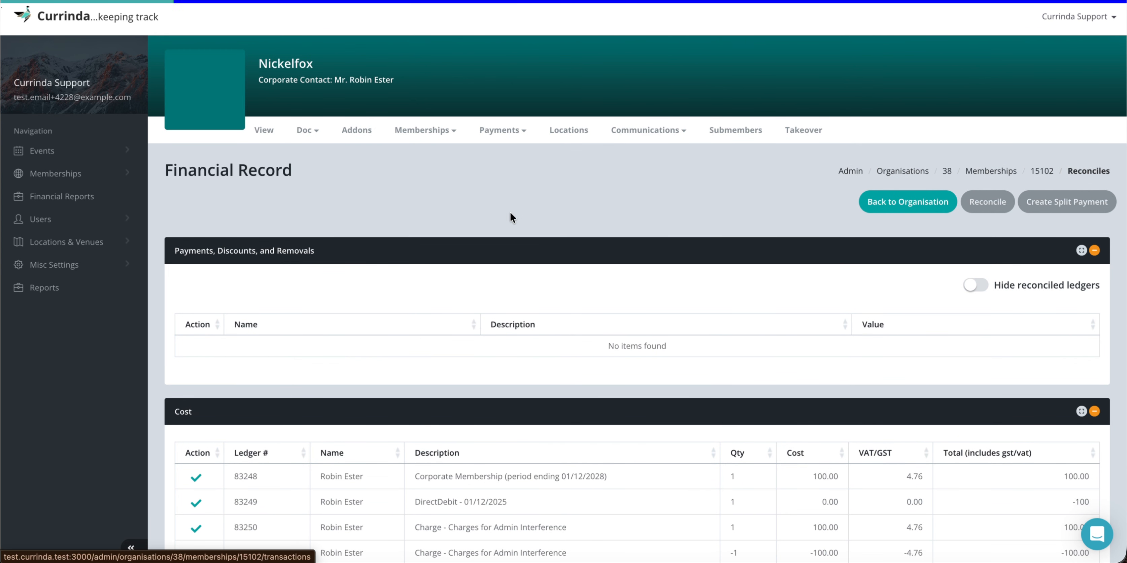
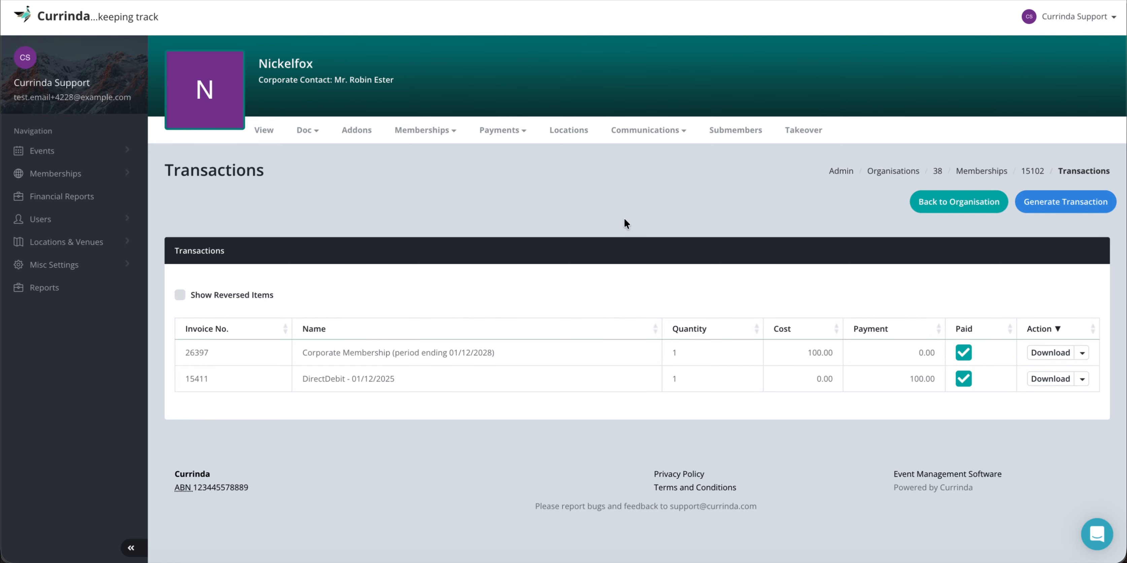
# Open Nickelfox's Locations page, which has no locations listed yet.
pyautogui.click(573, 132)
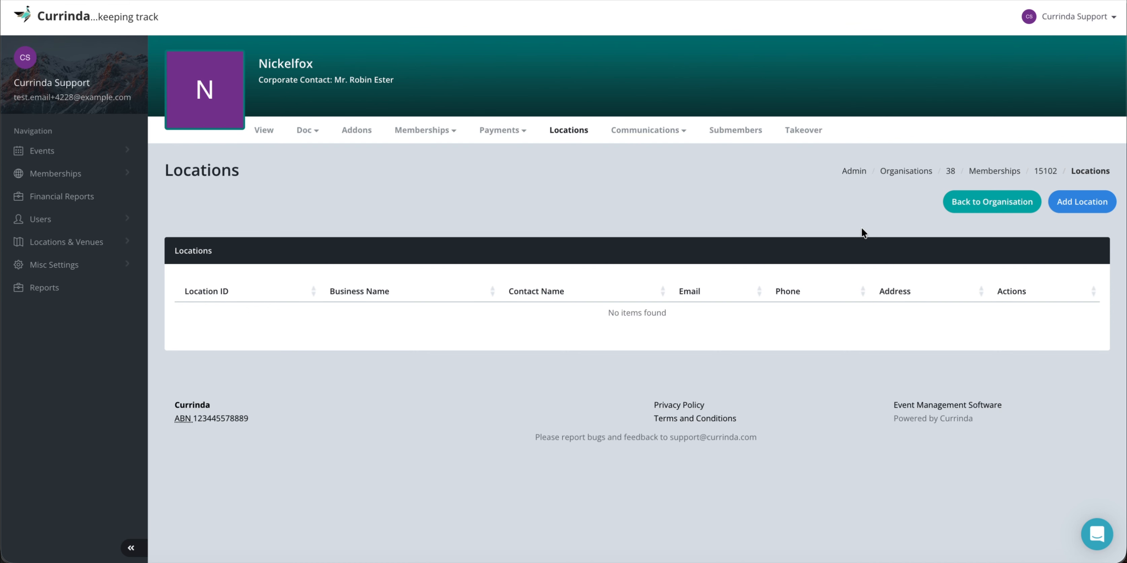
# Start a new location named Currinda Store 1 and enter the contact person's name.
pyautogui.click(1071, 208)
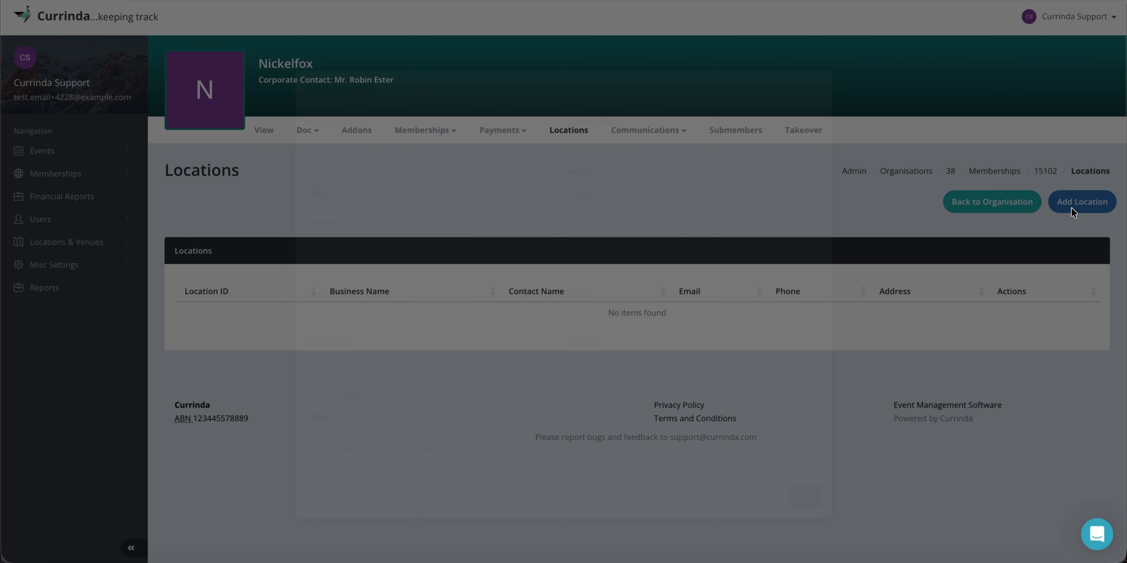
pyautogui.click(439, 131)
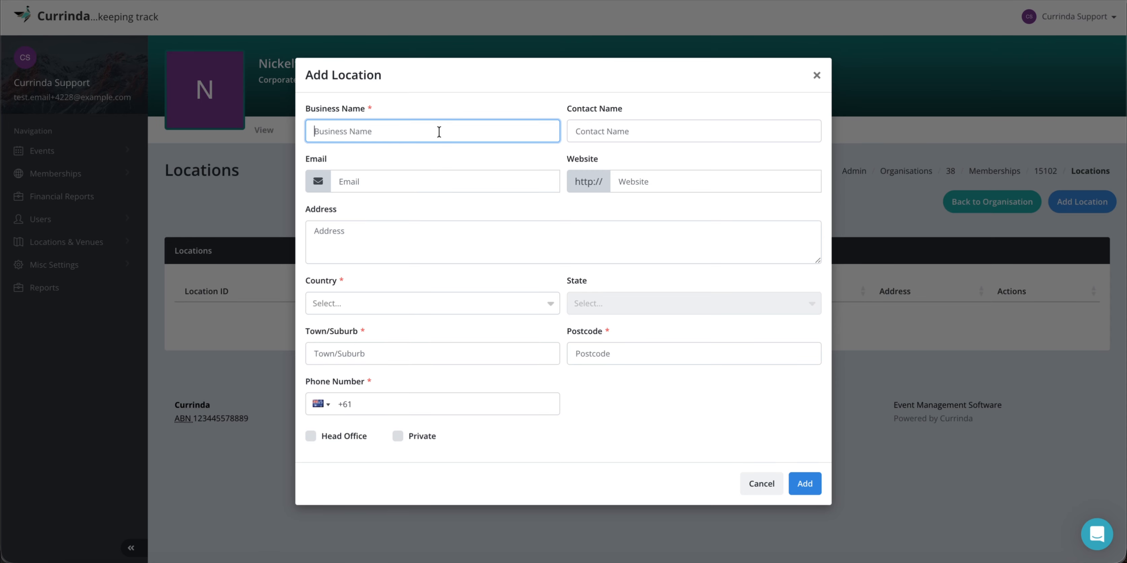
pyautogui.write('Currinda Store 1')
pyautogui.click(644, 127)
pyautogui.write('M')
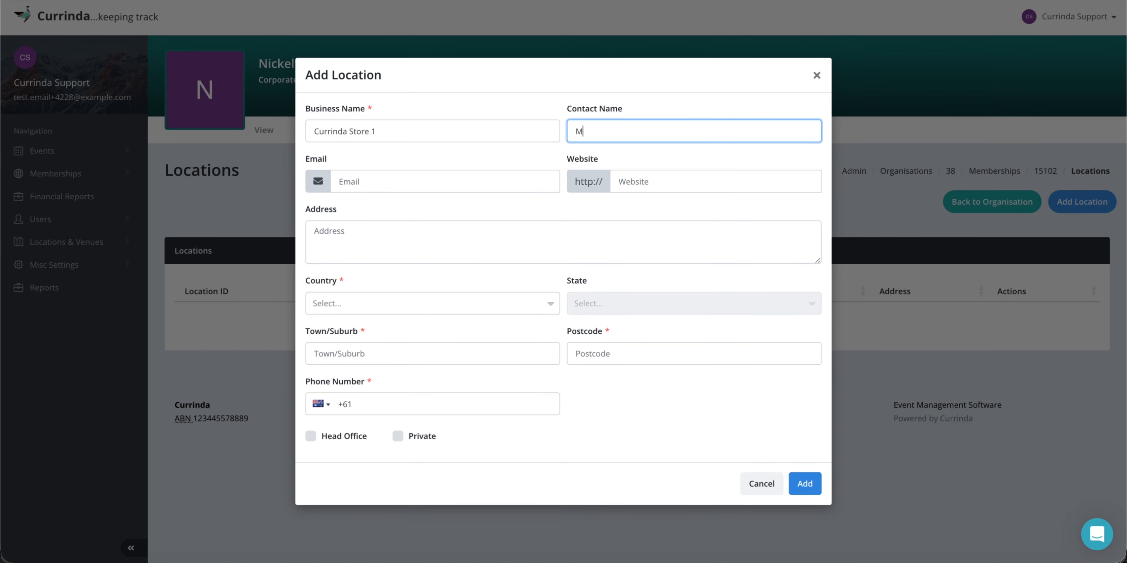
pyautogui.write('ike')
# Set the location address to Australia, Queensland, Sample Town, postcode 123456.
pyautogui.click(344, 302)
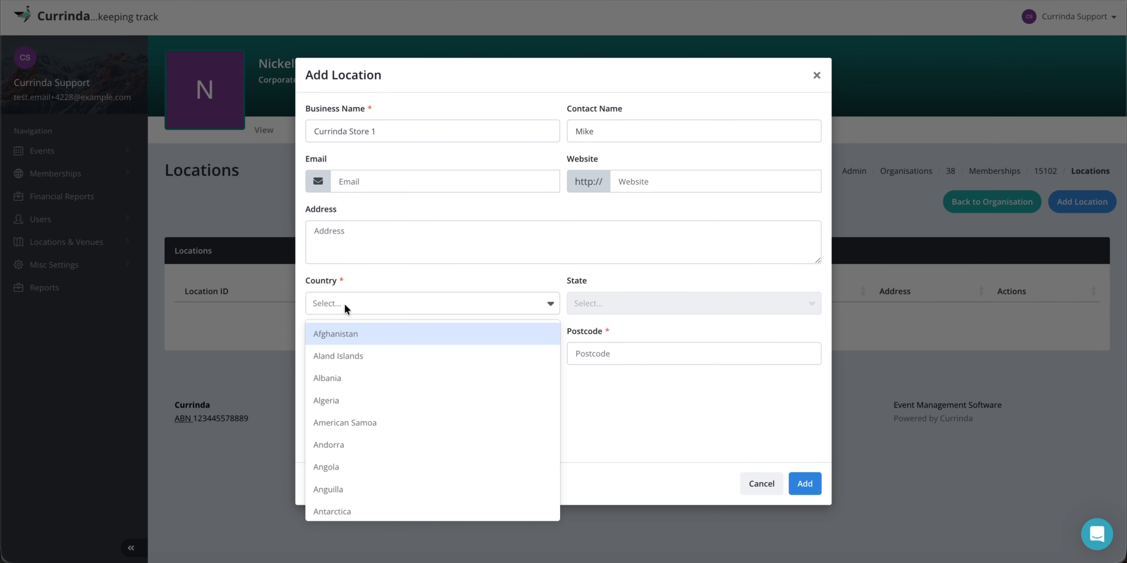
pyautogui.write('austr')
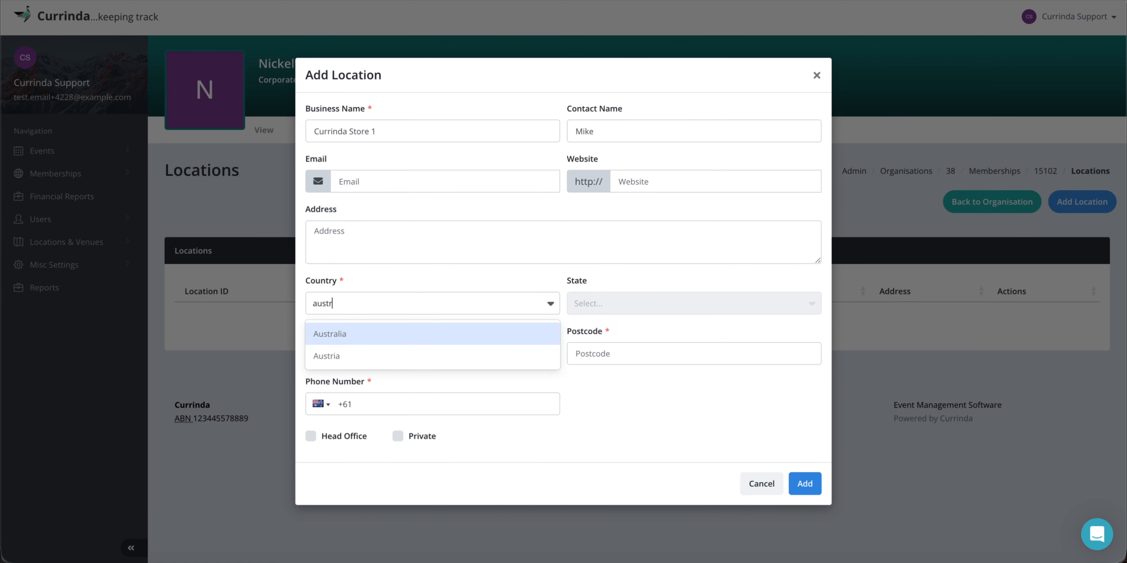
pyautogui.write('alia')
pyautogui.click(365, 333)
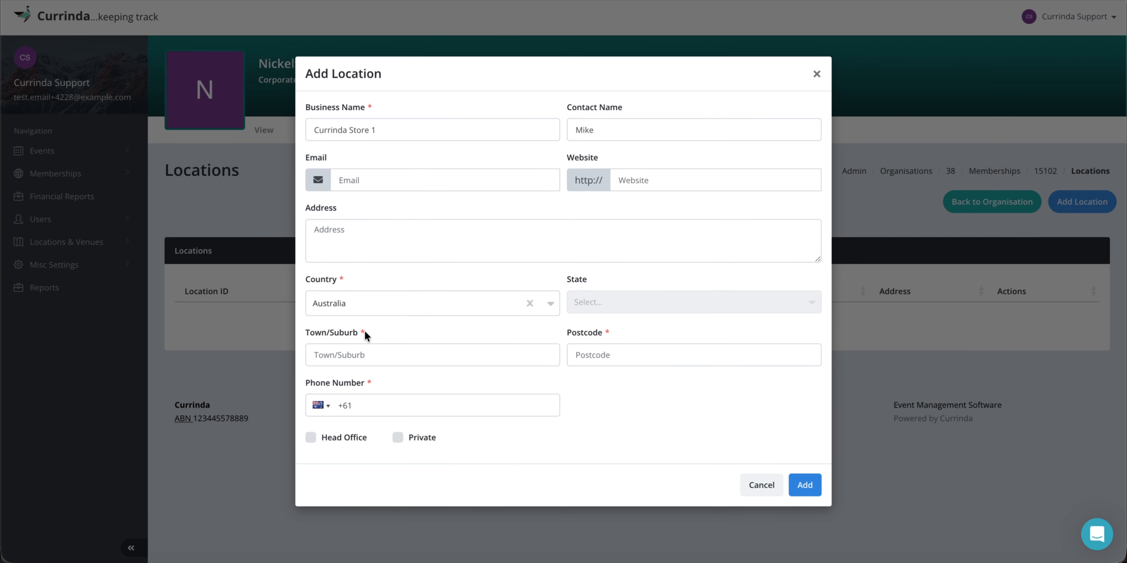
pyautogui.click(577, 302)
pyautogui.write('que')
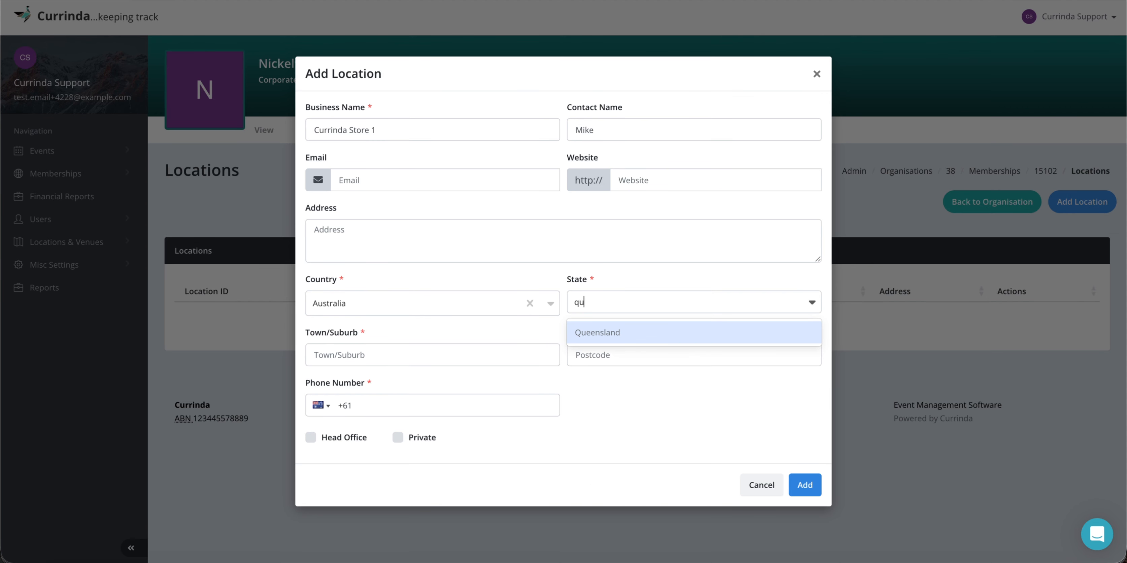
pyautogui.click(616, 344)
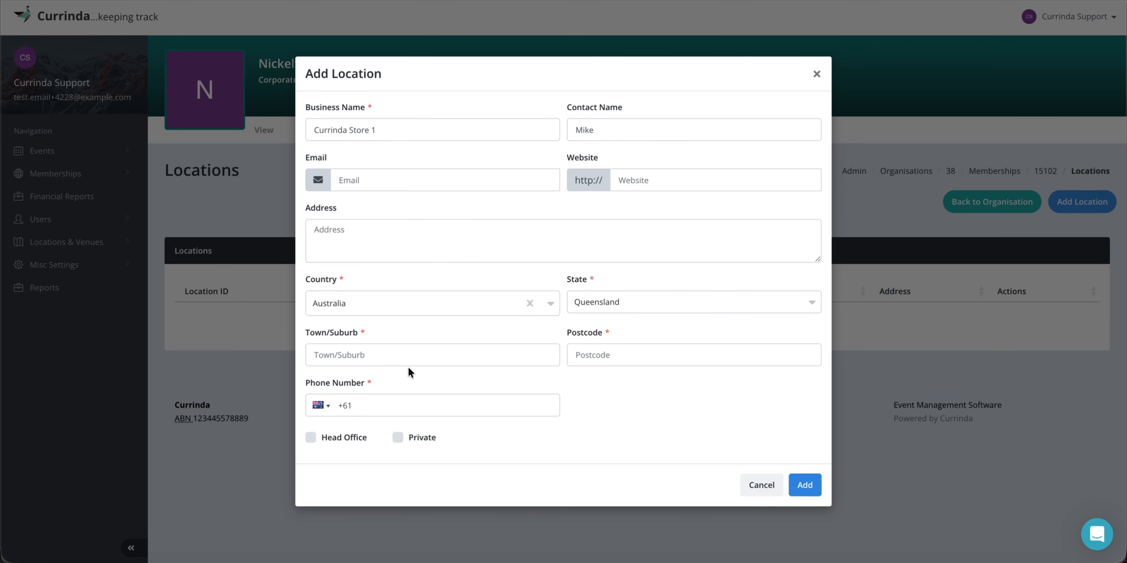
pyautogui.click(407, 354)
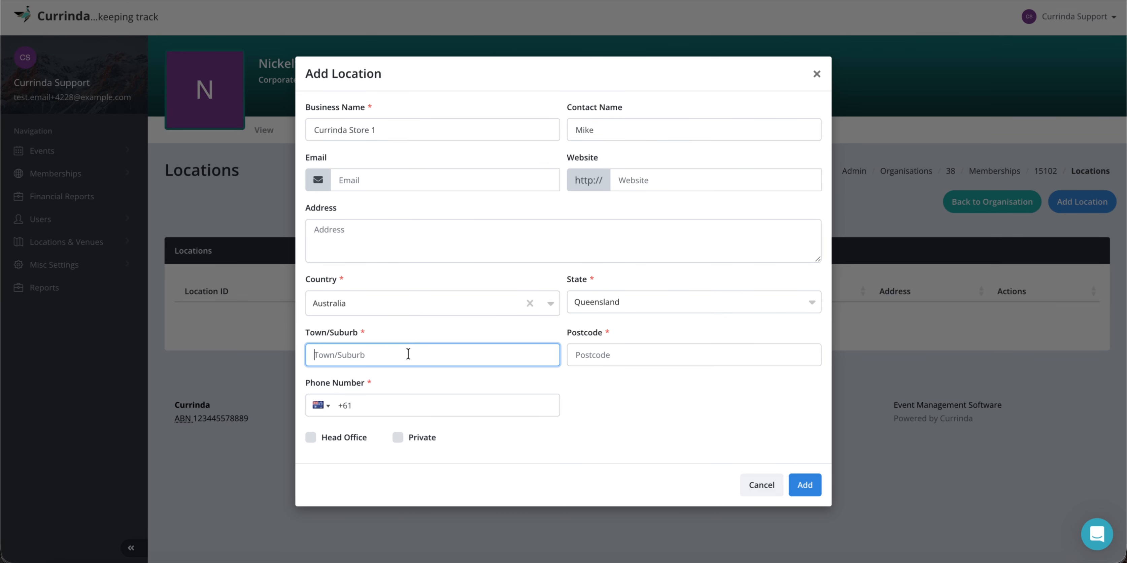
pyautogui.write('Sample Town')
pyautogui.click(588, 354)
pyautogui.write('123')
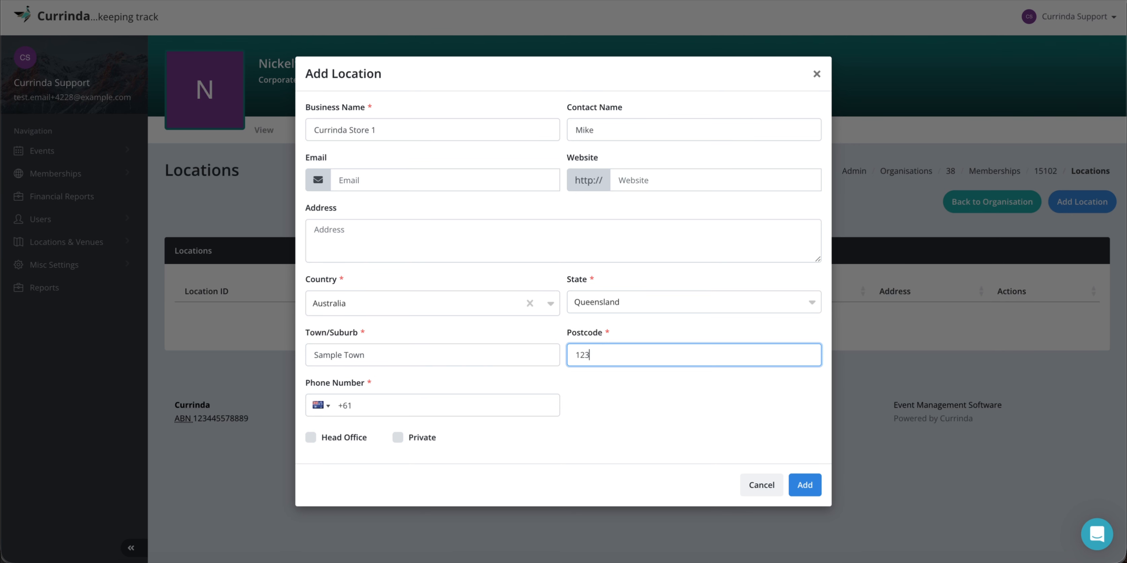
pyautogui.write('456')
# Enter the location's phone number, mark it as Head Office, and save it.
pyautogui.click(444, 410)
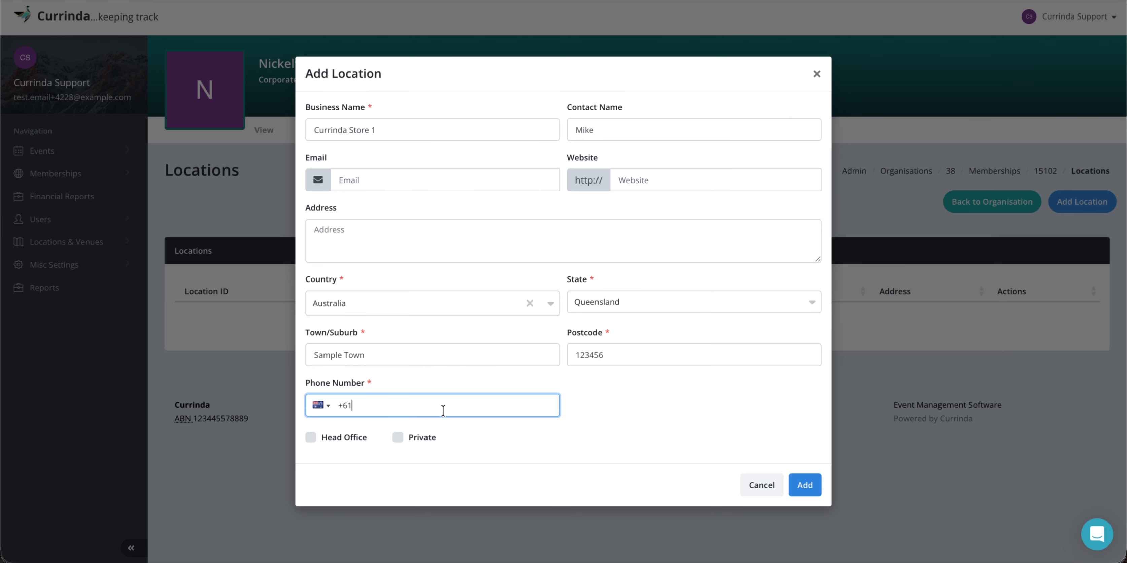
pyautogui.write('(12) 3456 7890')
pyautogui.click(310, 437)
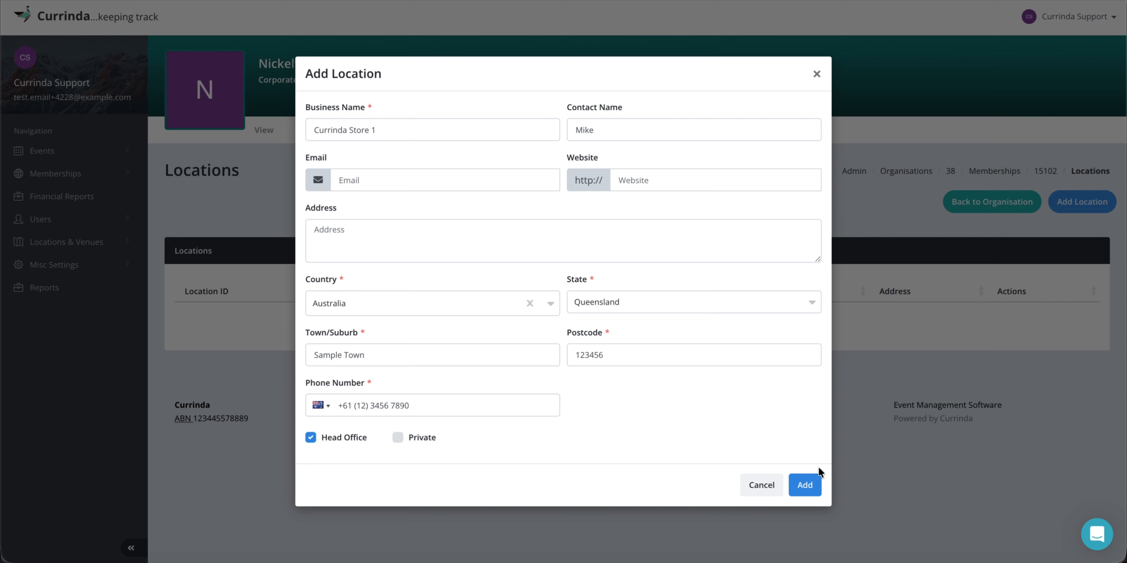
pyautogui.click(816, 487)
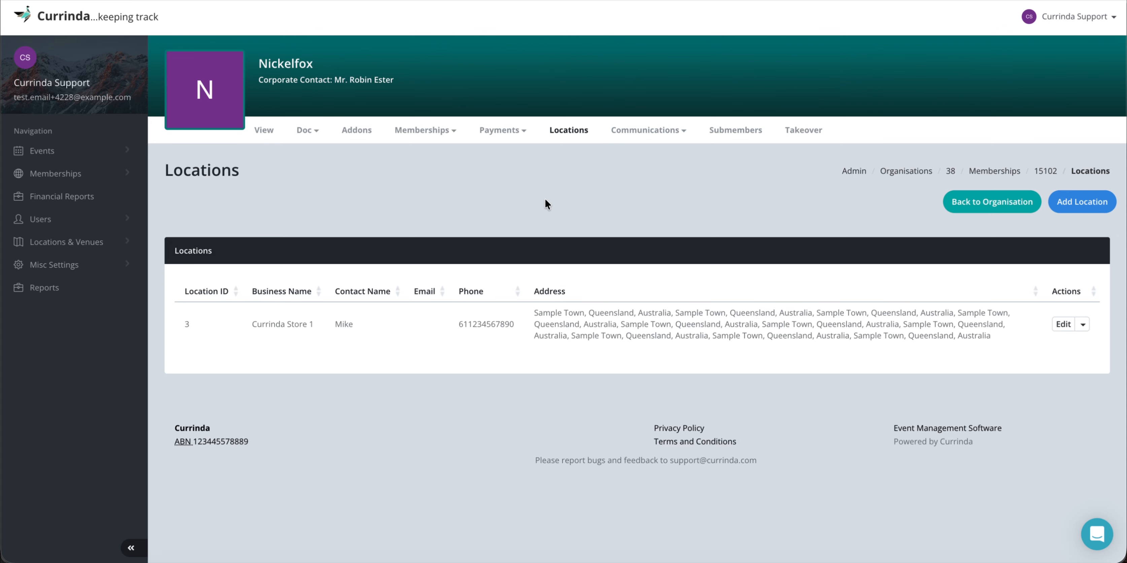
# Open Nickelfox's Communications log and preview the delivered CUR Membership Confirmation email.
pyautogui.moveTo(647, 133)
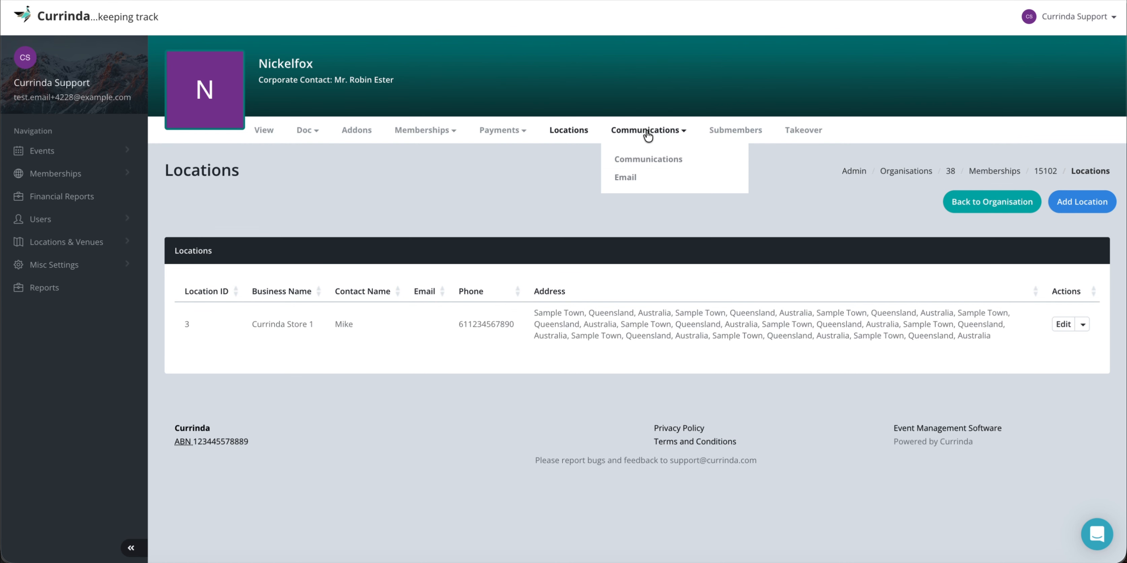
pyautogui.click(636, 161)
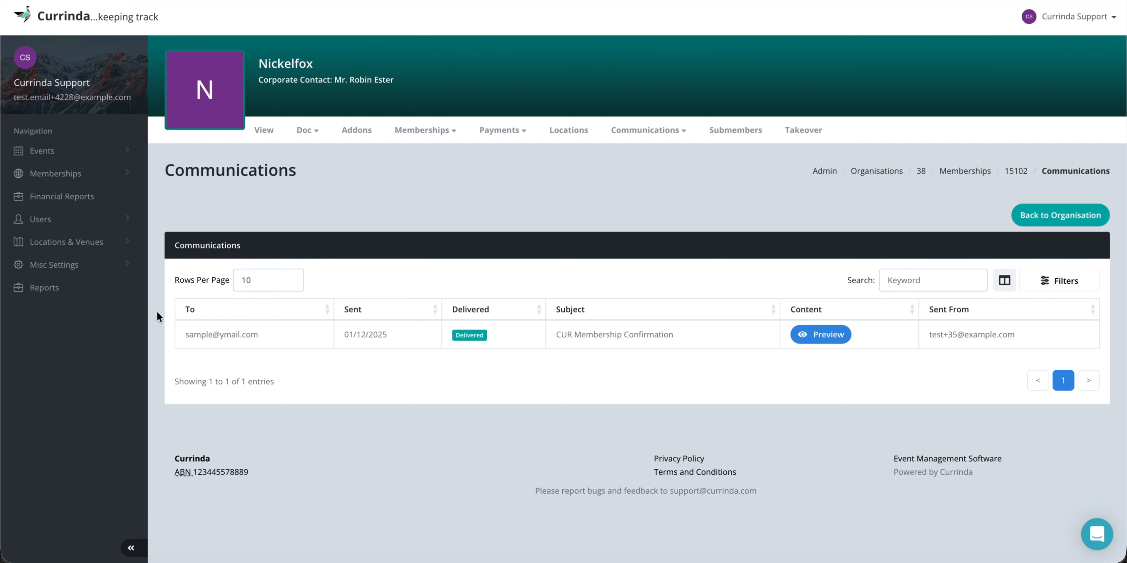
pyautogui.click(54, 264)
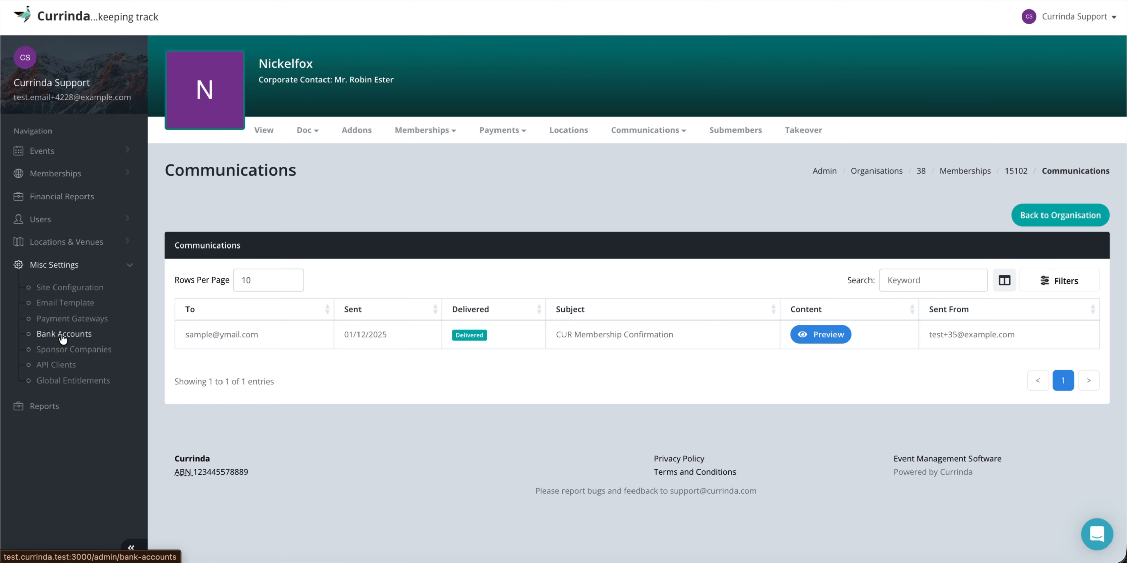
pyautogui.click(88, 268)
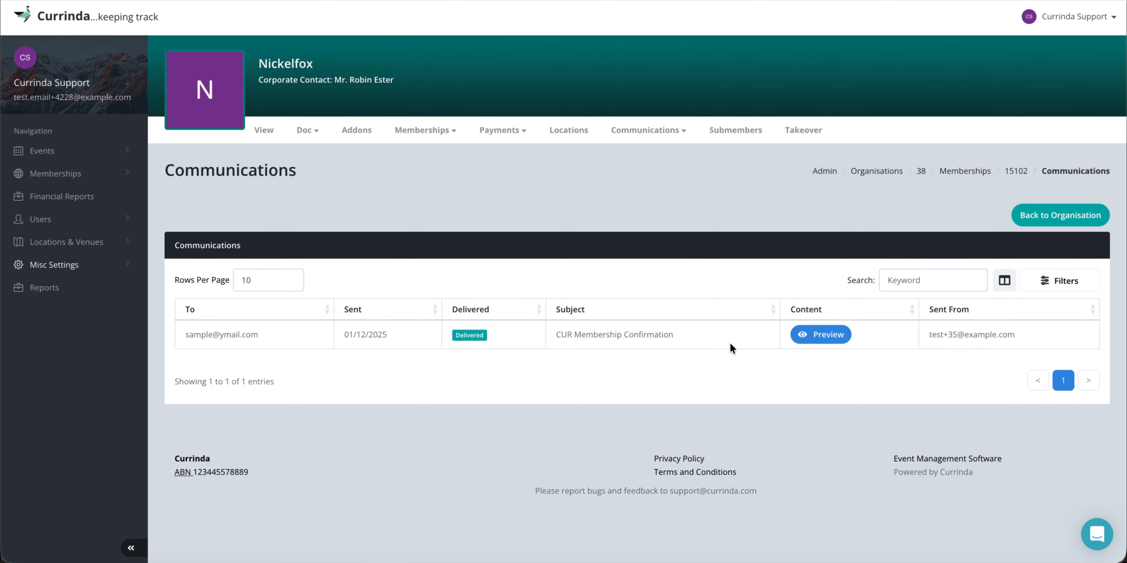
pyautogui.click(819, 335)
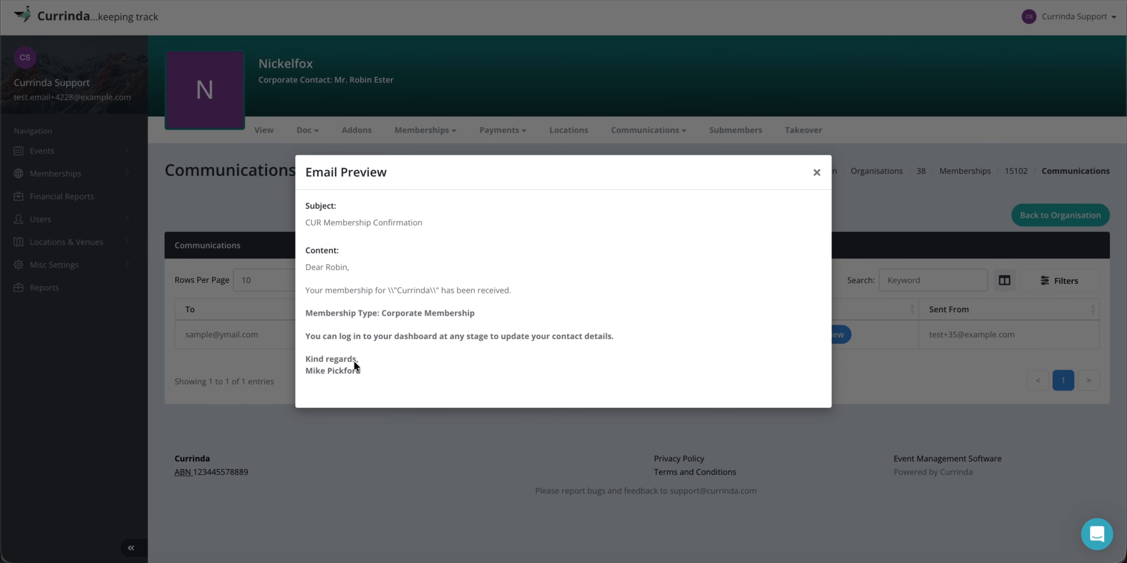
pyautogui.click(818, 173)
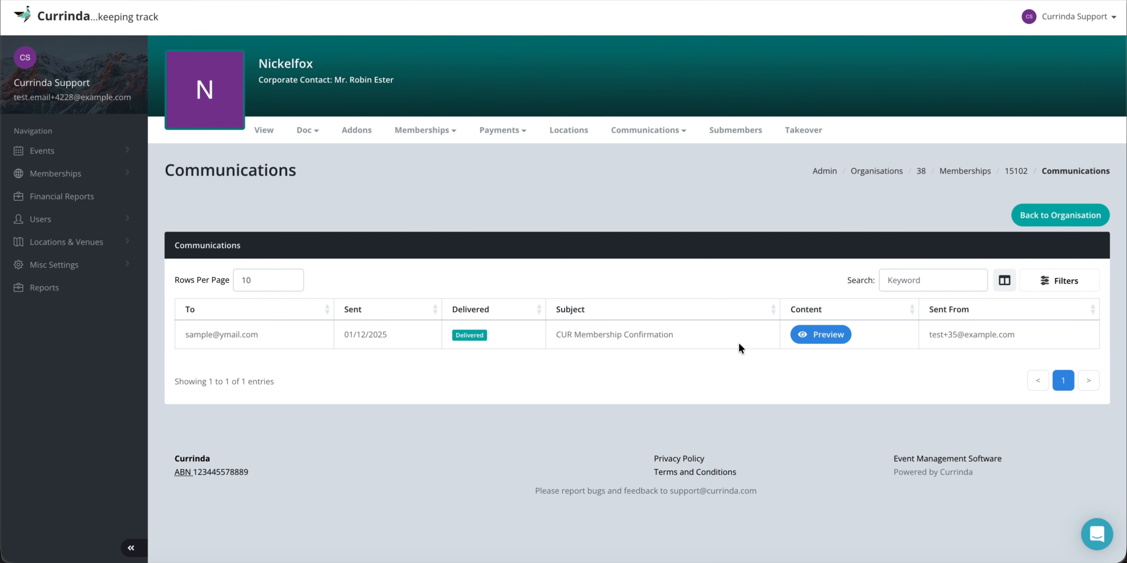
pyautogui.click(646, 130)
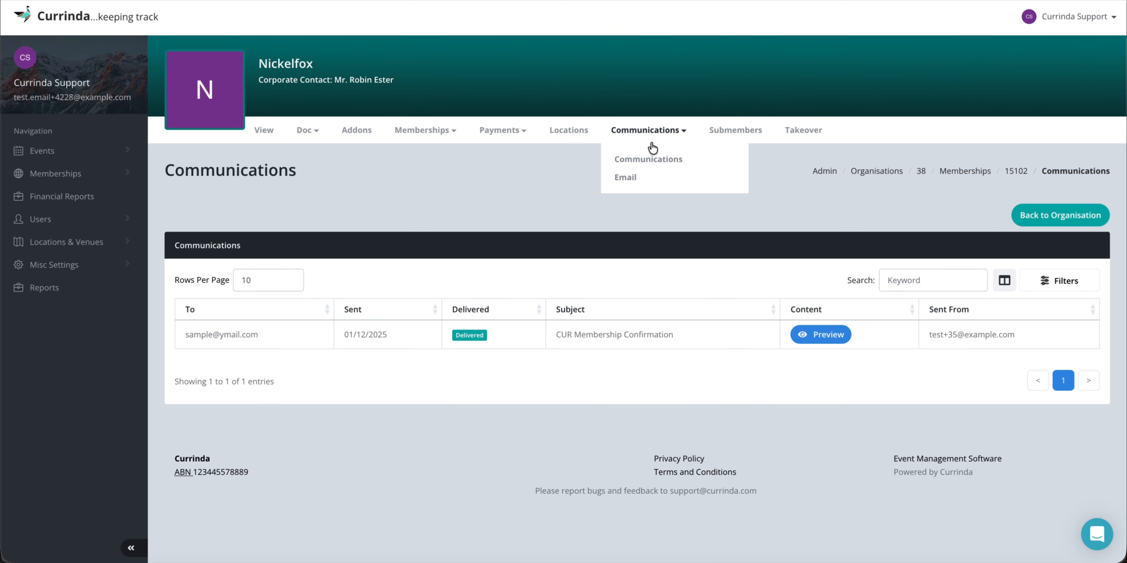
# Open a new email for Nickelfox and load the MembershipConfirmation template.
pyautogui.click(625, 180)
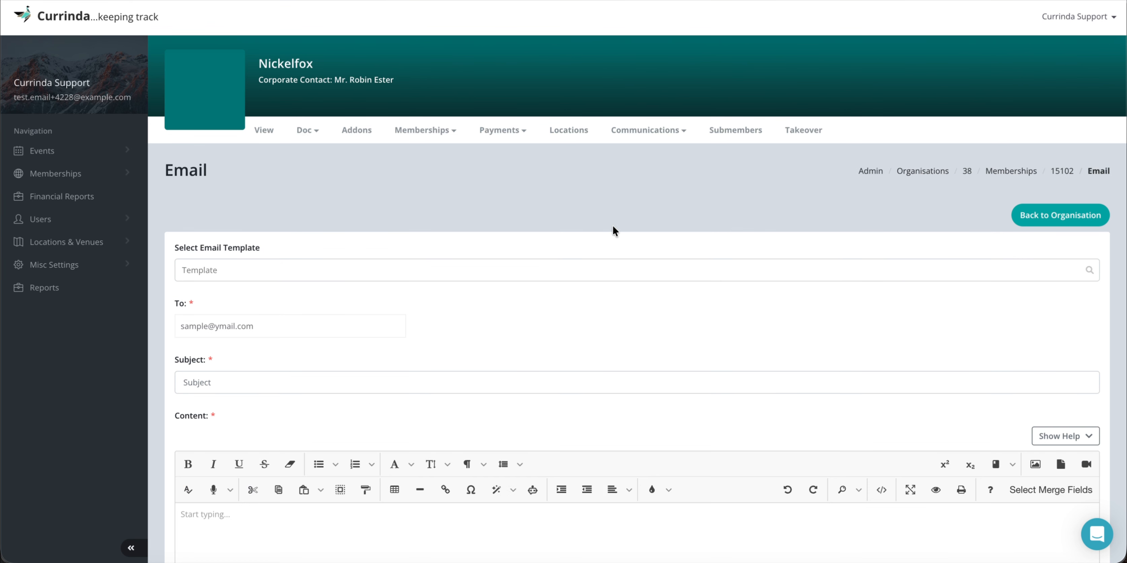
pyautogui.click(259, 270)
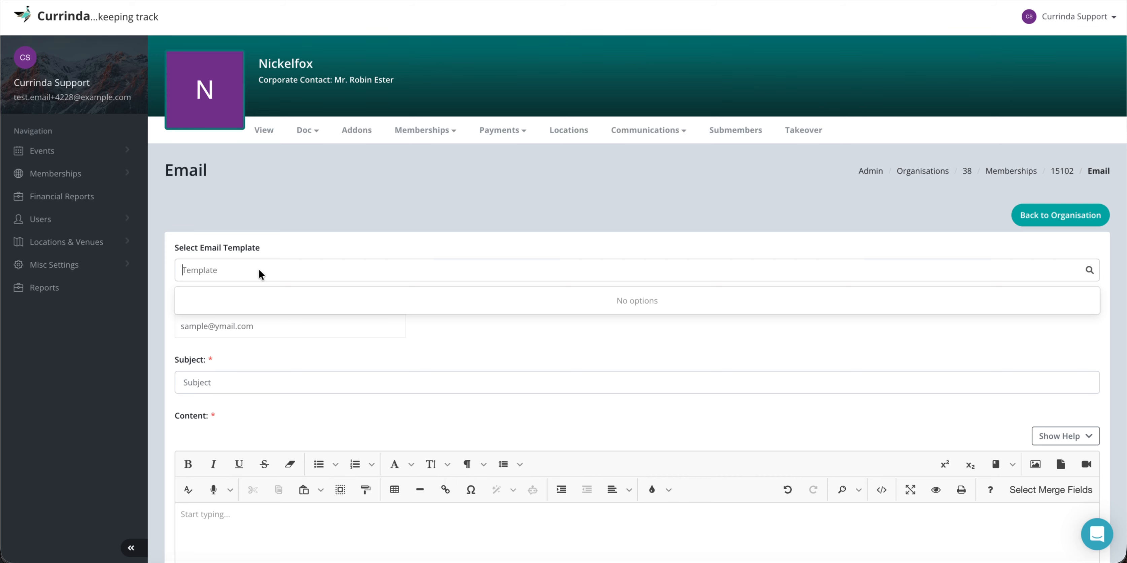
pyautogui.click(364, 272)
pyautogui.write('a')
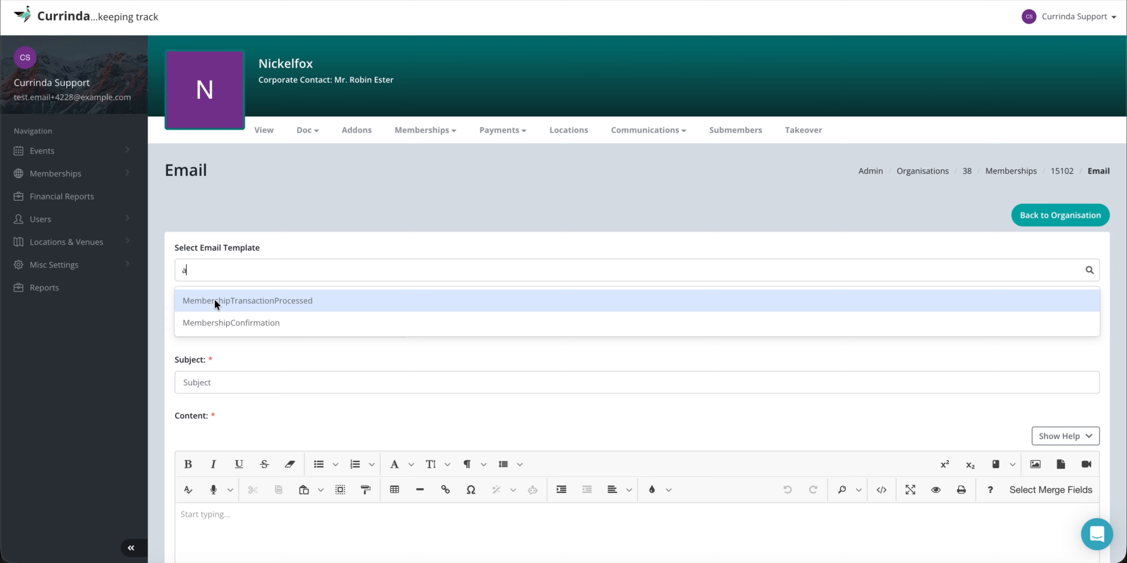
pyautogui.click(235, 325)
# Remove the stray backslashes and quotes around {{Organisation.LongName}} in the membership line.
pyautogui.scroll(-1, 350, 322)
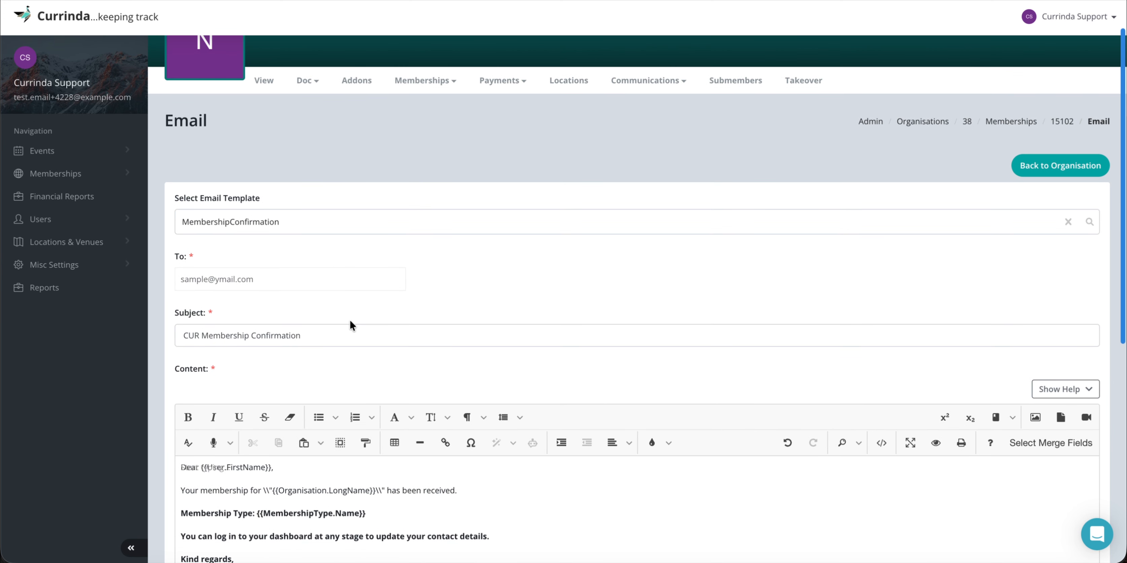
pyautogui.scroll(-1, 405, 283)
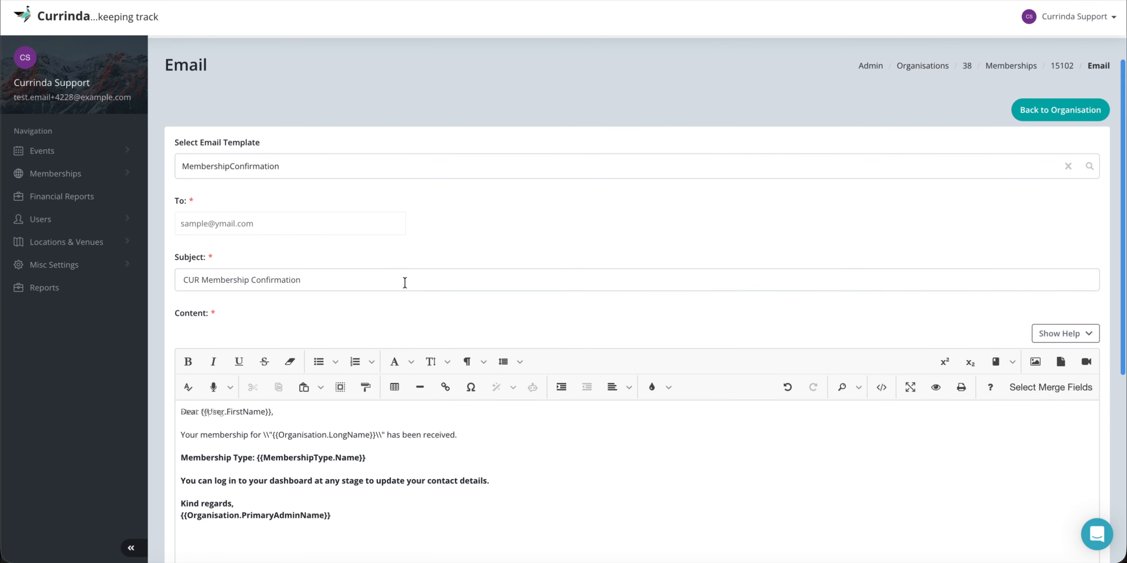
pyautogui.scroll(-2, 364, 338)
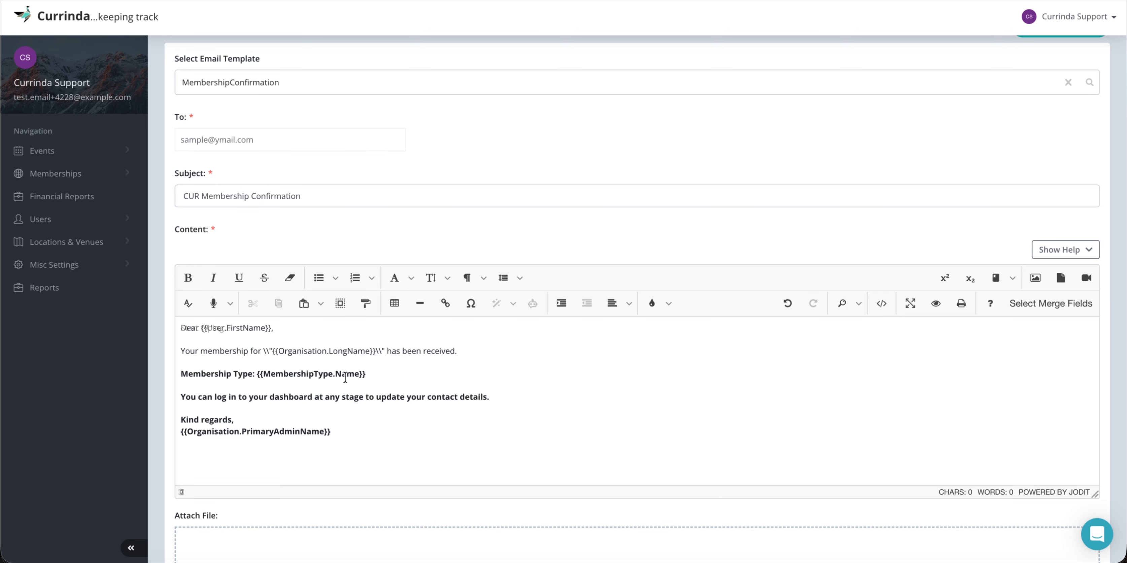
pyautogui.scroll(-1, 402, 397)
pyautogui.click(381, 321)
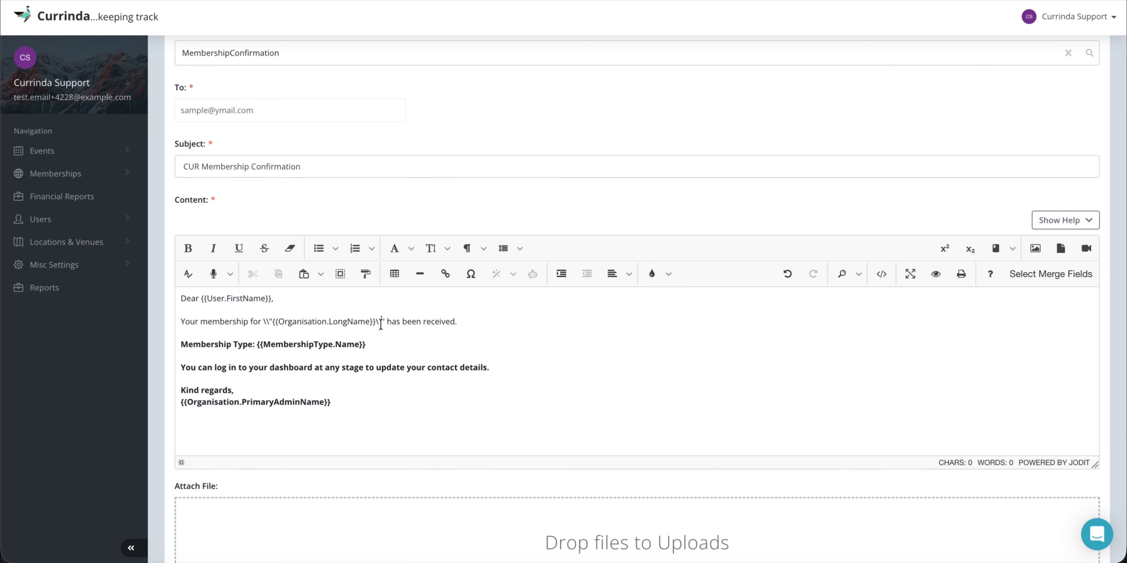
pyautogui.press('BackSpace')
pyautogui.press('BackSpace')
pyautogui.press('Left')
pyautogui.press('Left')
pyautogui.press('Left')
pyautogui.press('Left')
pyautogui.press('Left')
pyautogui.press('Left')
pyautogui.press('Left')
pyautogui.press('Left')
pyautogui.press('Left')
pyautogui.press('Left')
pyautogui.press('Left')
pyautogui.press('Left')
pyautogui.press('Left')
pyautogui.press('Left')
pyautogui.press('Left')
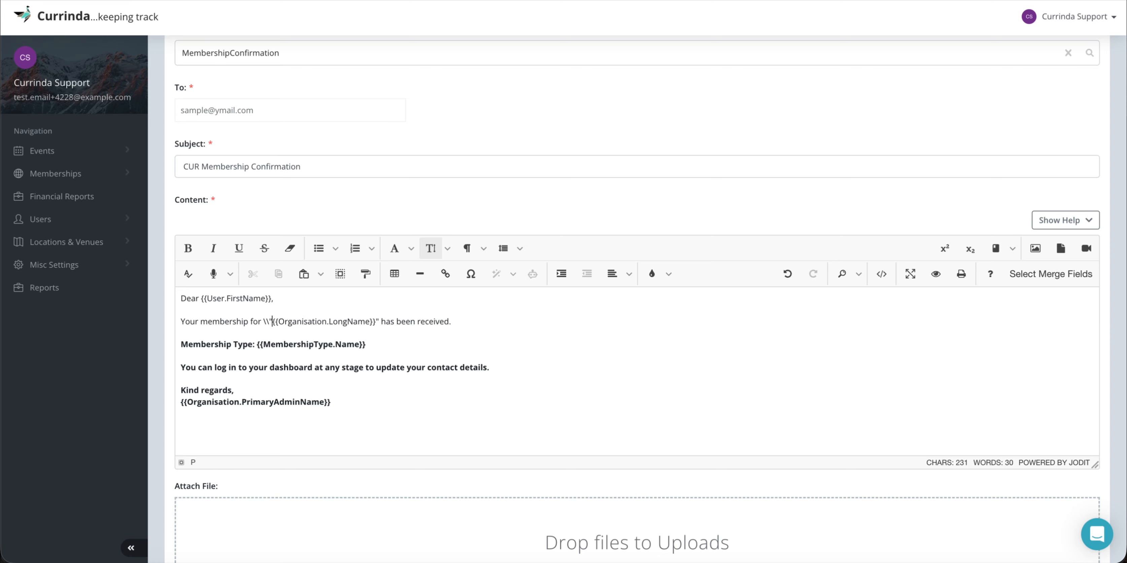
pyautogui.press('BackSpace')
pyautogui.press('BackSpace')
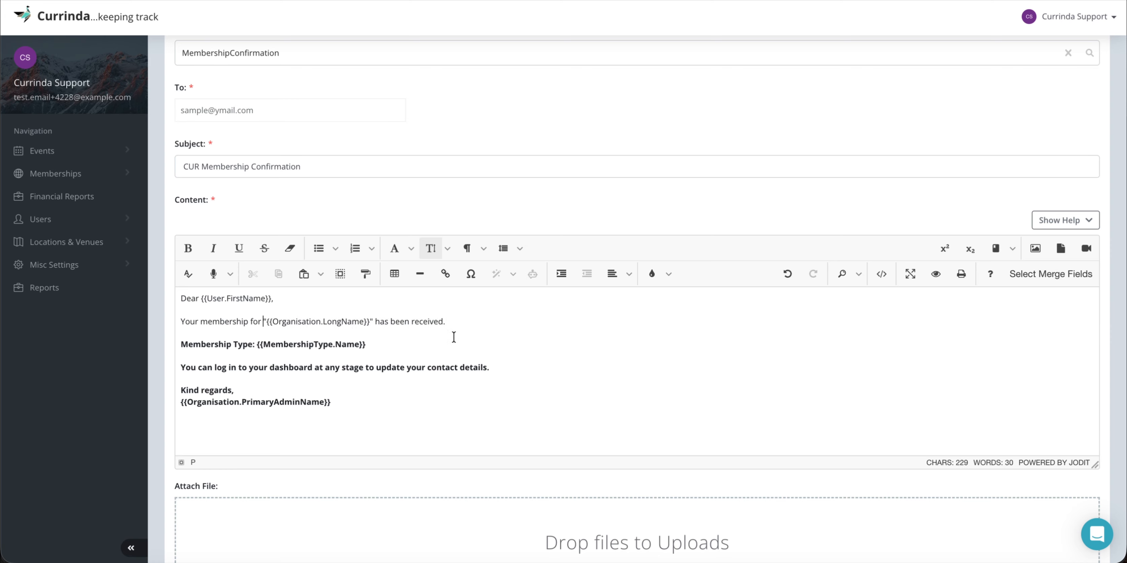
pyautogui.press('BackSpace')
pyautogui.press('BackSpace')
pyautogui.click(496, 326)
pyautogui.scroll(-1, 498, 327)
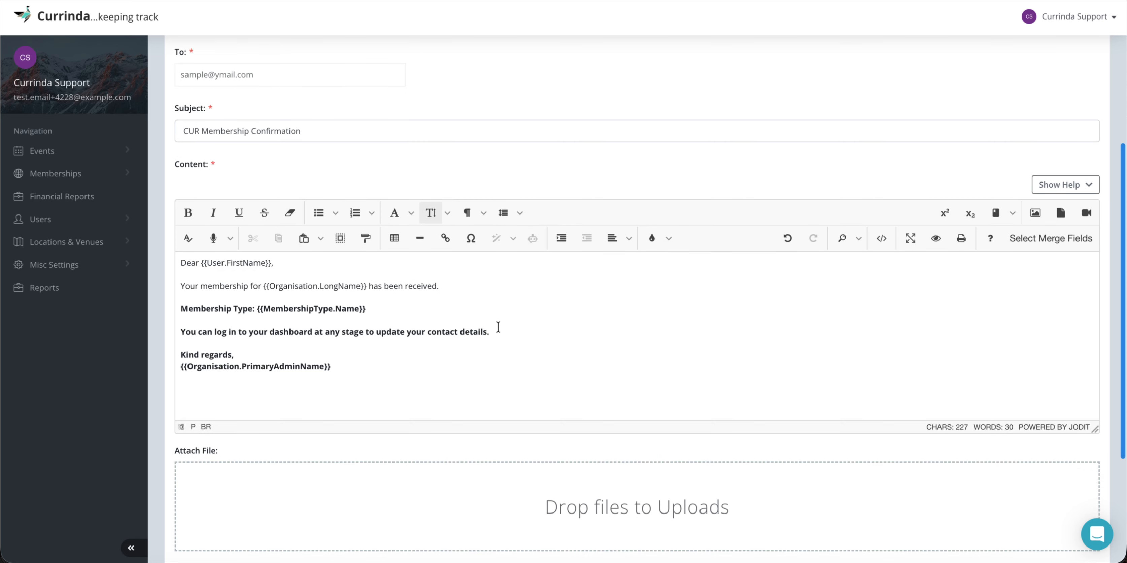
pyautogui.scroll(-4, 370, 345)
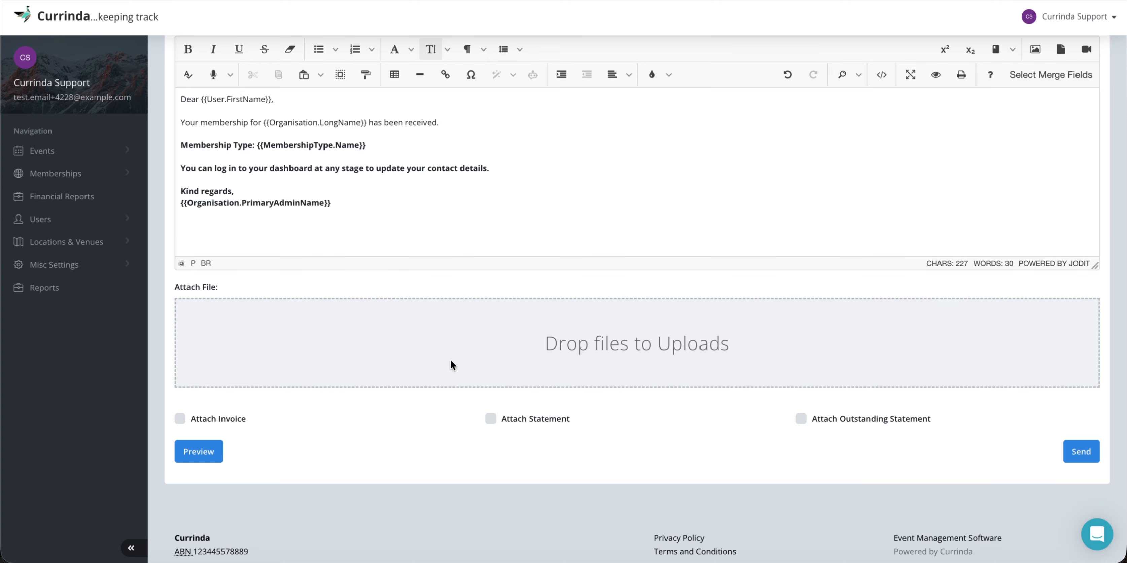
# Attach the invoice, statement and outstanding statement, then preview the email.
pyautogui.click(180, 419)
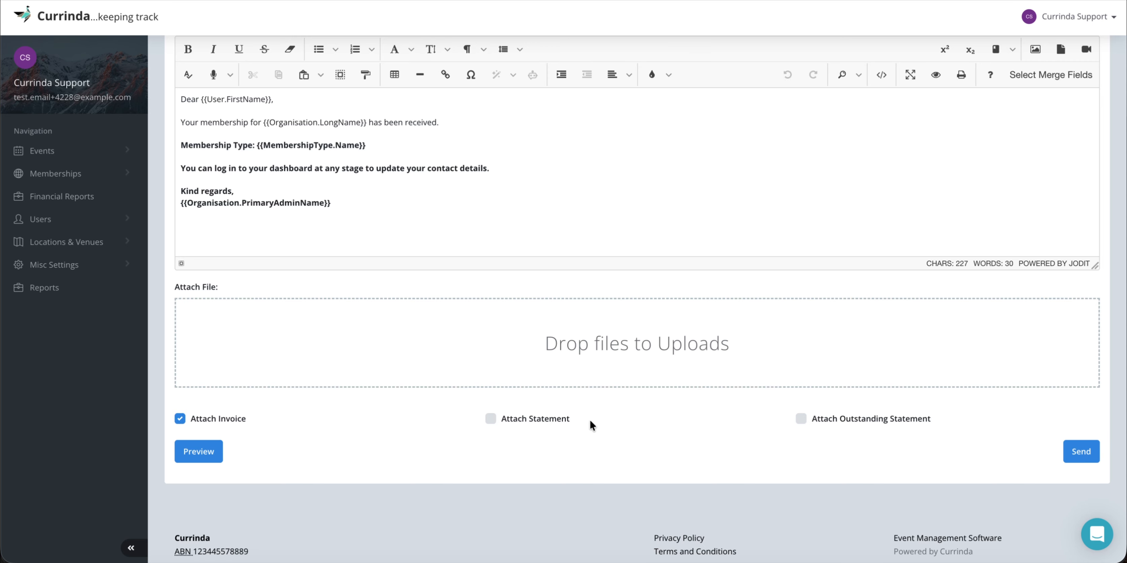
pyautogui.click(494, 419)
pyautogui.click(867, 418)
pyautogui.click(192, 452)
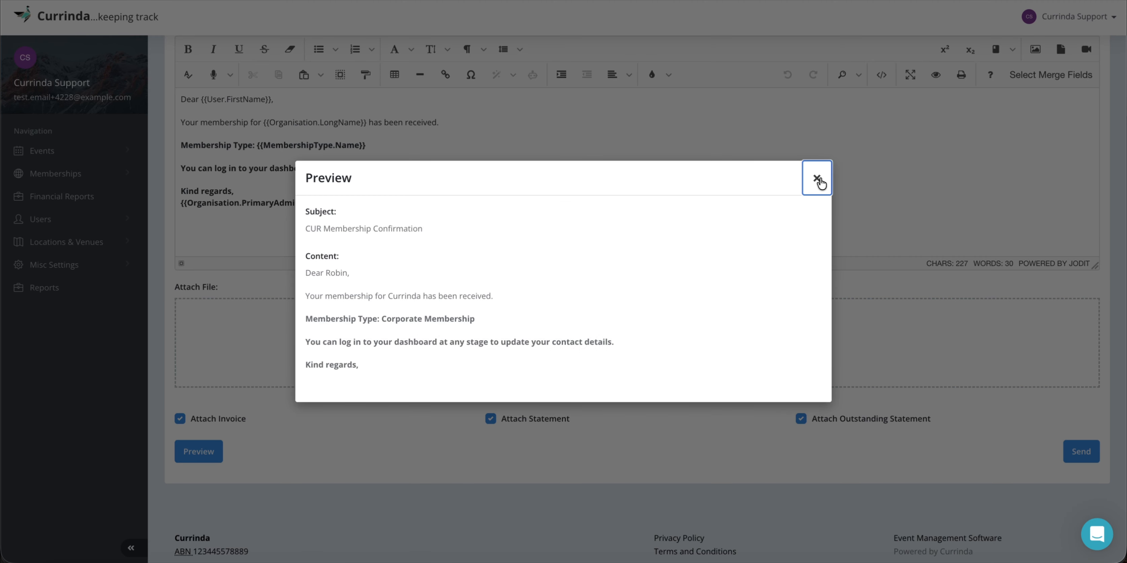
pyautogui.click(816, 178)
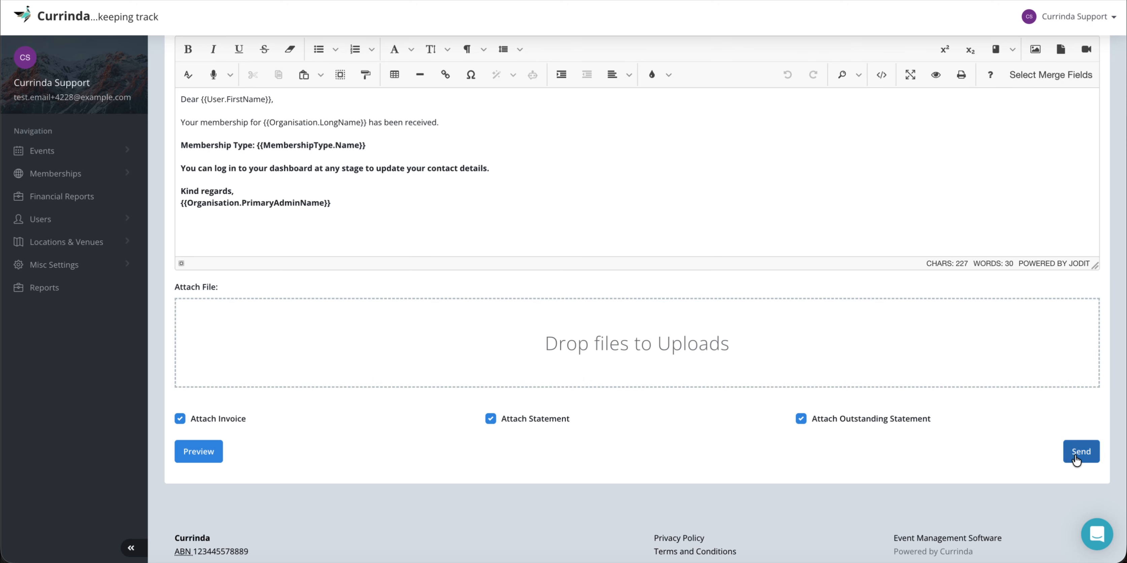
# Delete the PrimaryAdminName signature merge field and start a new line below 'Kind regards,'.
pyautogui.click(320, 203)
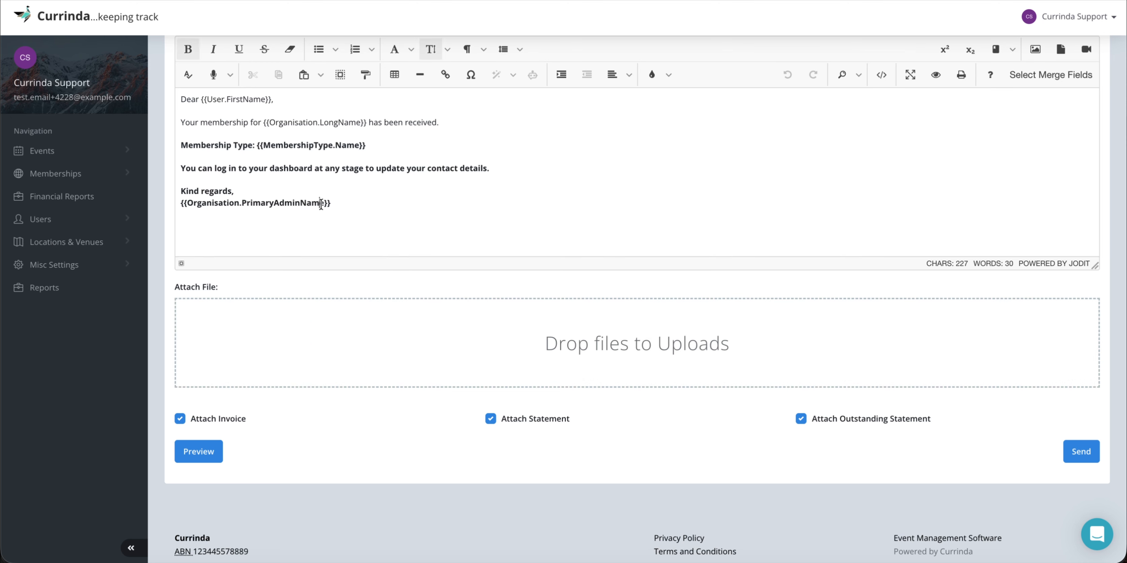
pyautogui.doubleClick(320, 204)
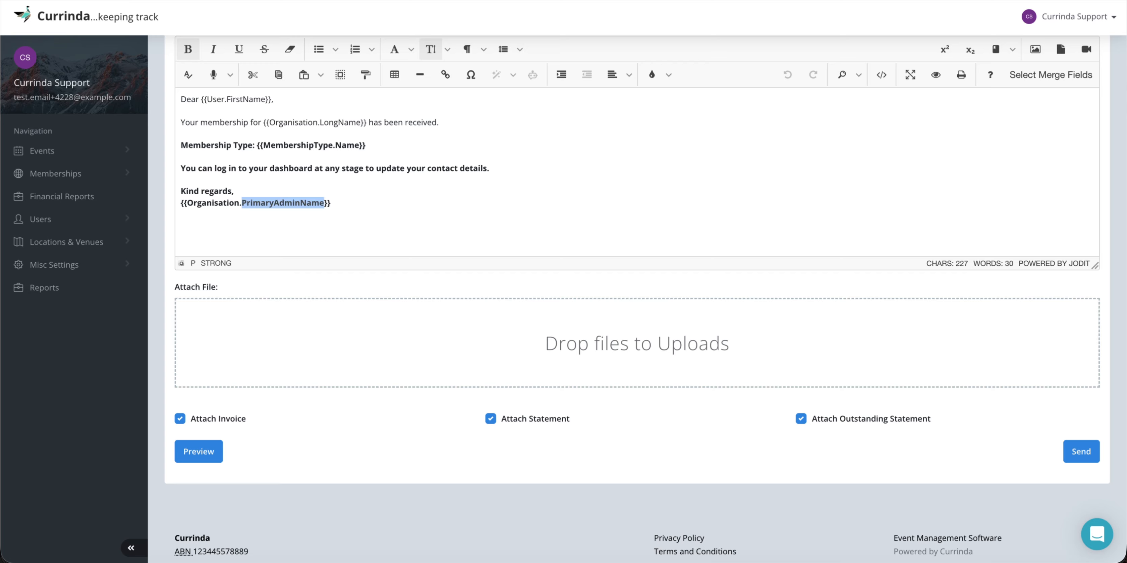
pyautogui.press('BackSpace')
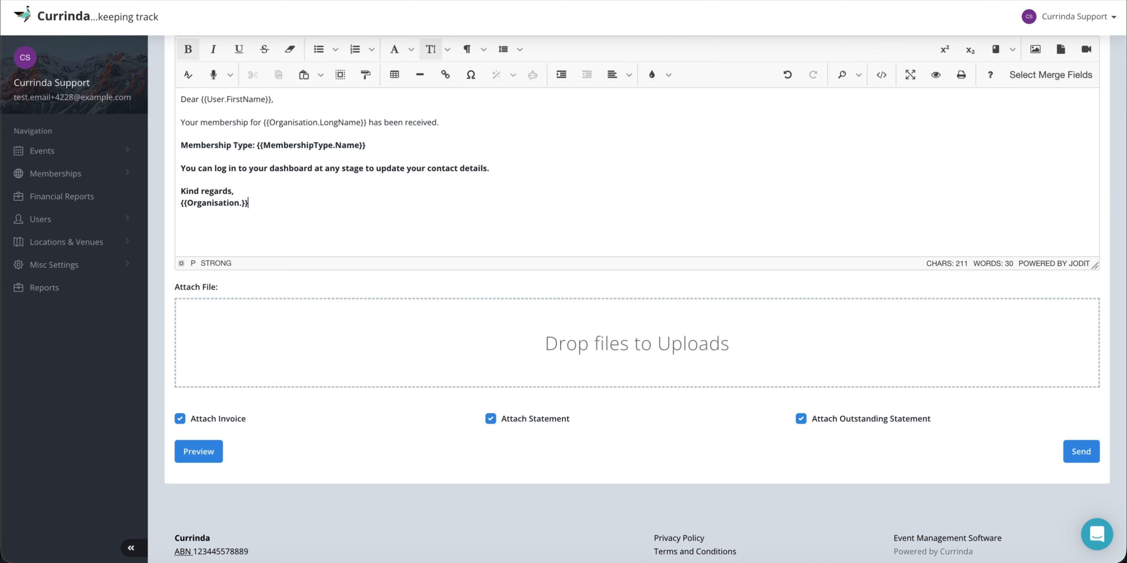
pyautogui.hotkey('alt', 'shift', 'Left')
pyautogui.press('BackSpace')
pyautogui.press('BackSpace')
pyautogui.scroll(1, 392, 201)
pyautogui.press('Return')
pyautogui.scroll(1, 413, 237)
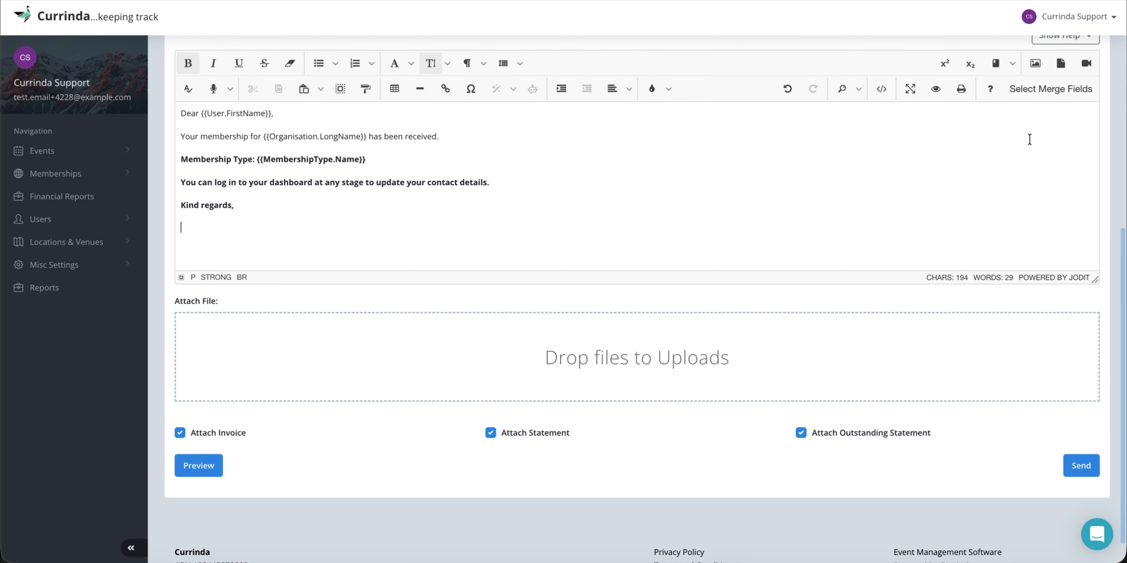
# Insert the MembershipType.Name merge field, found by searching 'member'.
pyautogui.click(1051, 88)
pyautogui.click(990, 127)
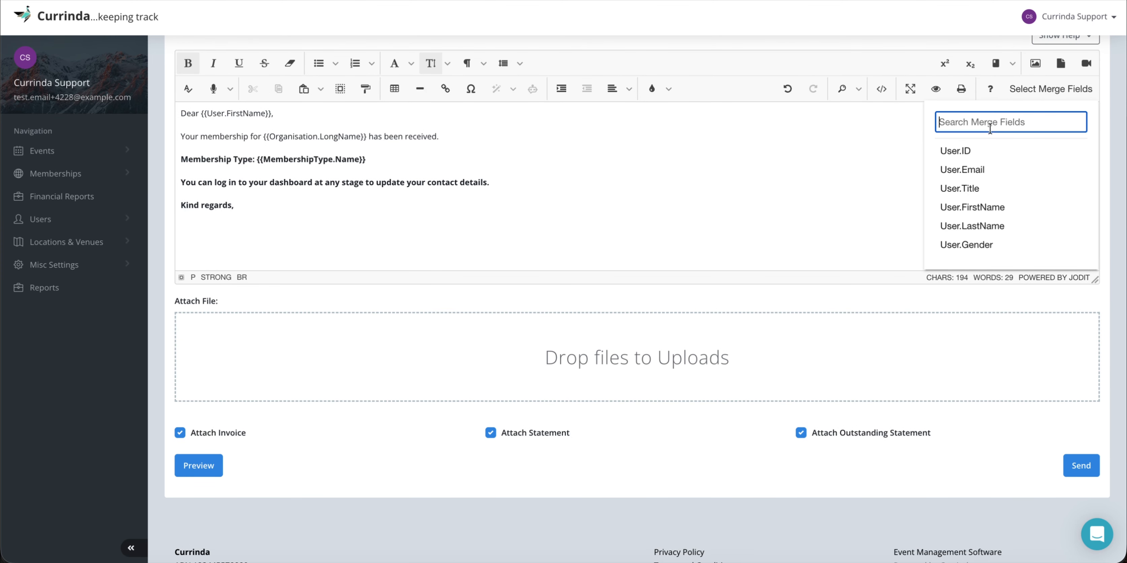
pyautogui.write('organisa')
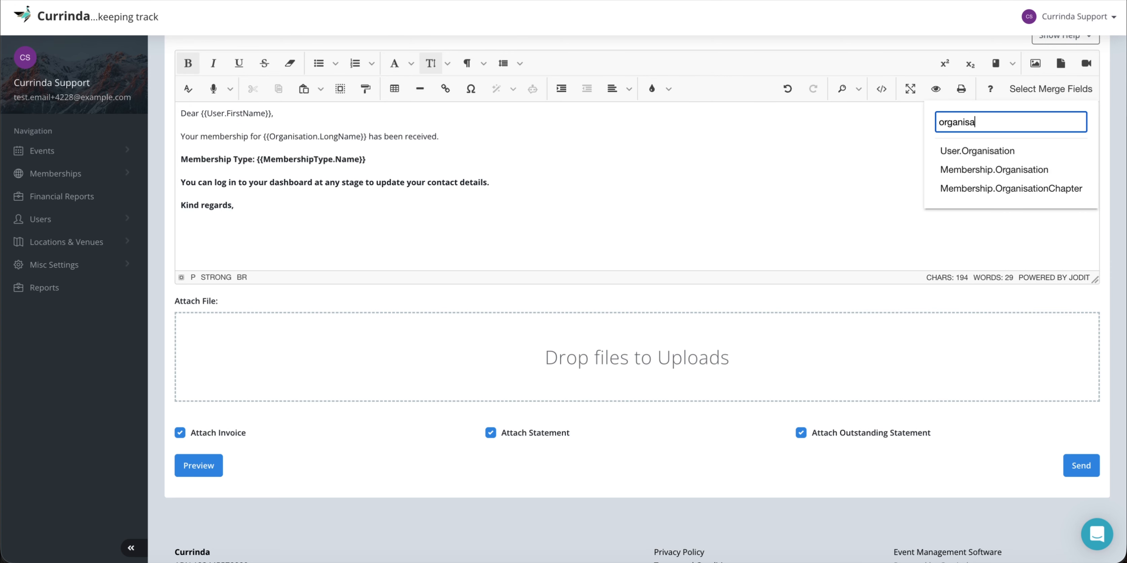
pyautogui.scroll(-1, 993, 173)
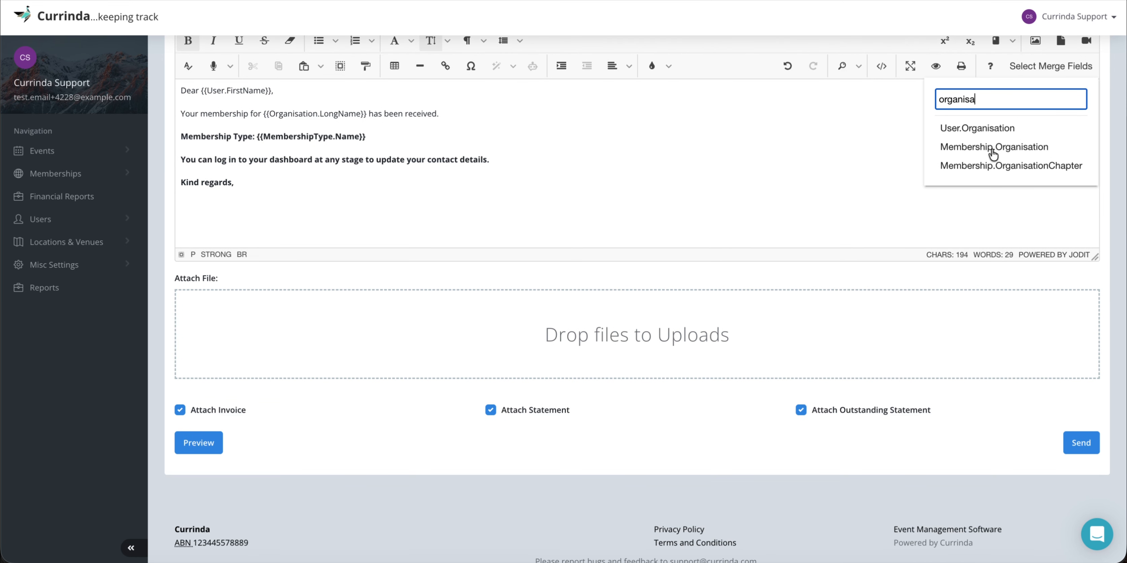
pyautogui.press('BackSpace')
pyautogui.press('BackSpace')
pyautogui.press('BackSpace')
pyautogui.press('BackSpace')
pyautogui.press('BackSpace')
pyautogui.write('mm')
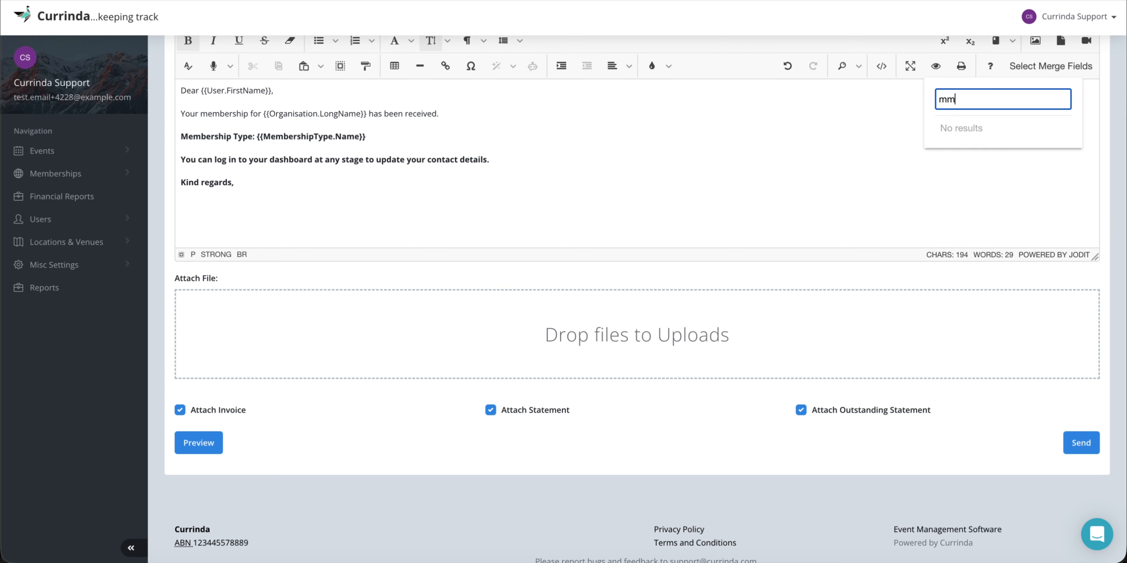
pyautogui.press('BackSpace')
pyautogui.write('ember')
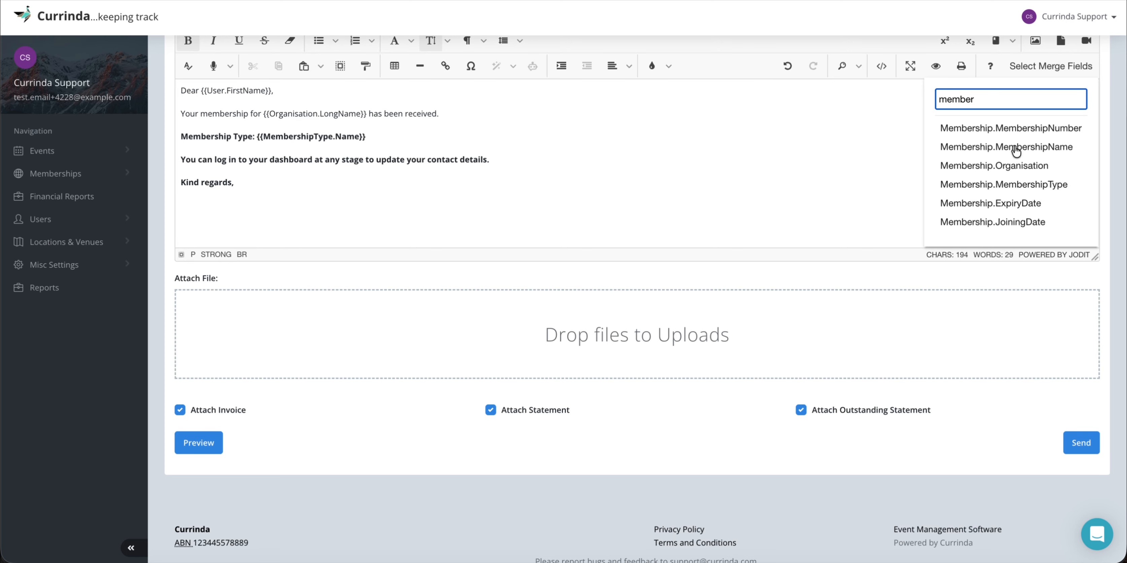
pyautogui.scroll(-2, 1004, 189)
pyautogui.scroll(-5, 1005, 189)
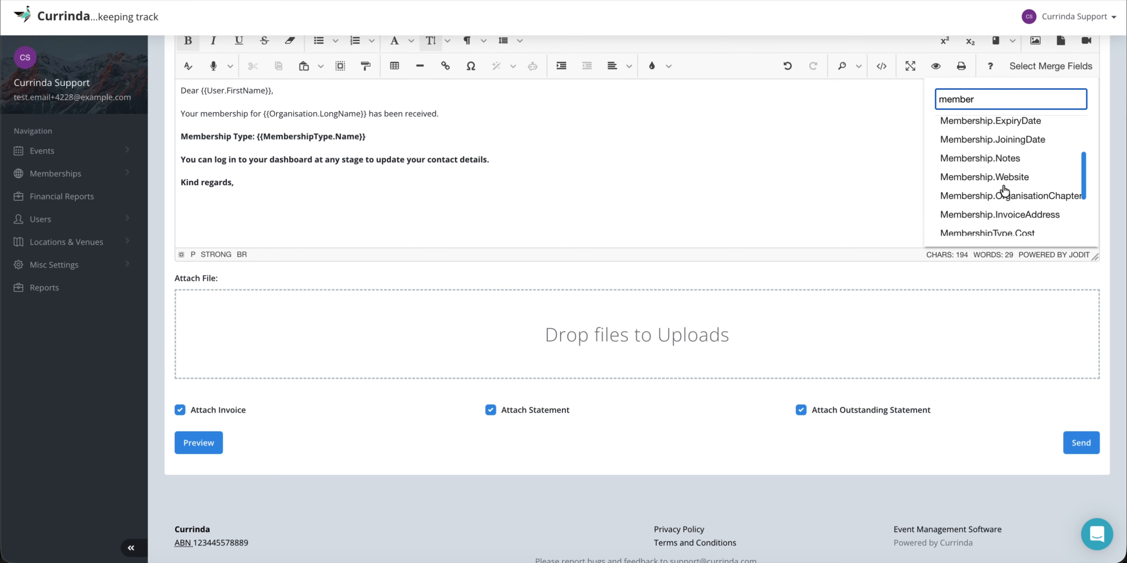
pyautogui.scroll(-2, 1004, 190)
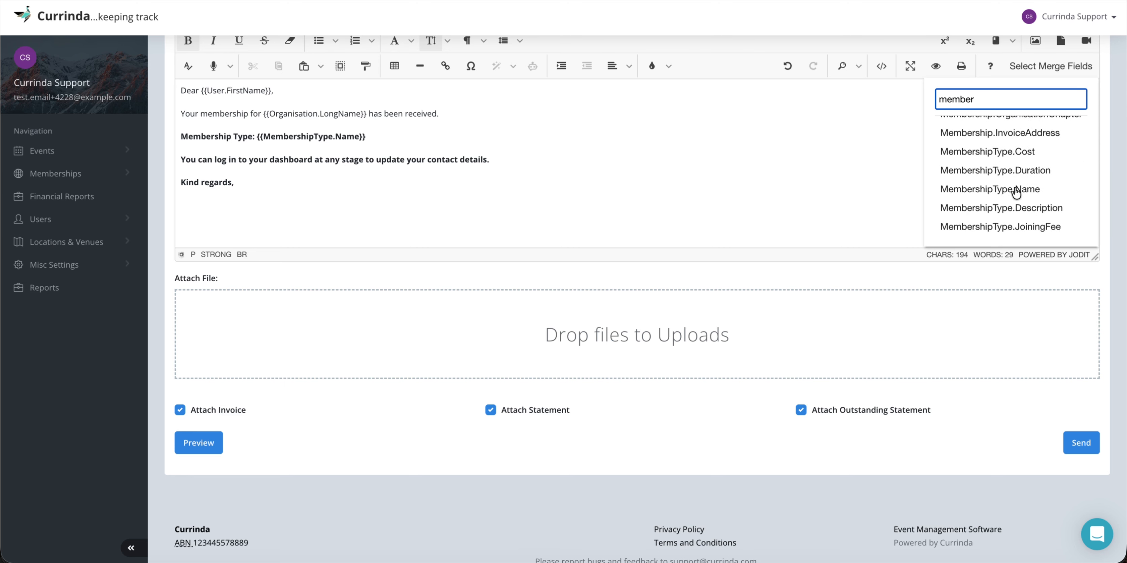
pyautogui.click(1006, 192)
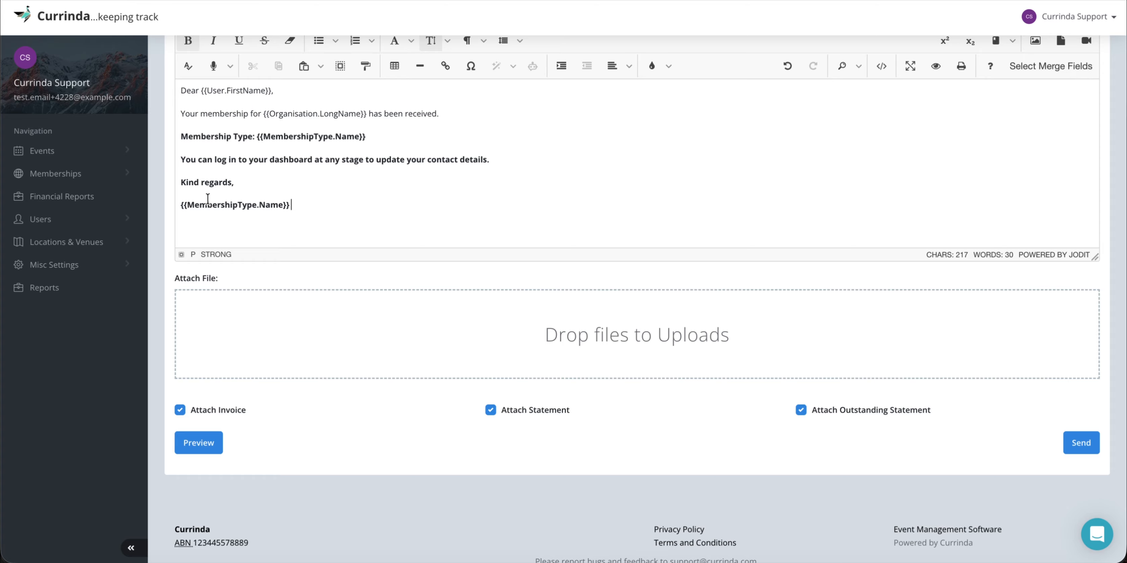
# Preview the email to confirm the membership type name fills in correctly.
pyautogui.click(204, 442)
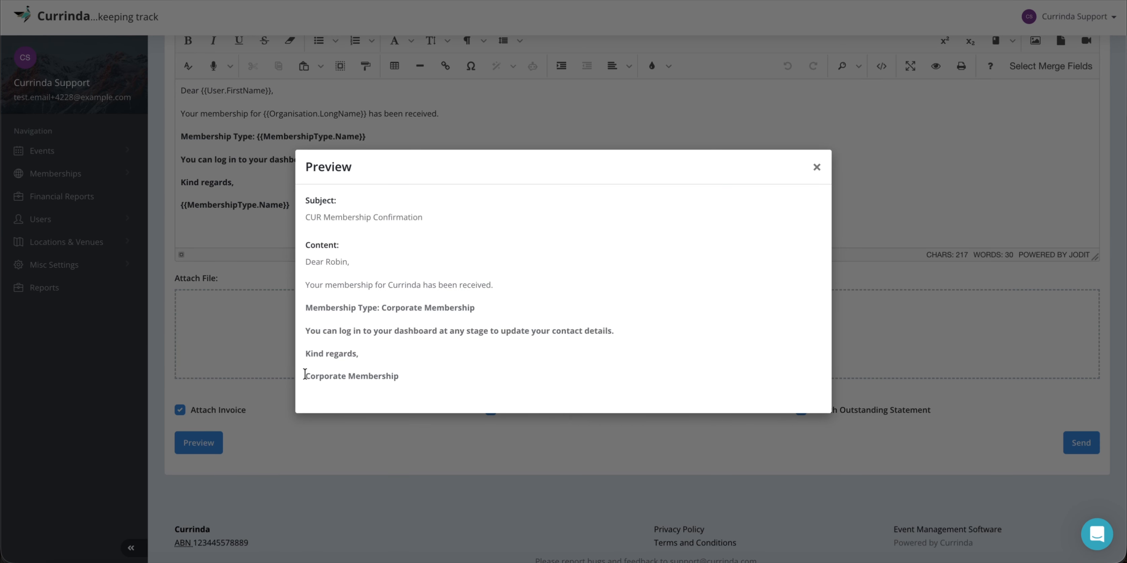
pyautogui.moveTo(305, 375); pyautogui.dragTo(413, 374)
pyautogui.click(415, 375)
pyautogui.click(817, 167)
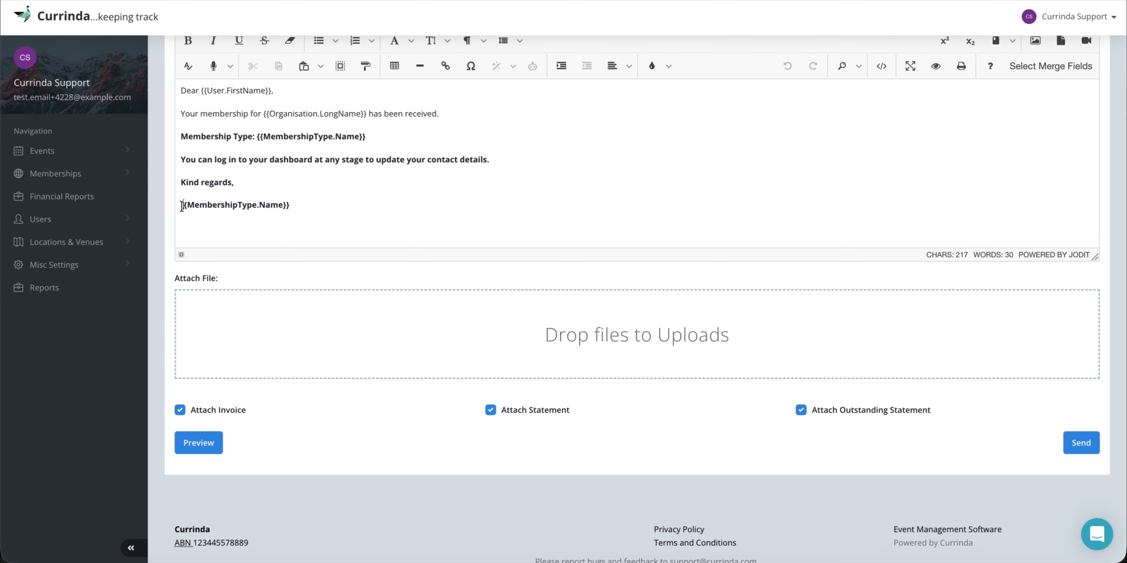
pyautogui.moveTo(182, 205); pyautogui.dragTo(304, 208)
pyautogui.click(315, 211)
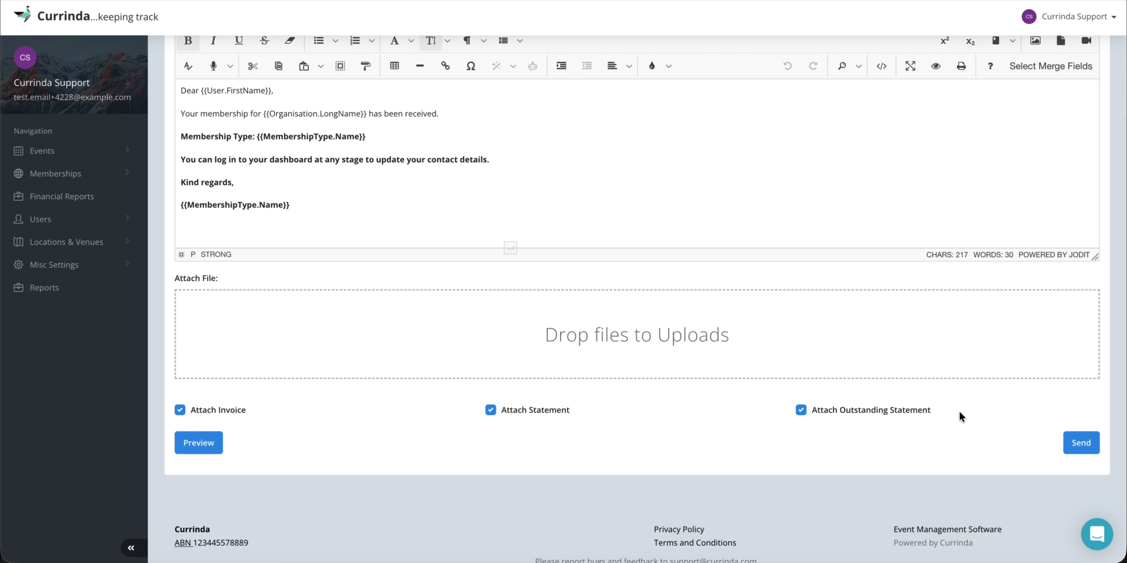
# Send the confirmation email; it fails because the recipient field is empty.
pyautogui.click(1080, 443)
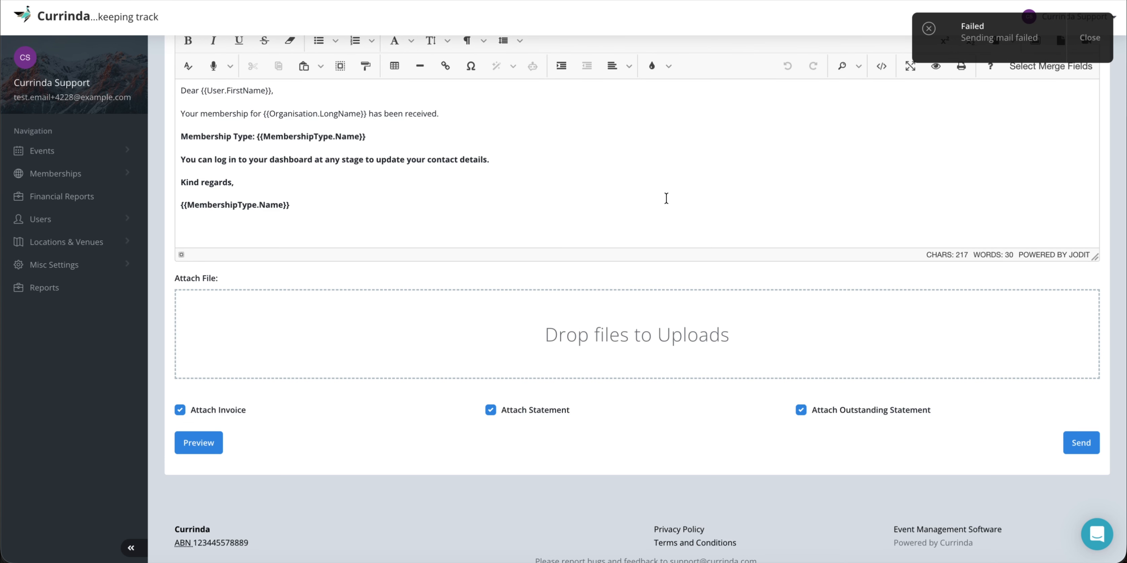
pyautogui.scroll(8, 666, 198)
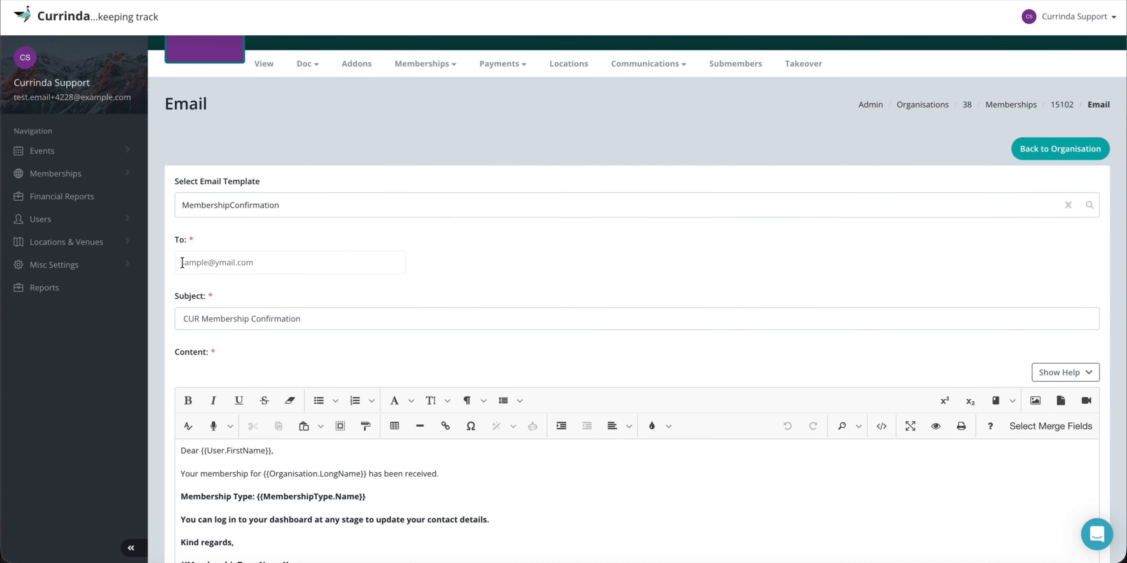
pyautogui.moveTo(182, 262); pyautogui.dragTo(267, 263)
pyautogui.click(269, 263)
pyautogui.scroll(1, 509, 260)
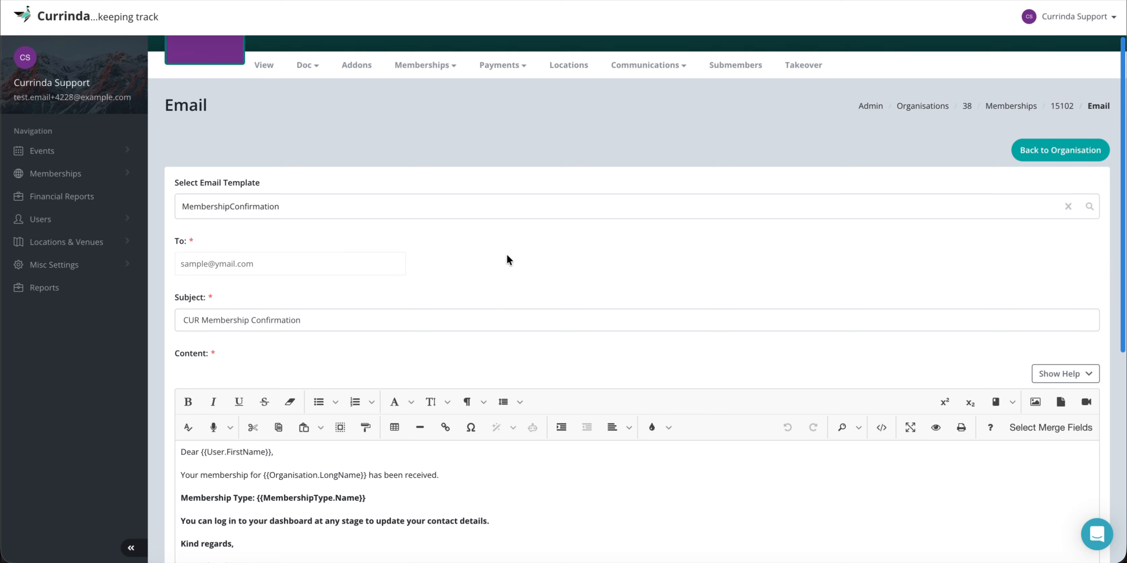
# Go to Nickelfox's Submembers and detach the third one, ID 15105 from Australia.
pyautogui.click(665, 131)
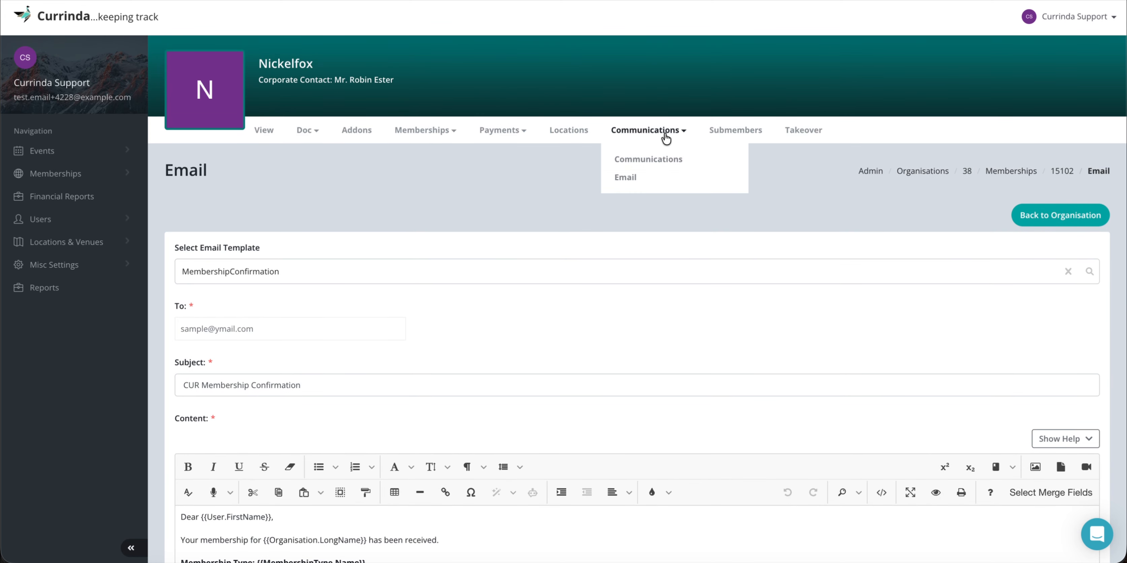
pyautogui.click(739, 131)
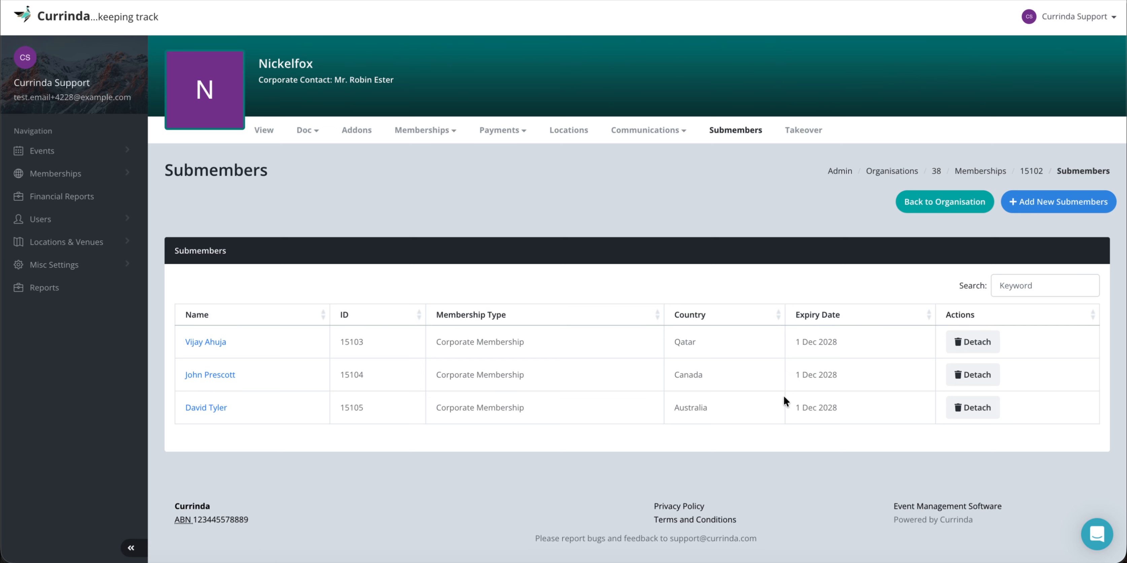
pyautogui.click(969, 409)
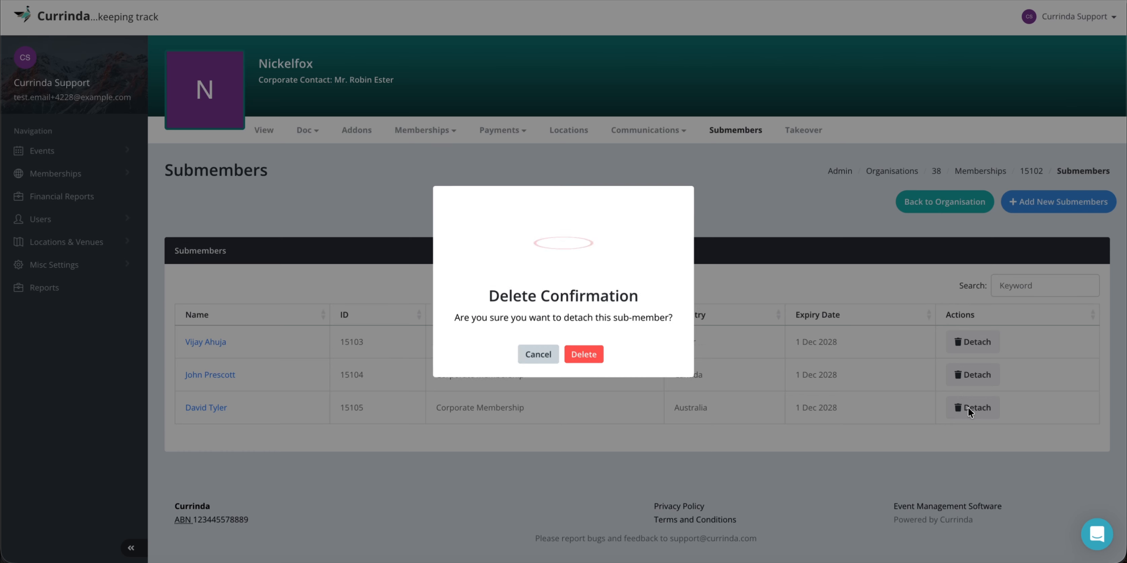
pyautogui.click(577, 355)
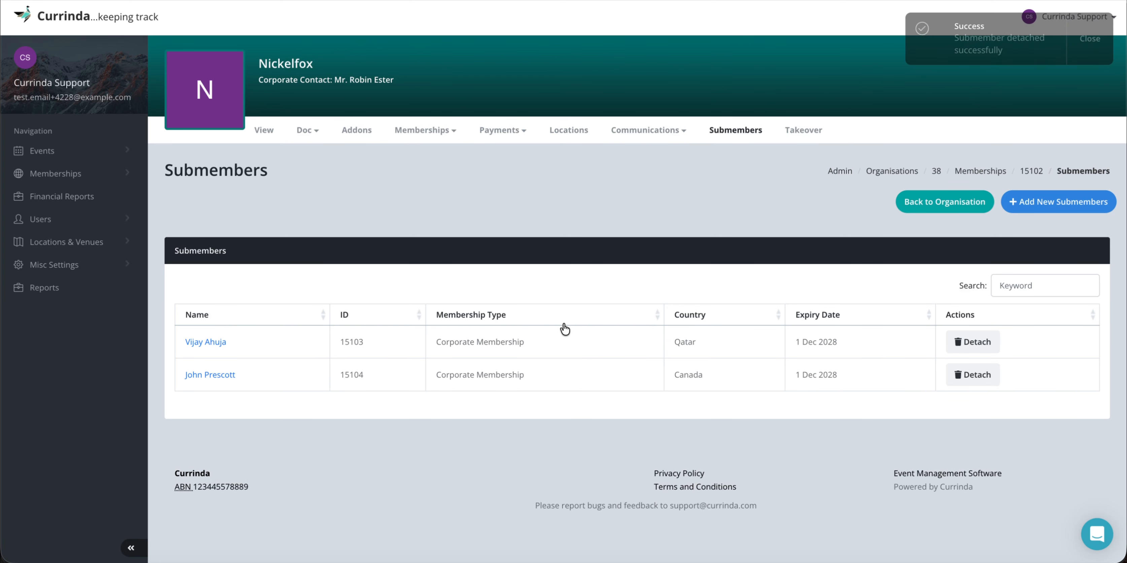
pyautogui.click(1047, 211)
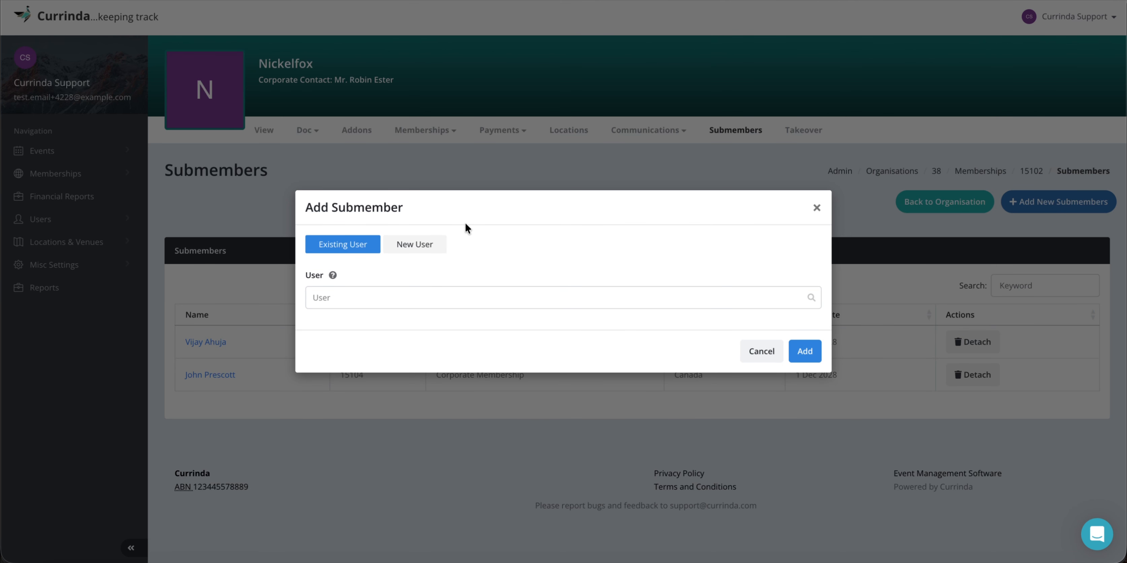
# Add a brand-new user submember by name, then take over as the corporate contact.
pyautogui.click(421, 244)
pyautogui.click(385, 299)
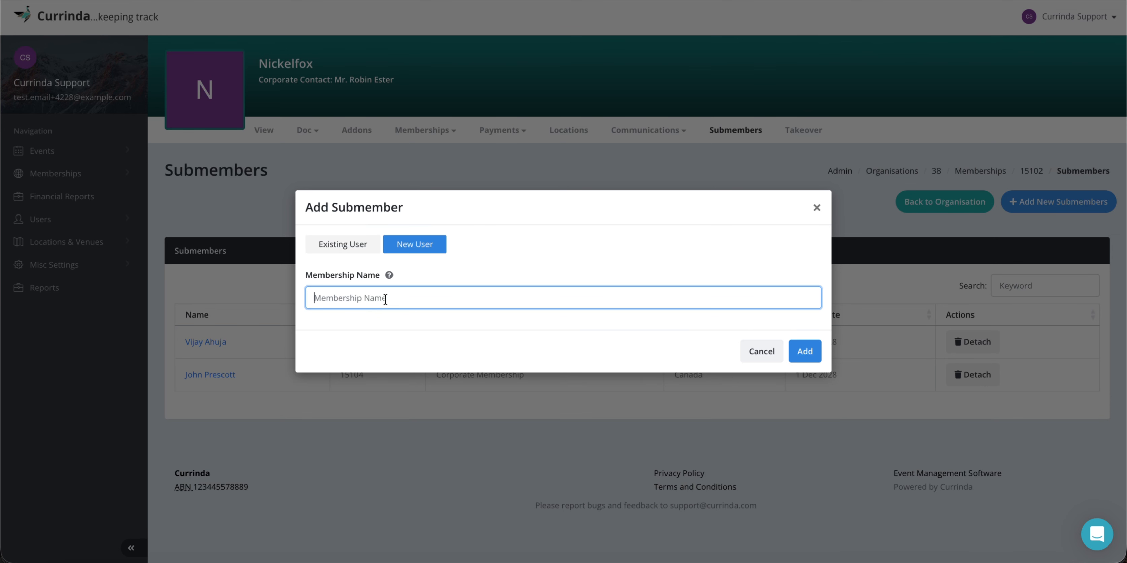
pyautogui.moveTo(390, 274)
pyautogui.click(806, 351)
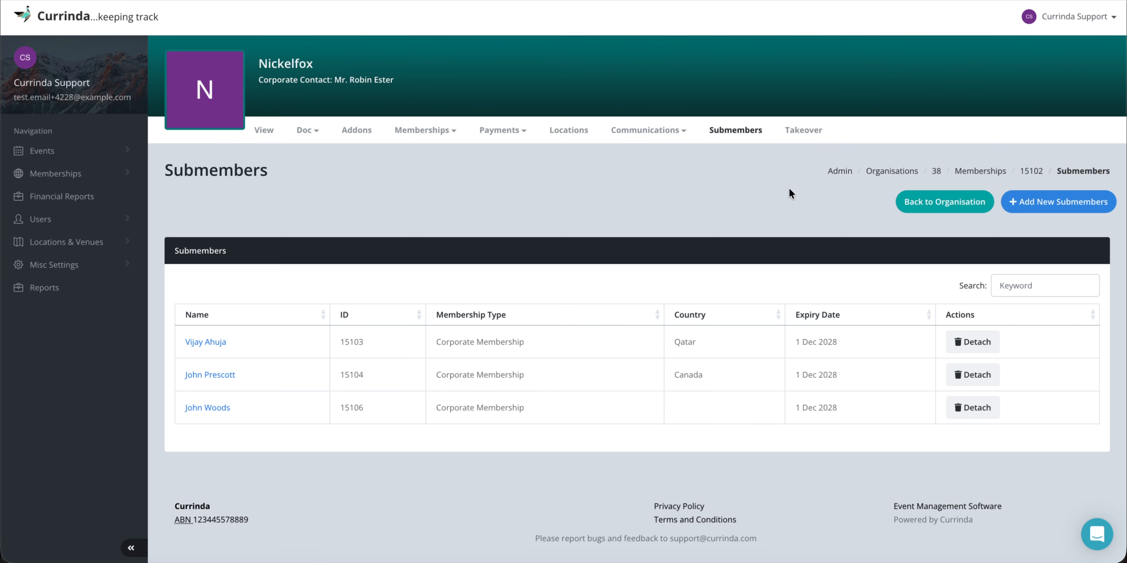
pyautogui.click(807, 128)
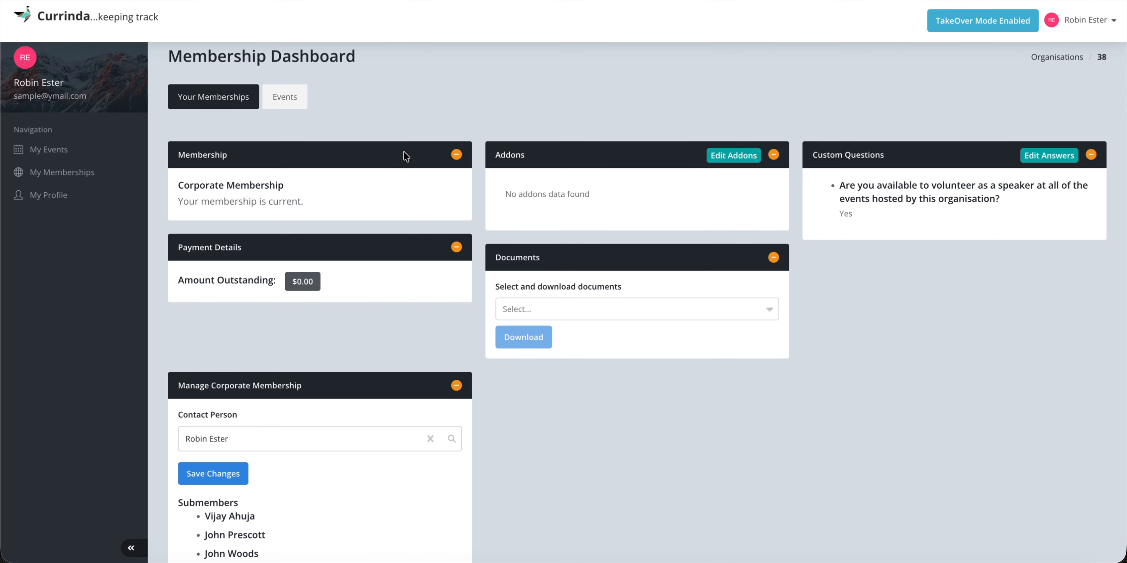
pyautogui.scroll(-3, 384, 386)
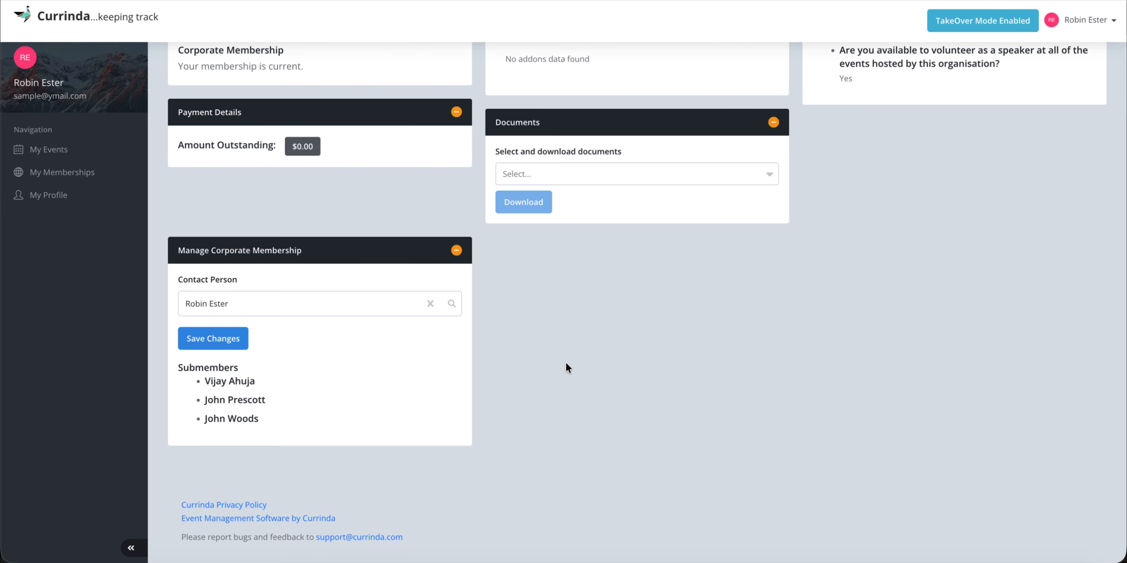
pyautogui.scroll(3, 603, 371)
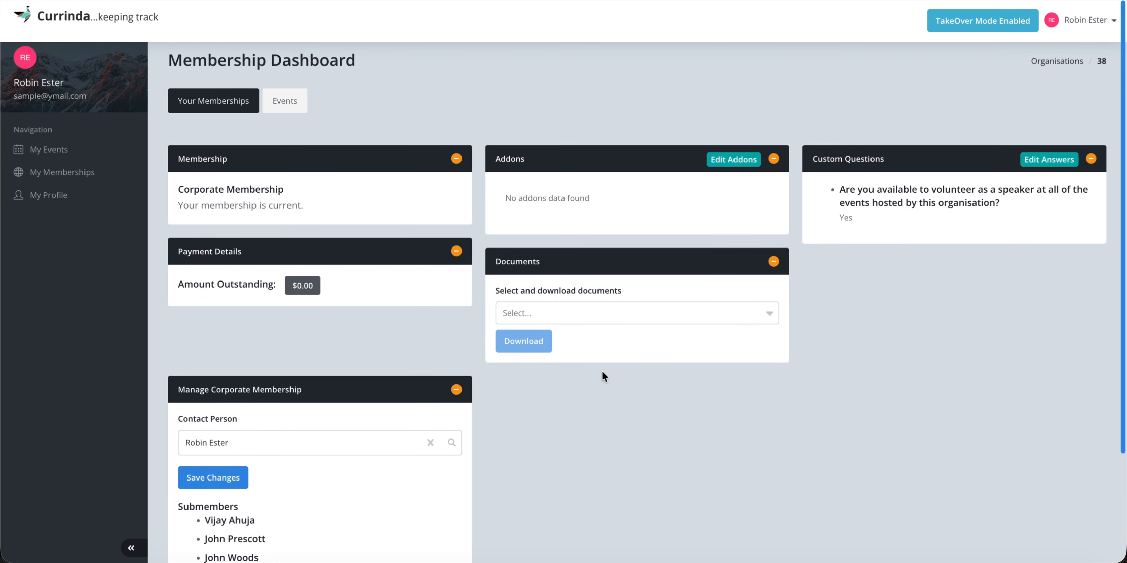
pyautogui.click(1011, 24)
pyautogui.click(1046, 56)
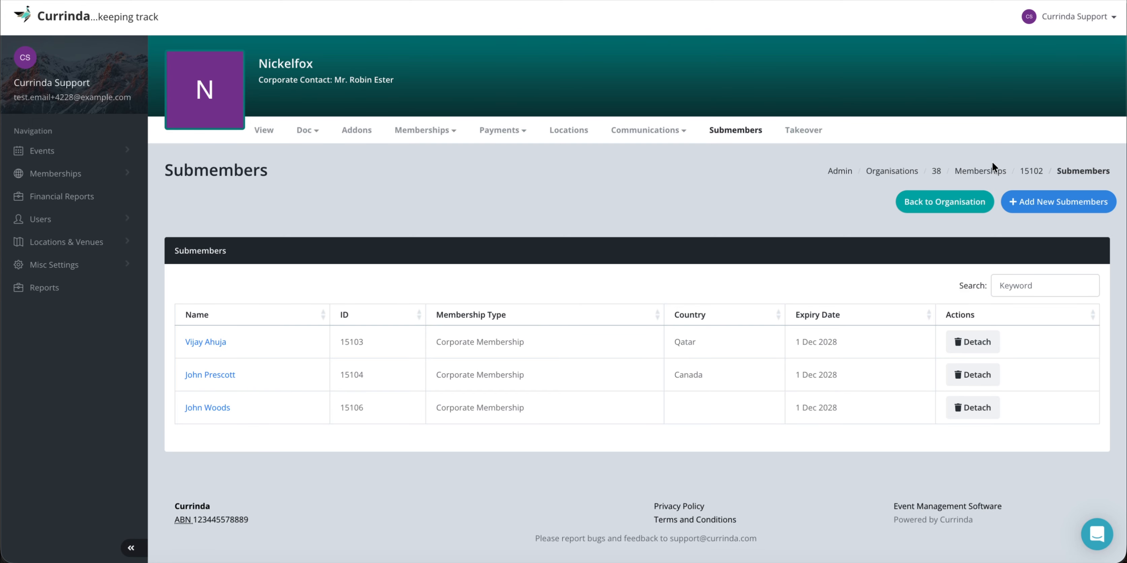
pyautogui.click(978, 173)
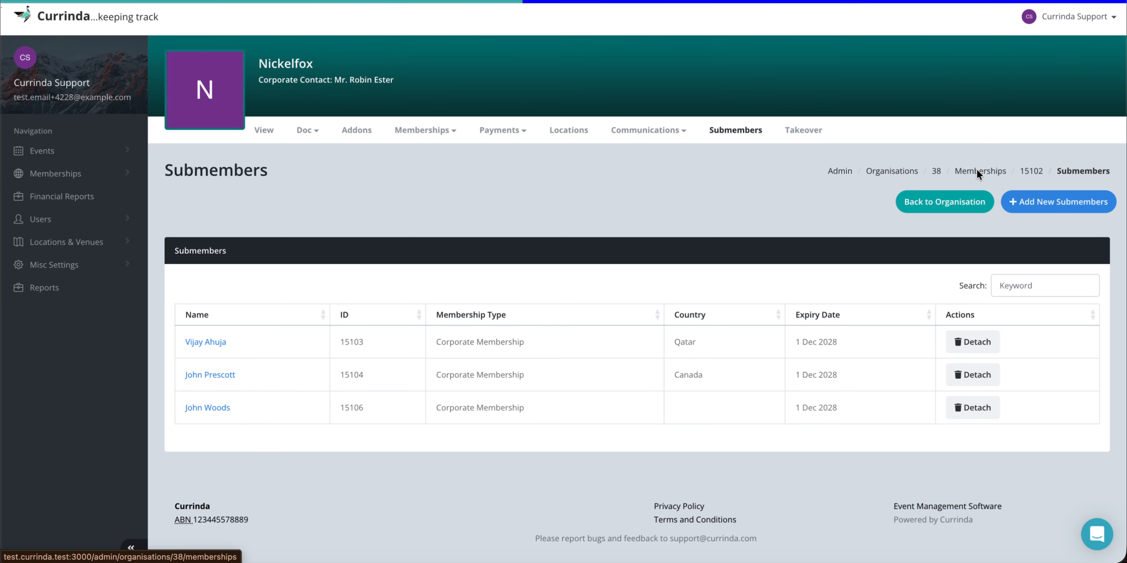